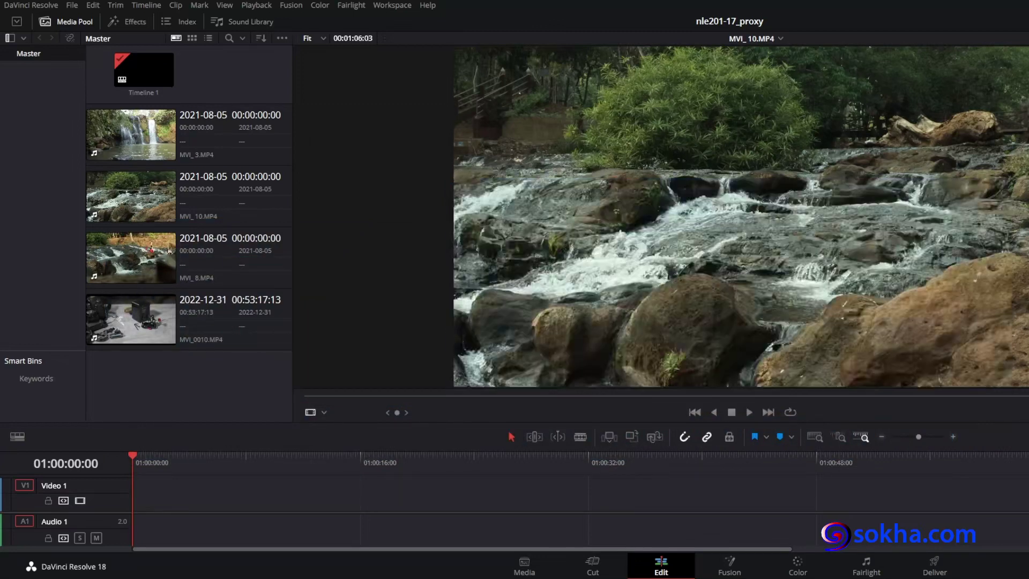
drag(141, 119, 137, 355)
mouse_move(316, 200)
mouse_down()
mouse_move(294, 246)
mouse_move(406, 242)
mouse_up()
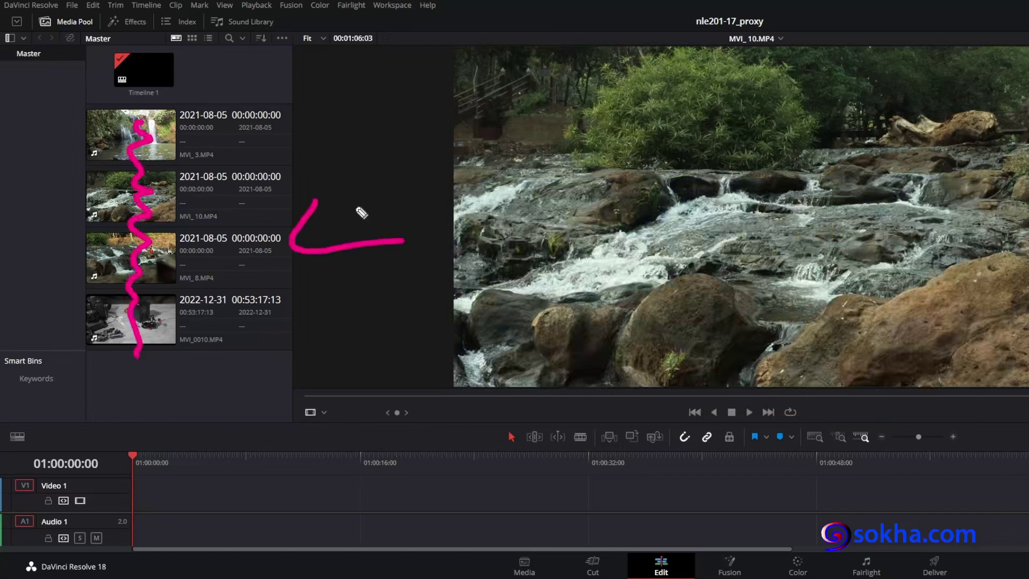
drag(344, 180, 355, 292)
drag(408, 174, 411, 266)
drag(450, 180, 484, 265)
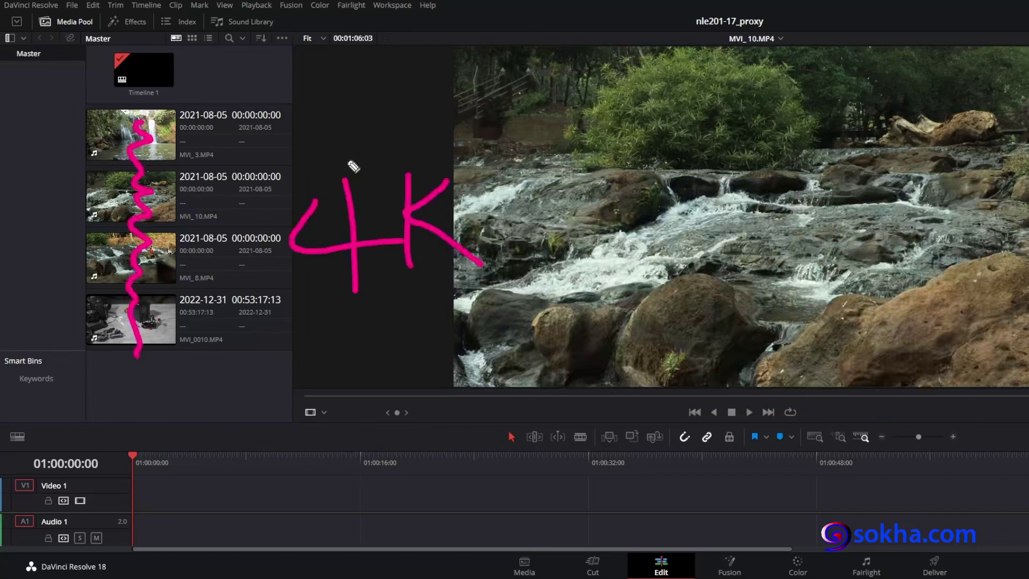
mouse_move(322, 303)
mouse_down()
mouse_move(368, 322)
mouse_move(378, 369)
mouse_up()
drag(403, 311, 406, 359)
mouse_move(435, 306)
mouse_down()
mouse_move(439, 356)
mouse_move(450, 325)
mouse_move(474, 335)
mouse_up()
mouse_move(453, 288)
mouse_down()
mouse_move(466, 290)
mouse_move(468, 338)
mouse_up()
drag(370, 390, 372, 444)
mouse_move(348, 391)
mouse_down()
mouse_move(414, 442)
mouse_move(351, 446)
mouse_up()
mouse_move(462, 387)
mouse_down()
mouse_move(453, 395)
mouse_move(492, 429)
mouse_up()
mouse_move(532, 388)
mouse_down()
mouse_move(541, 443)
mouse_move(565, 378)
mouse_up()
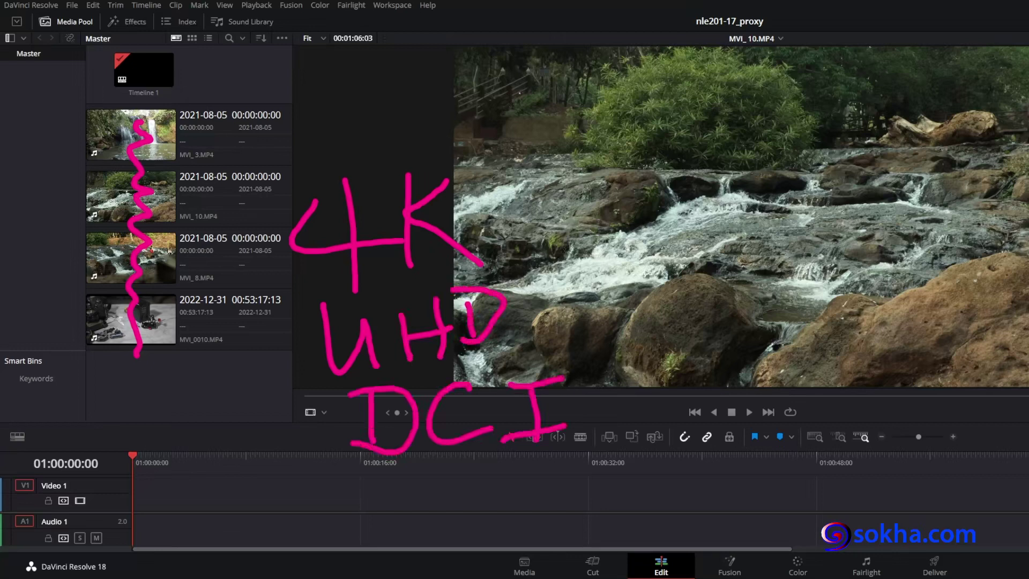
key(Escape)
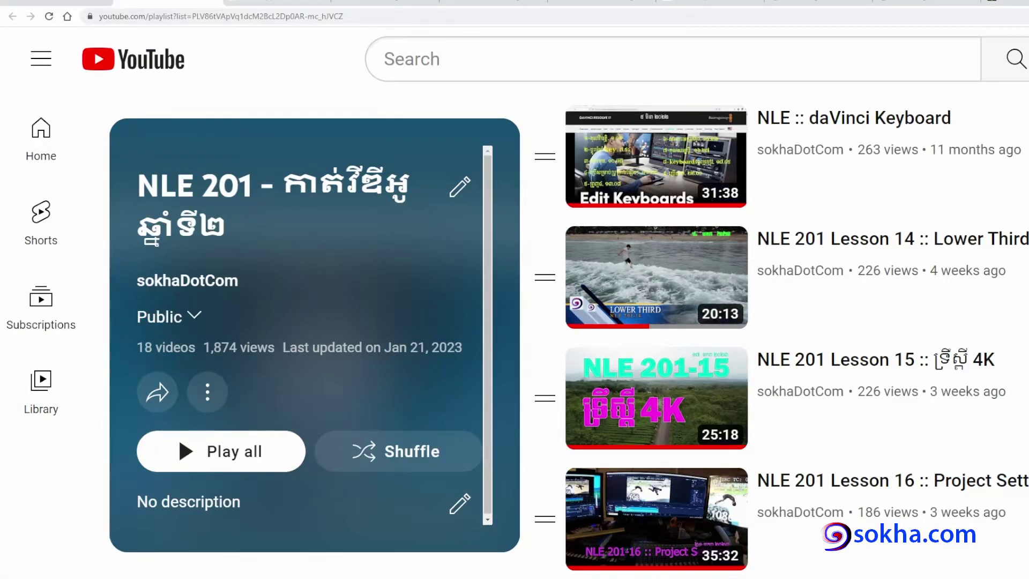
mouse_move(212, 145)
mouse_down()
mouse_move(109, 213)
mouse_move(187, 275)
mouse_up()
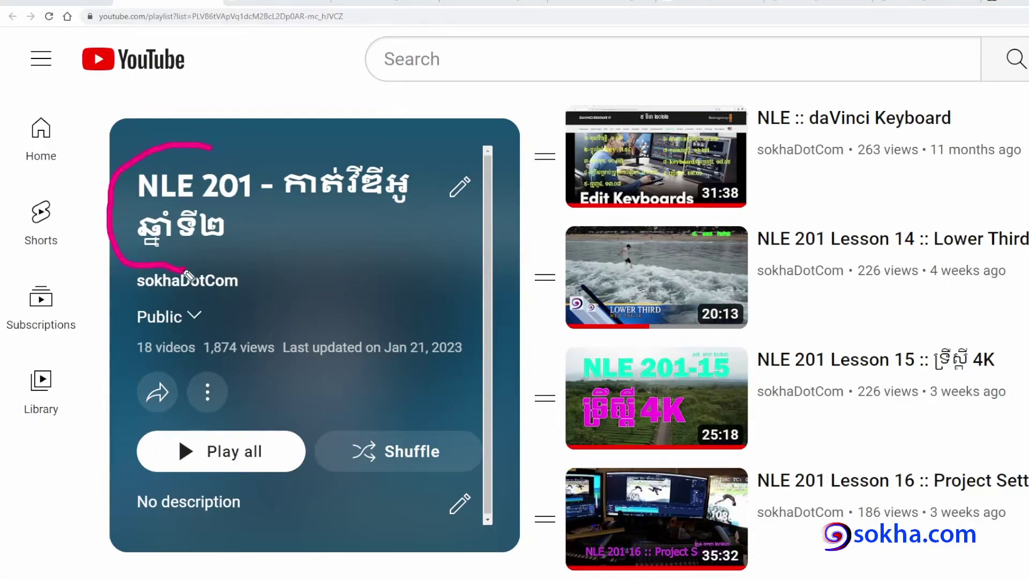
mouse_move(393, 141)
mouse_down()
mouse_move(439, 242)
mouse_move(332, 267)
mouse_move(421, 259)
mouse_move(391, 262)
mouse_up()
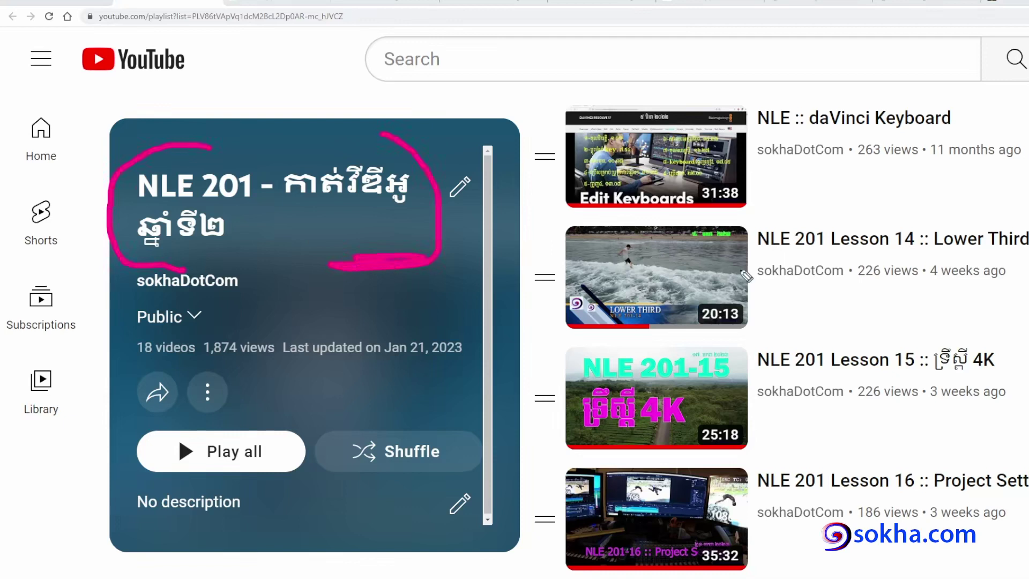
mouse_move(938, 330)
mouse_down()
mouse_move(1021, 417)
mouse_move(913, 417)
mouse_up()
mouse_move(803, 334)
mouse_down()
mouse_move(740, 414)
mouse_move(879, 431)
mouse_up()
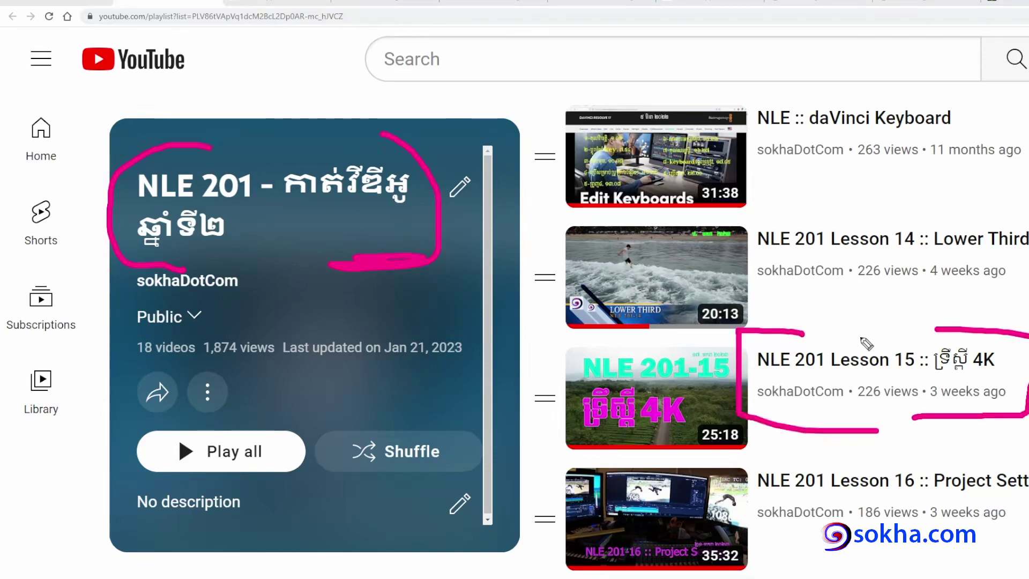
mouse_move(761, 376)
mouse_down()
mouse_move(920, 387)
mouse_move(788, 384)
mouse_move(892, 381)
mouse_up()
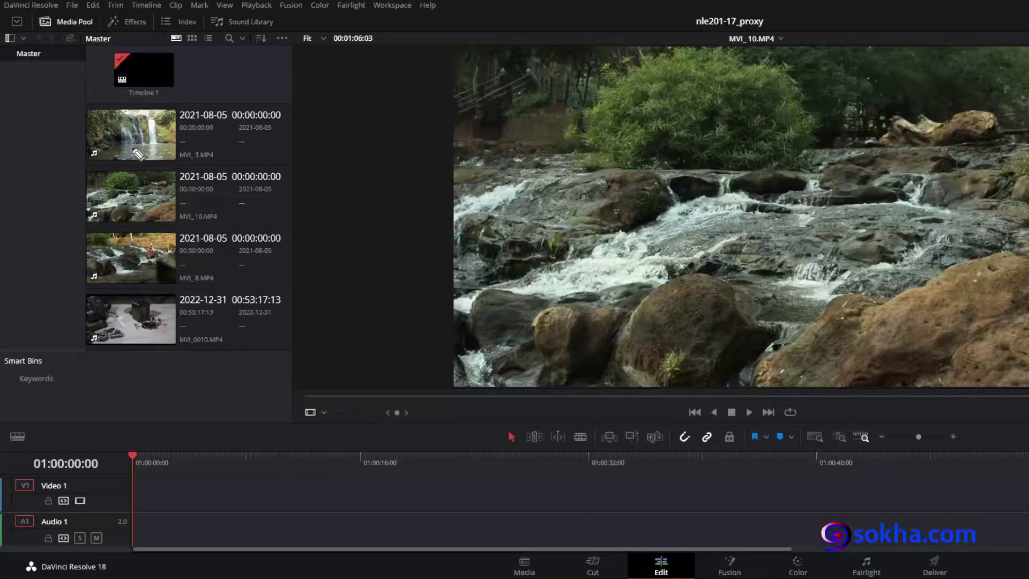
mouse_move(188, 97)
mouse_down()
mouse_move(160, 119)
mouse_move(188, 164)
mouse_move(192, 339)
mouse_up()
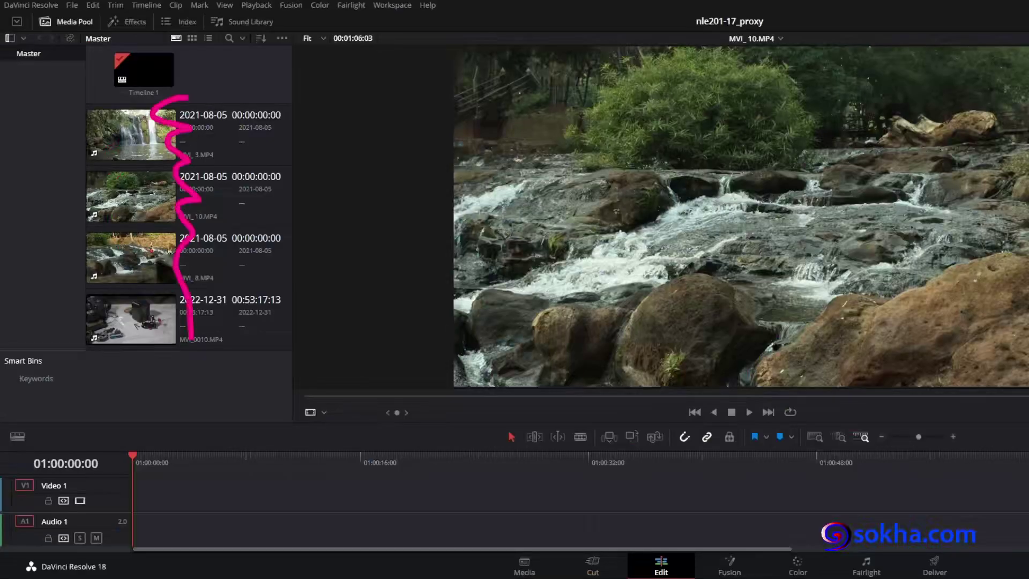
mouse_move(174, 496)
mouse_down()
mouse_move(193, 484)
mouse_move(365, 512)
mouse_move(548, 503)
mouse_up()
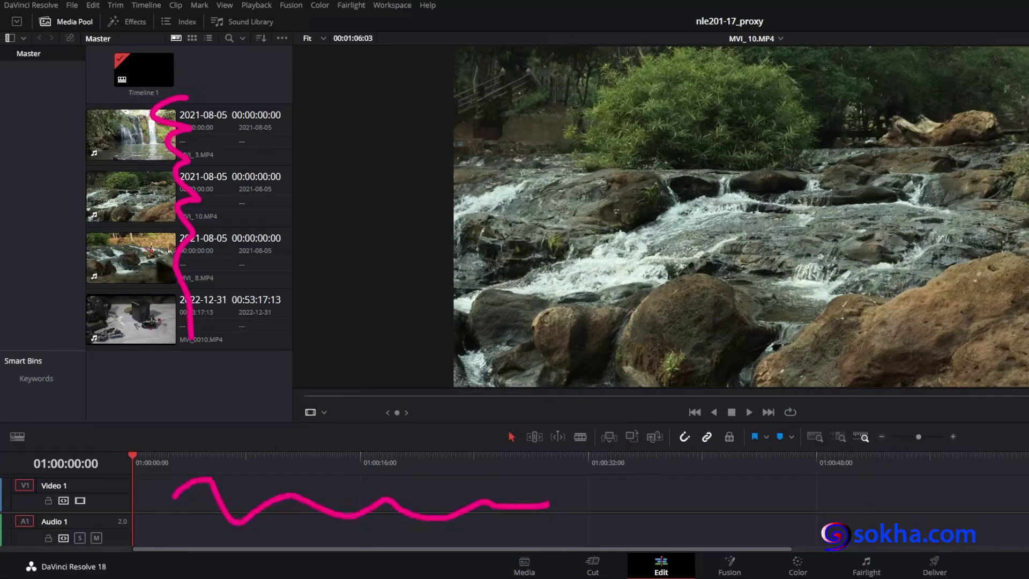
key(Escape)
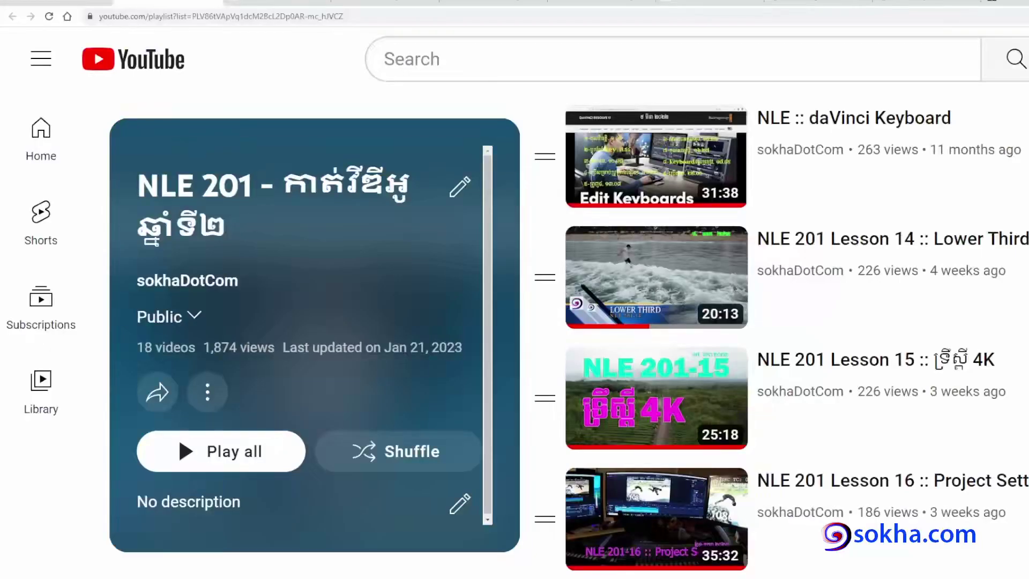
mouse_move(209, 153)
mouse_down()
mouse_move(125, 150)
mouse_move(126, 185)
mouse_move(160, 268)
mouse_move(218, 265)
mouse_up()
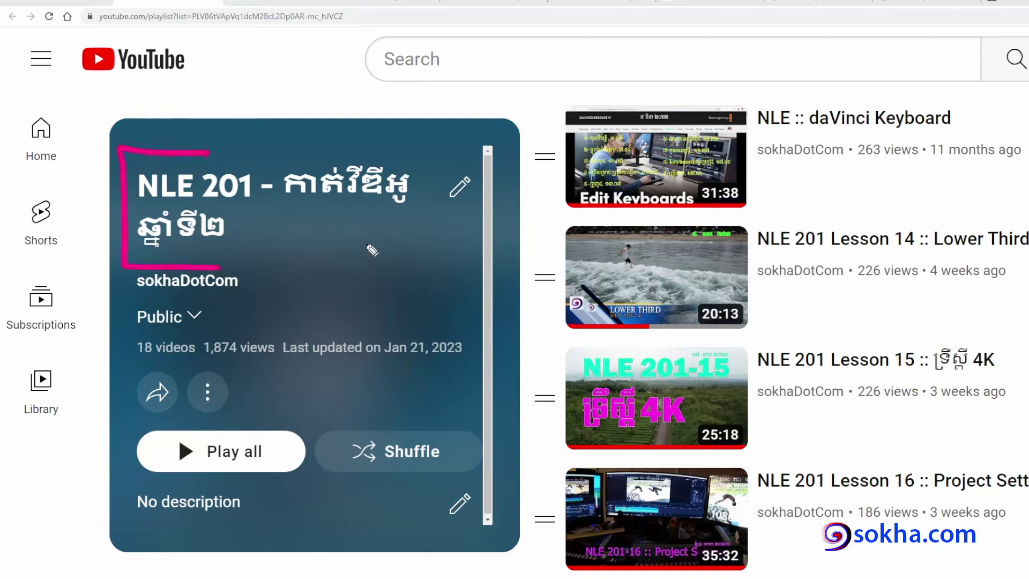
mouse_move(760, 497)
mouse_down()
mouse_move(931, 501)
mouse_move(755, 495)
mouse_move(923, 499)
mouse_up()
mouse_move(750, 467)
mouse_down()
mouse_move(768, 456)
mouse_move(919, 468)
mouse_up()
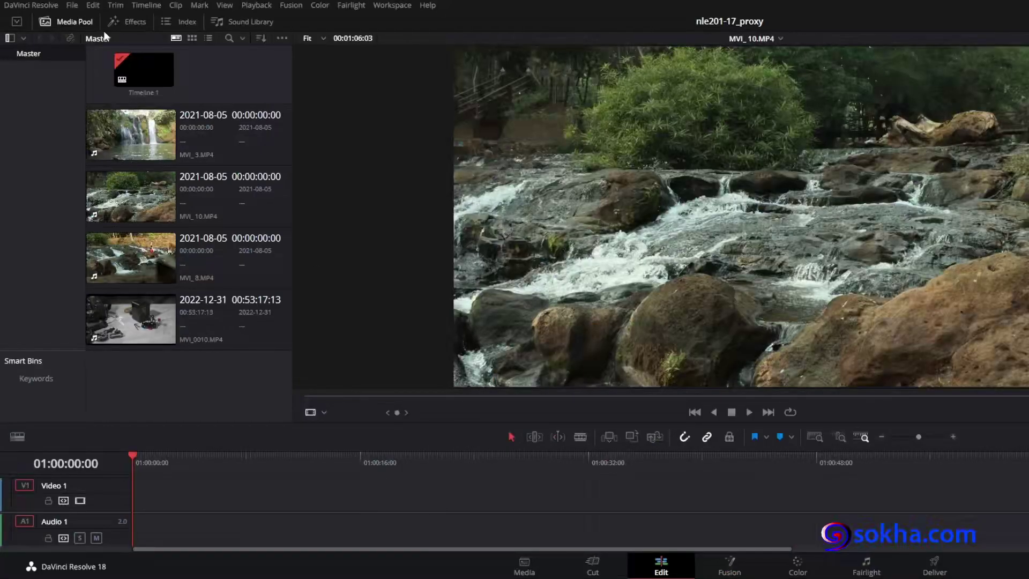
Step: Open the project settings and bring up the Timeline Format section of the Master Settings
click(73, 6)
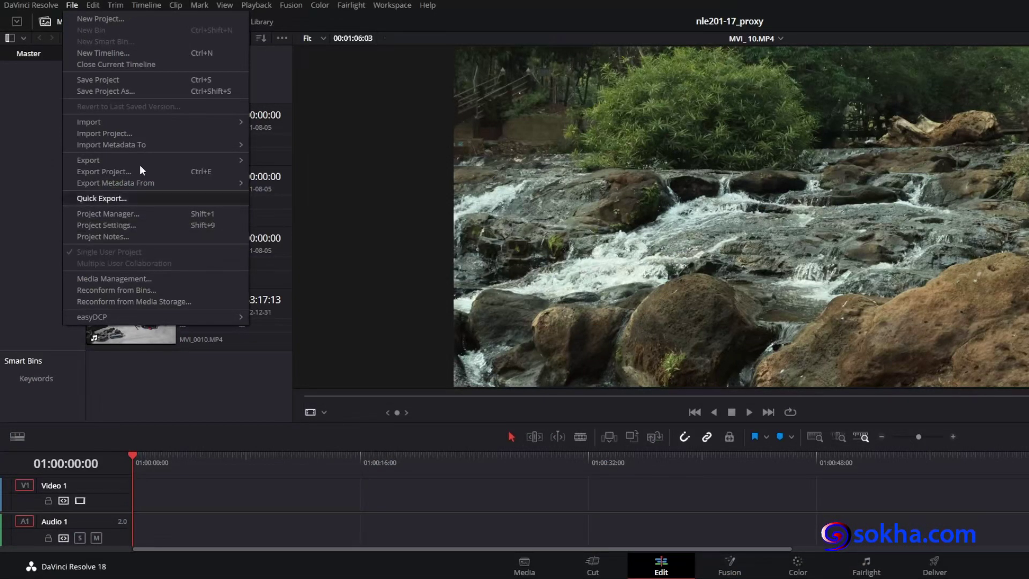
key(Escape)
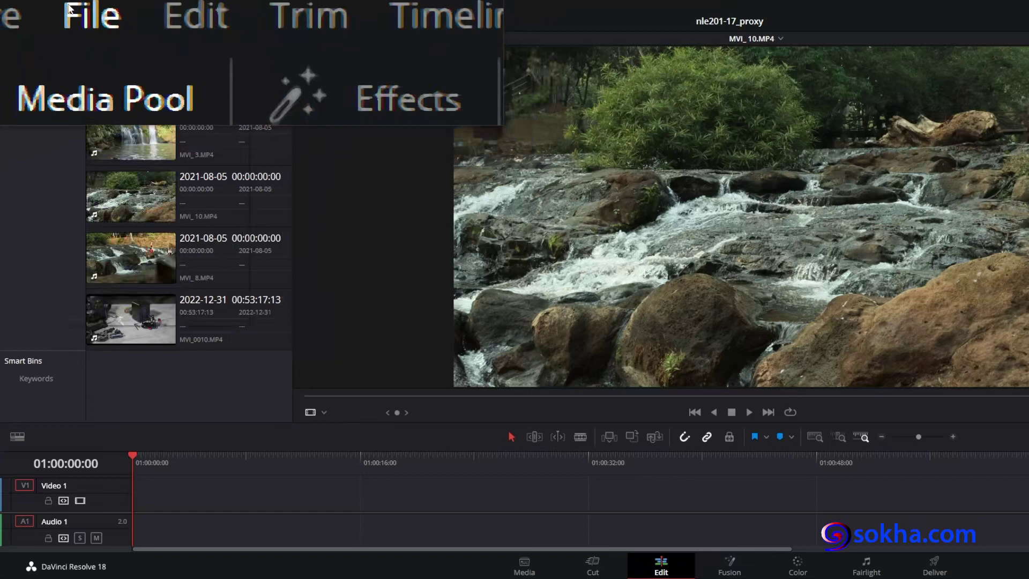
click(70, 10)
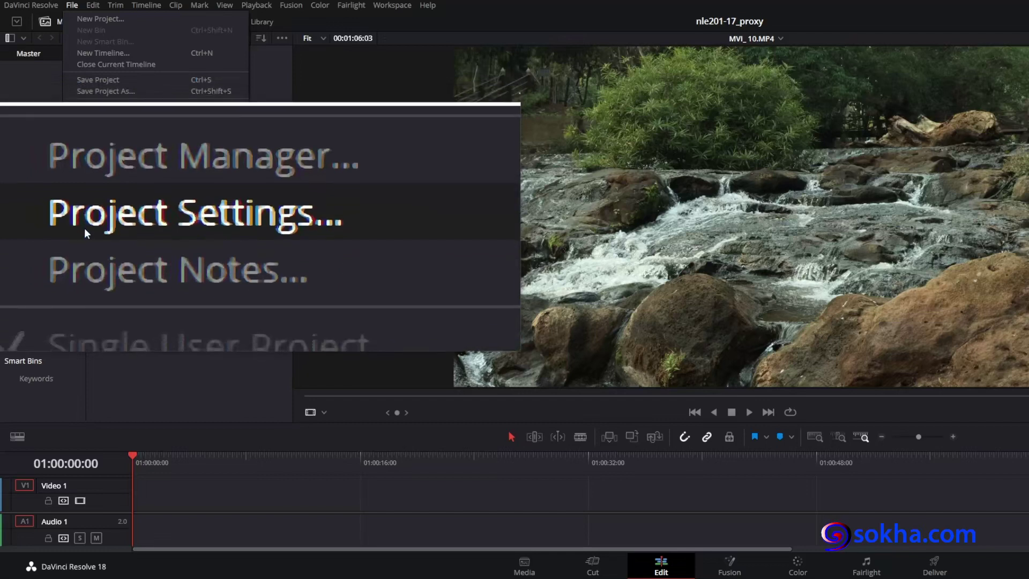
click(85, 227)
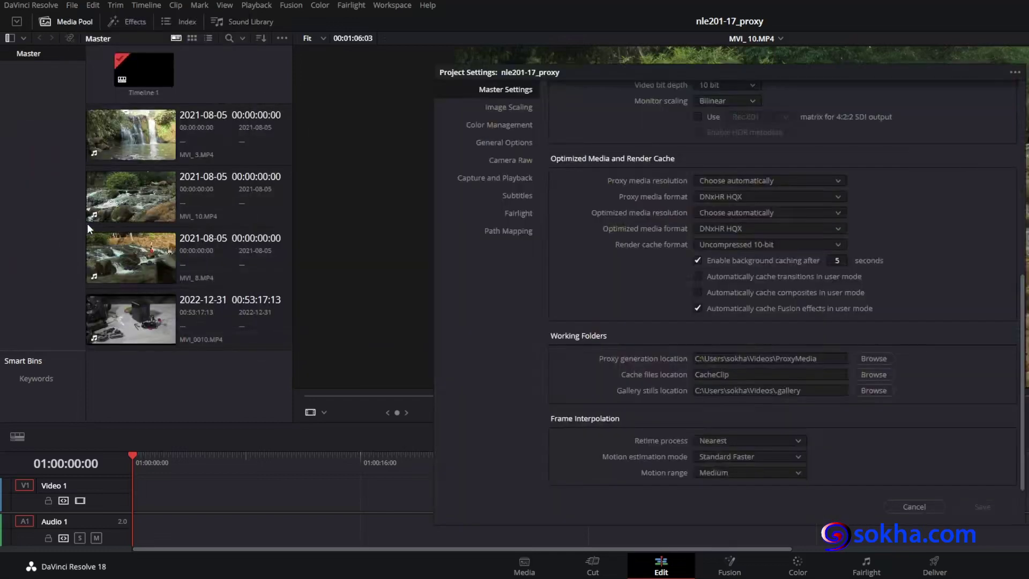
drag(610, 75, 563, 49)
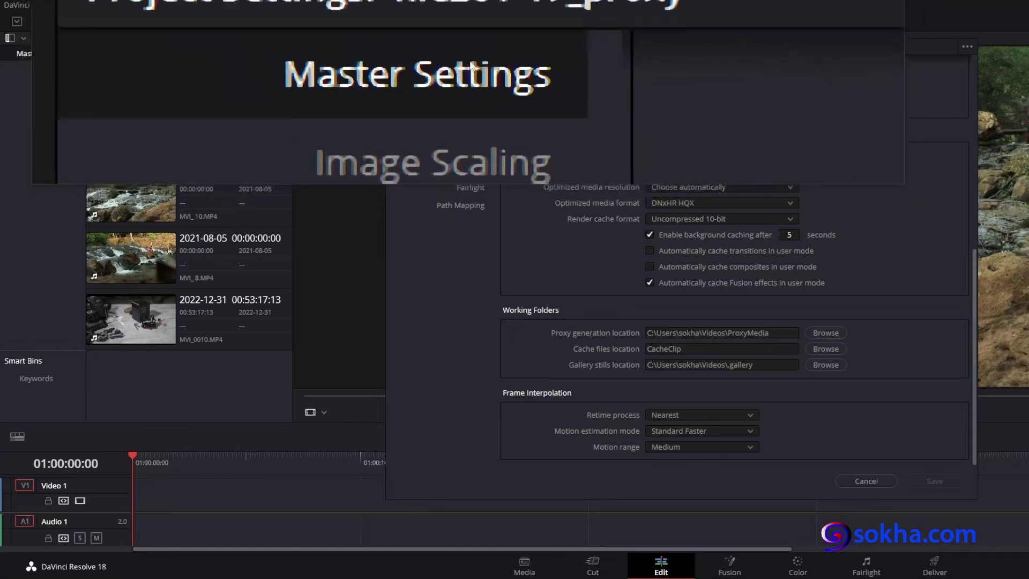
scroll(735, 332, up, 3)
scroll(625, 84, up, 5)
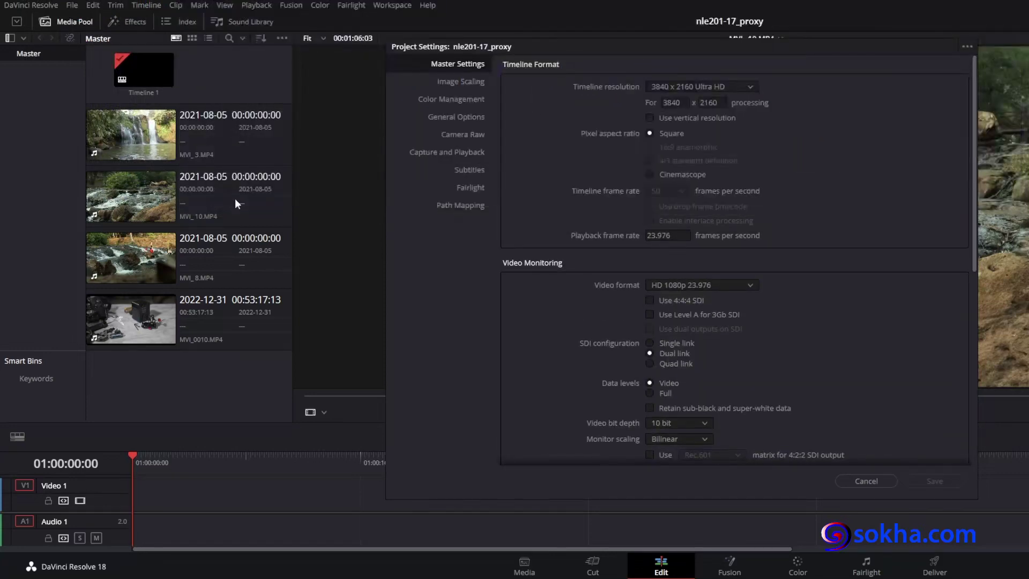
drag(349, 92, 426, 63)
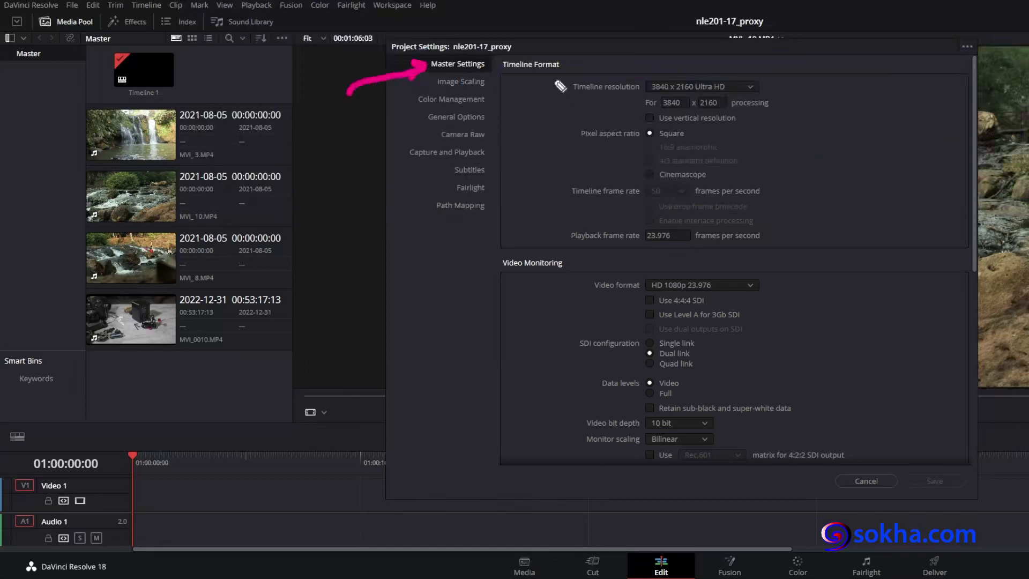
drag(516, 84, 563, 93)
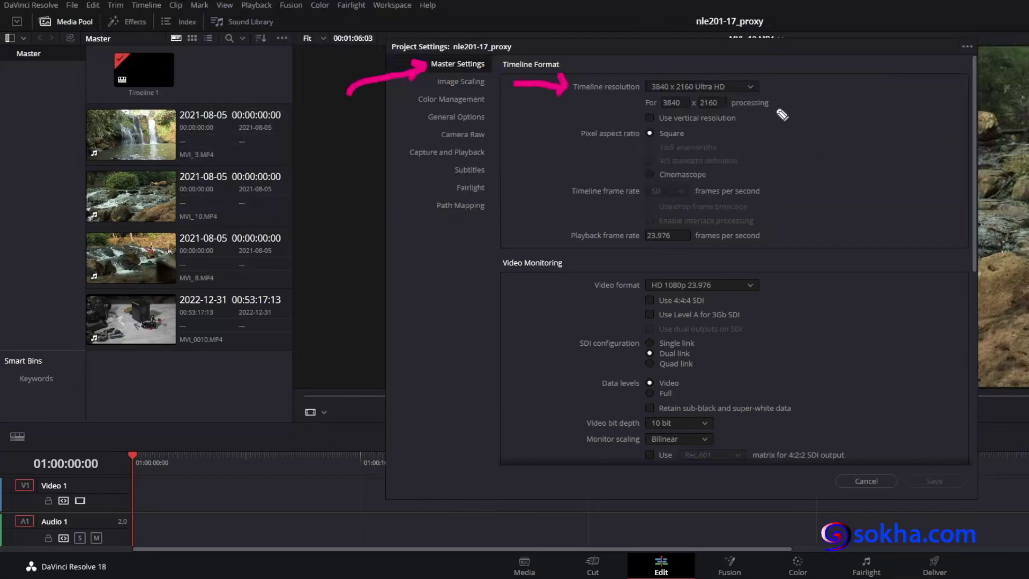
mouse_move(861, 85)
mouse_down()
mouse_move(777, 86)
mouse_move(773, 96)
mouse_up()
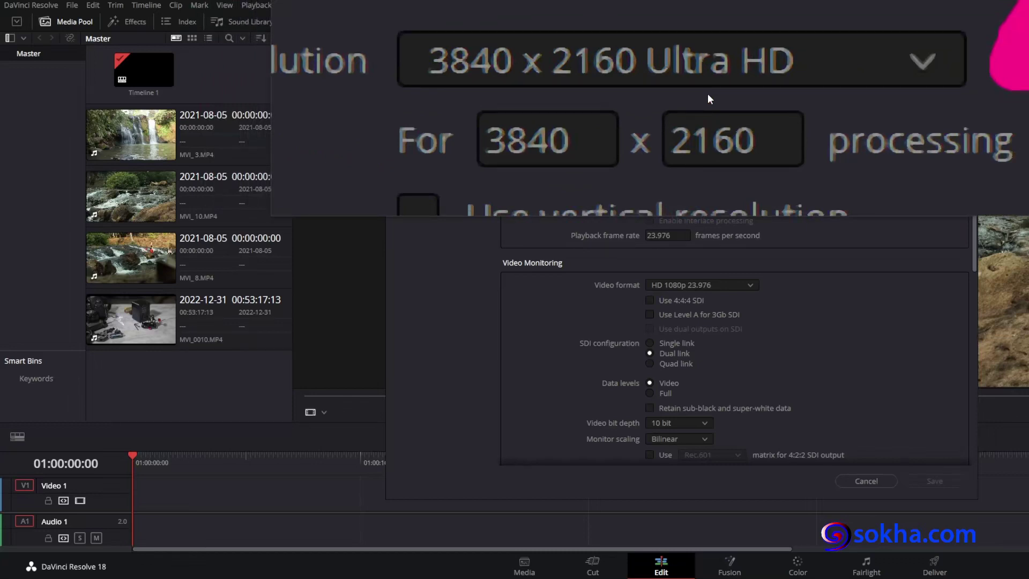
Step: Examine the timeline resolution width and the list of resolution presets without choosing another one
drag(739, 107, 654, 102)
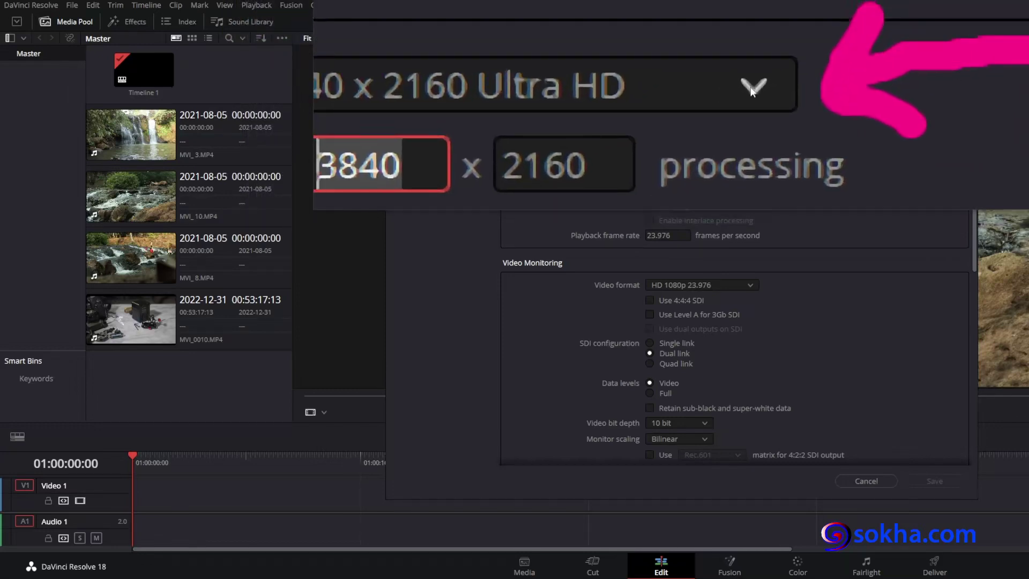
click(752, 89)
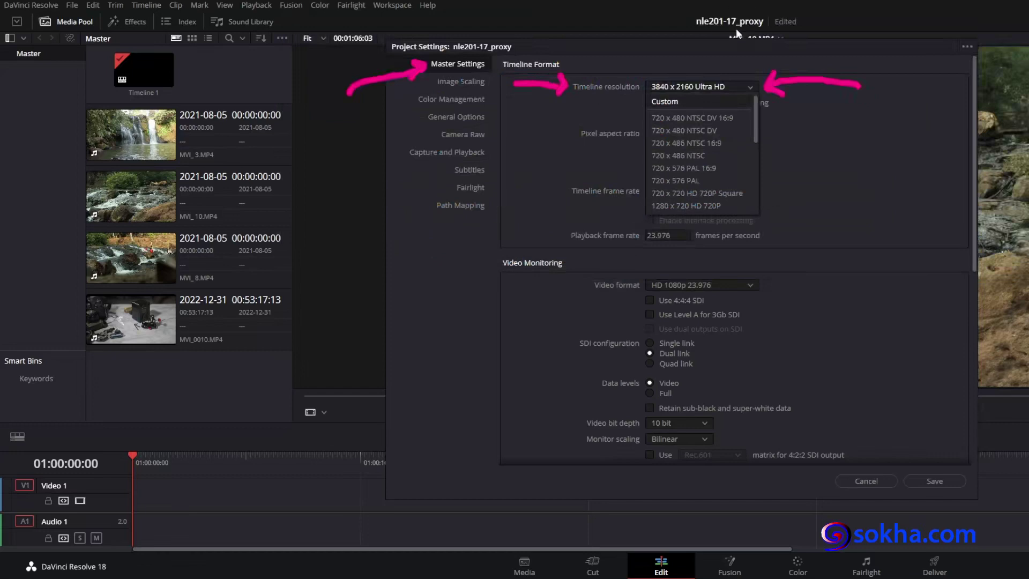
click(882, 53)
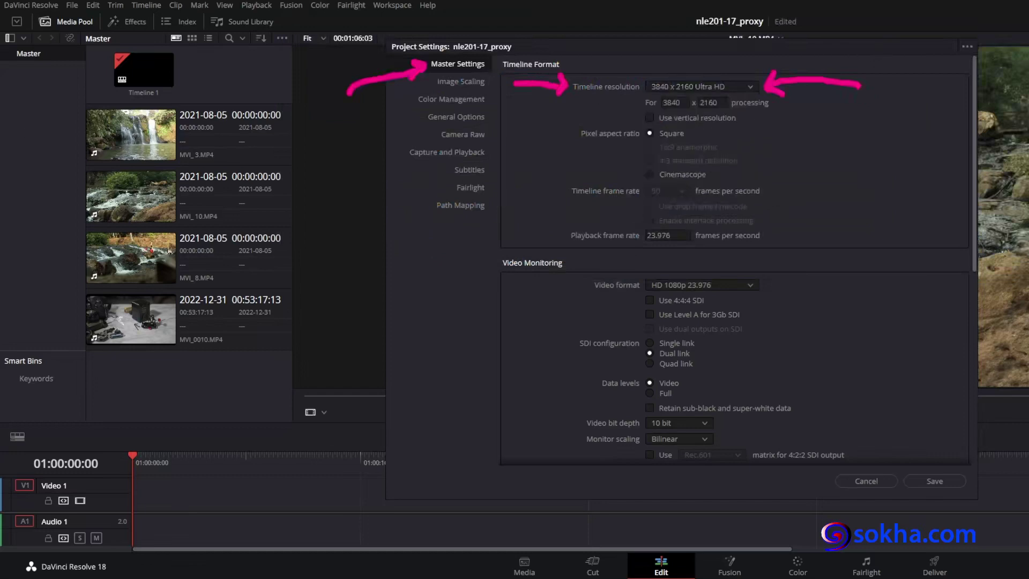
mouse_move(537, 115)
mouse_down()
mouse_move(637, 106)
mouse_move(627, 97)
mouse_move(636, 105)
mouse_move(625, 114)
mouse_move(724, 115)
mouse_up()
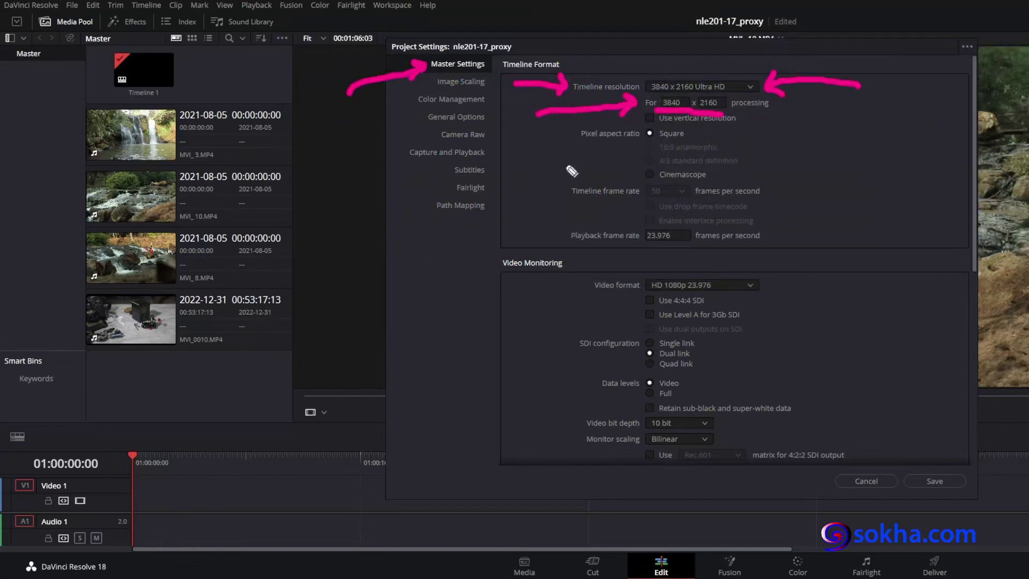
mouse_move(789, 139)
mouse_down()
mouse_move(764, 173)
mouse_move(853, 186)
mouse_up()
drag(829, 119, 816, 232)
drag(894, 125, 863, 220)
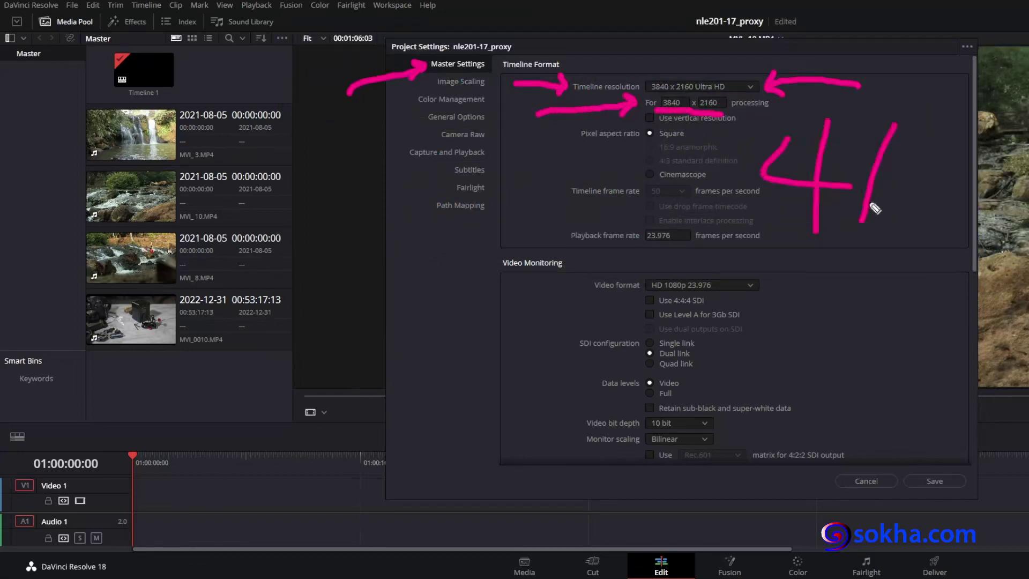
drag(927, 144, 926, 213)
drag(785, 244, 829, 296)
mouse_move(854, 244)
mouse_down()
mouse_move(854, 295)
mouse_move(883, 294)
mouse_up()
mouse_move(858, 275)
mouse_down()
mouse_move(904, 271)
mouse_move(924, 292)
mouse_up()
mouse_move(913, 236)
mouse_down()
mouse_move(932, 282)
mouse_move(884, 281)
mouse_up()
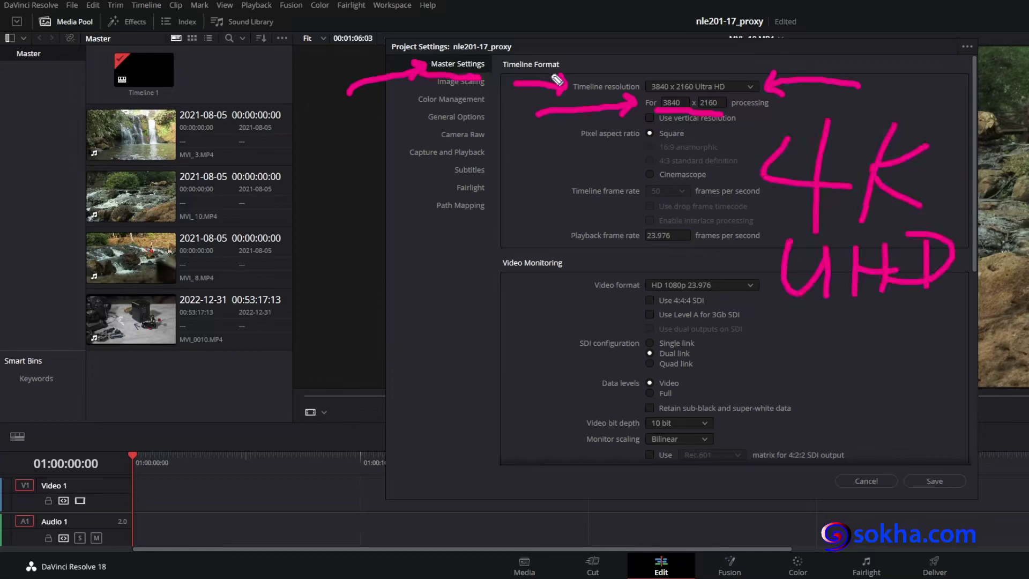
mouse_move(747, 83)
mouse_down()
mouse_move(706, 65)
mouse_move(657, 68)
mouse_move(634, 89)
mouse_move(680, 101)
mouse_move(760, 97)
mouse_move(715, 69)
mouse_up()
mouse_move(131, 253)
mouse_down()
mouse_move(250, 485)
mouse_move(231, 481)
mouse_move(279, 480)
mouse_up()
mouse_move(814, 316)
mouse_down()
mouse_move(788, 312)
mouse_move(924, 313)
mouse_up()
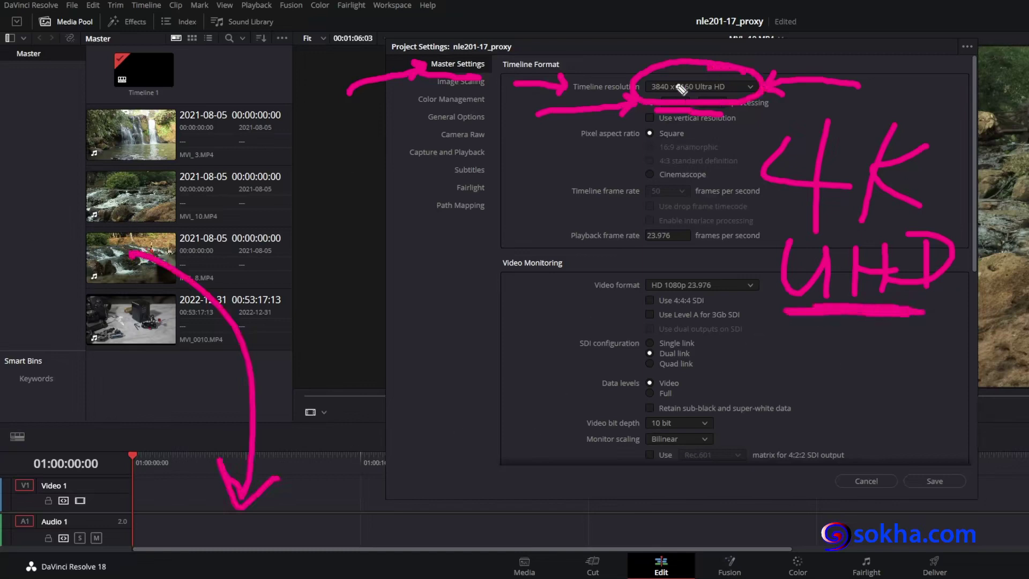
drag(418, 276, 395, 351)
mouse_move(465, 289)
mouse_down()
mouse_move(511, 277)
mouse_move(525, 313)
mouse_move(582, 271)
mouse_up()
mouse_move(555, 39)
mouse_down()
mouse_move(638, 53)
mouse_move(667, 77)
mouse_move(652, 71)
mouse_move(682, 63)
mouse_move(682, 91)
mouse_up()
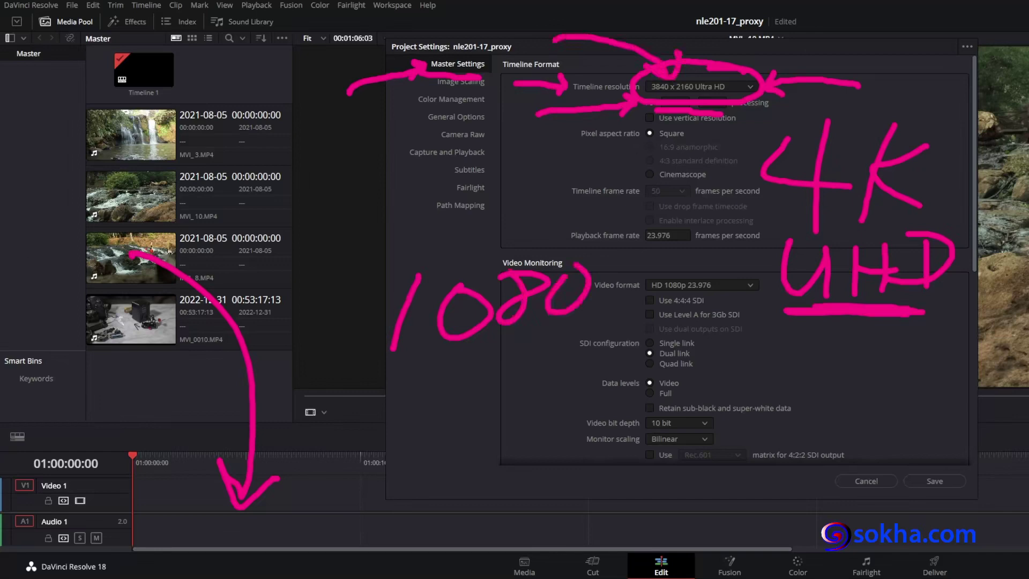
key(Escape)
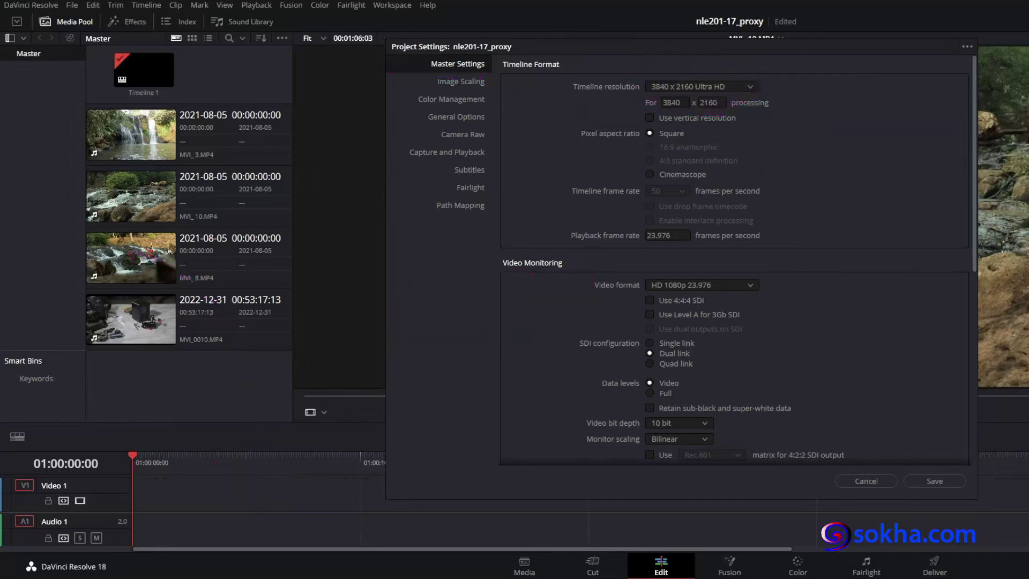
mouse_move(216, 490)
mouse_down()
mouse_move(220, 521)
mouse_move(570, 533)
mouse_up()
mouse_move(742, 60)
mouse_down()
mouse_move(651, 50)
mouse_move(788, 94)
mouse_move(690, 53)
mouse_up()
mouse_move(573, 250)
mouse_down()
mouse_move(518, 240)
mouse_move(480, 271)
mouse_move(558, 231)
mouse_up()
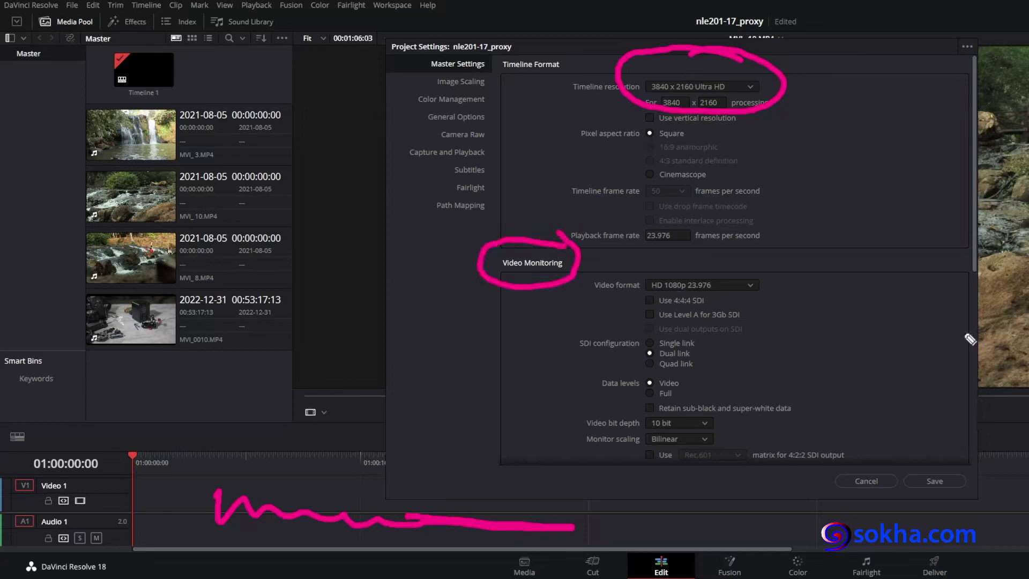
mouse_move(786, 277)
mouse_down()
mouse_move(626, 258)
mouse_move(588, 266)
mouse_move(584, 309)
mouse_move(609, 337)
mouse_move(701, 348)
mouse_move(803, 270)
mouse_move(694, 267)
mouse_up()
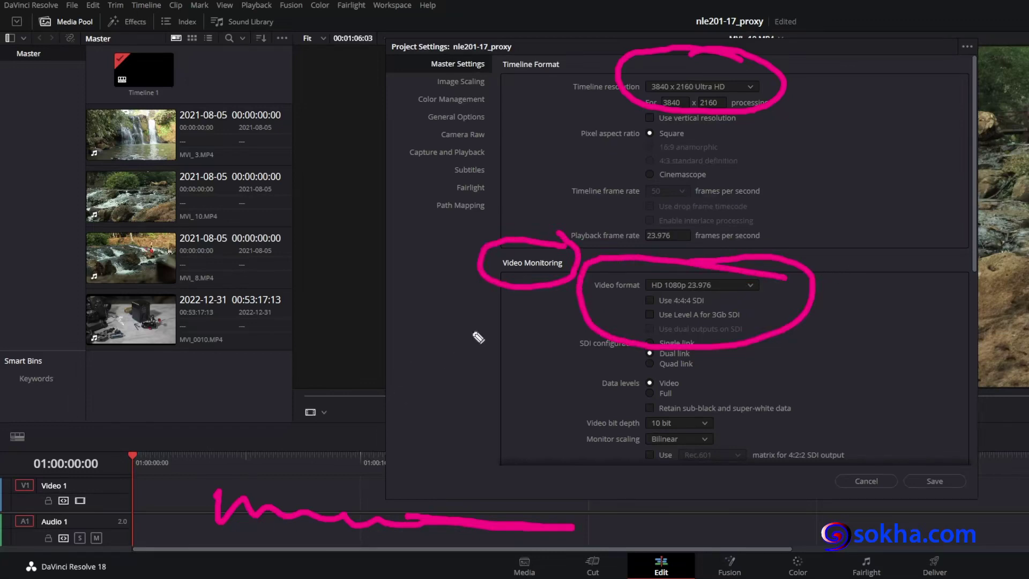
drag(445, 337, 431, 427)
drag(499, 341, 460, 381)
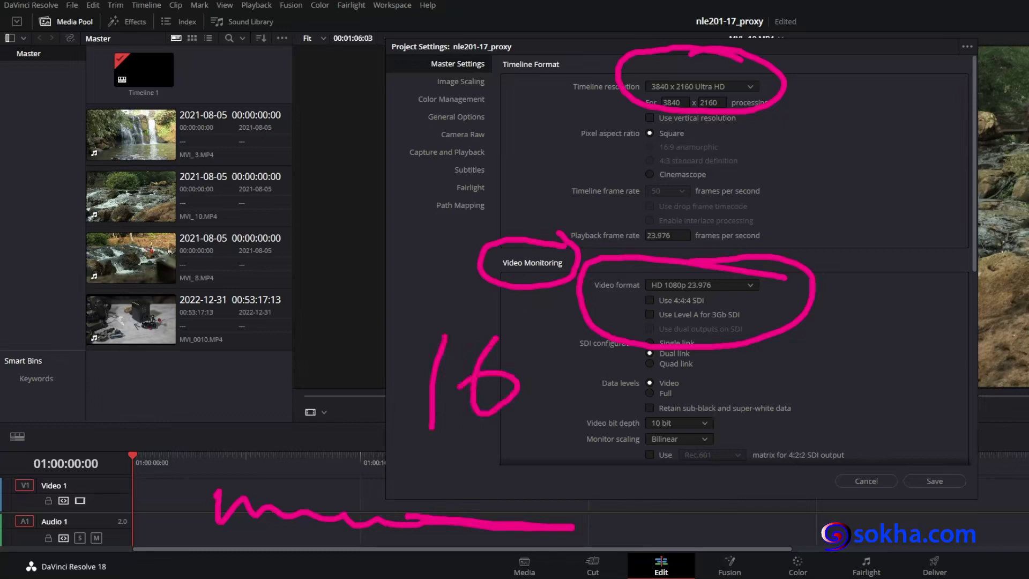
key(Escape)
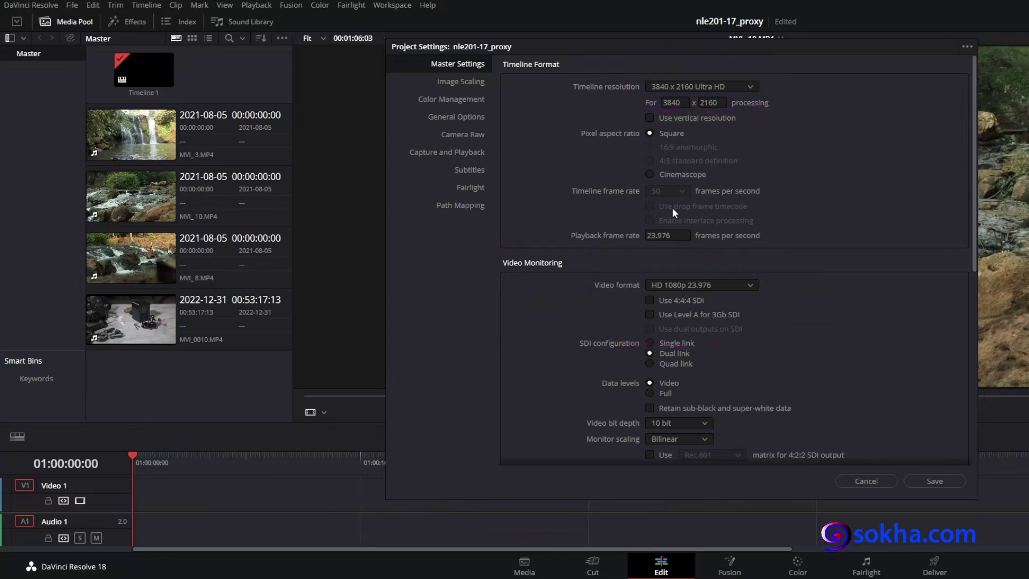
mouse_move(877, 366)
mouse_down()
mouse_move(933, 407)
mouse_move(931, 471)
mouse_move(950, 458)
mouse_move(901, 480)
mouse_up()
mouse_move(798, 65)
mouse_down()
mouse_move(788, 349)
mouse_move(799, 407)
mouse_up()
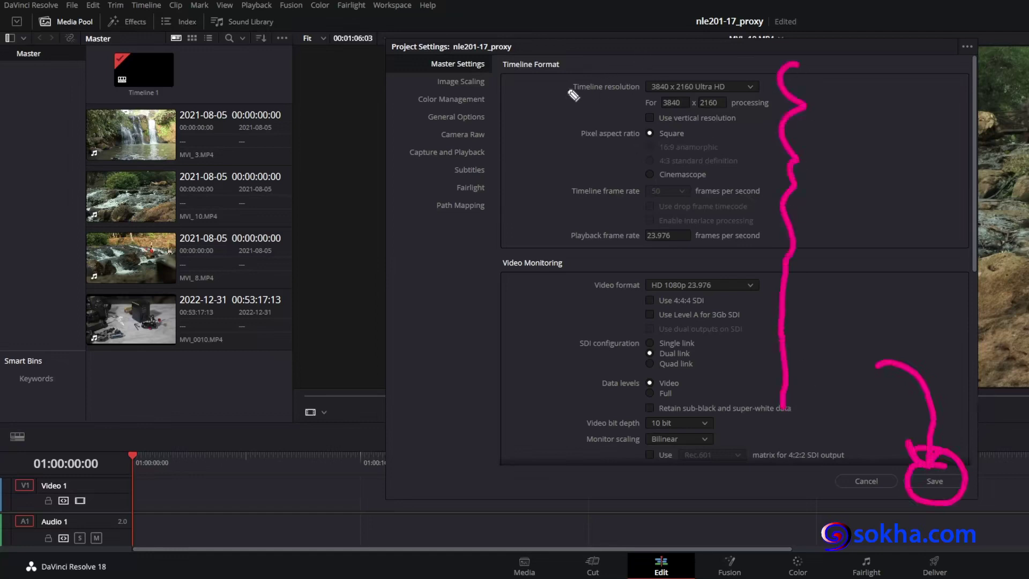
mouse_move(750, 72)
mouse_down()
mouse_move(729, 62)
mouse_move(763, 108)
mouse_move(745, 69)
mouse_up()
mouse_move(403, 263)
mouse_down()
mouse_move(448, 271)
mouse_move(446, 308)
mouse_up()
drag(481, 253, 476, 301)
drag(516, 246, 520, 299)
mouse_move(477, 272)
mouse_down()
mouse_move(497, 284)
mouse_move(536, 283)
mouse_up()
drag(535, 240, 533, 298)
mouse_move(469, 333)
mouse_down()
mouse_move(455, 378)
mouse_move(508, 378)
mouse_up()
drag(489, 333, 493, 419)
drag(535, 333, 533, 398)
drag(568, 338, 578, 386)
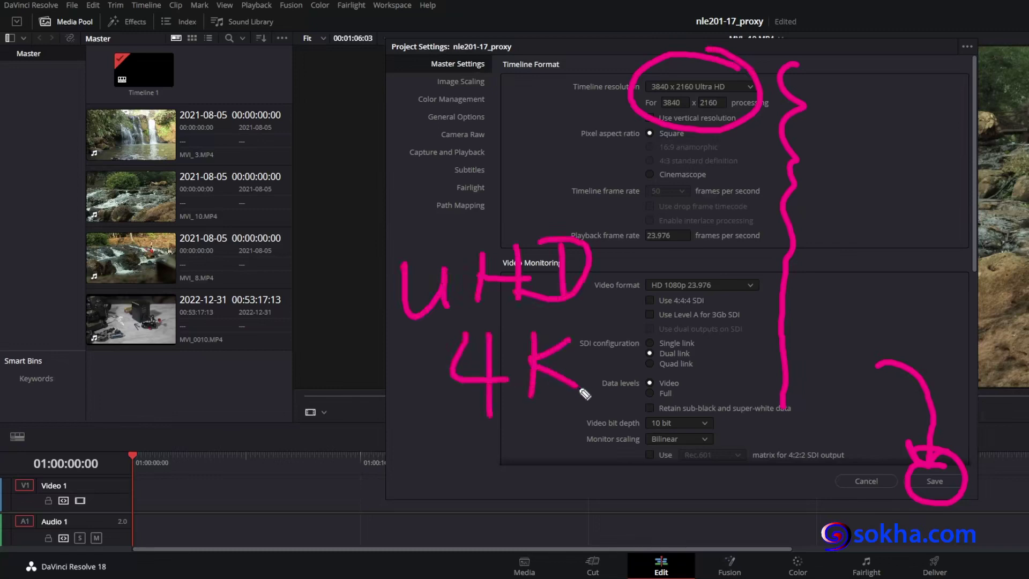
mouse_move(895, 343)
mouse_down()
mouse_move(947, 396)
mouse_move(944, 466)
mouse_up()
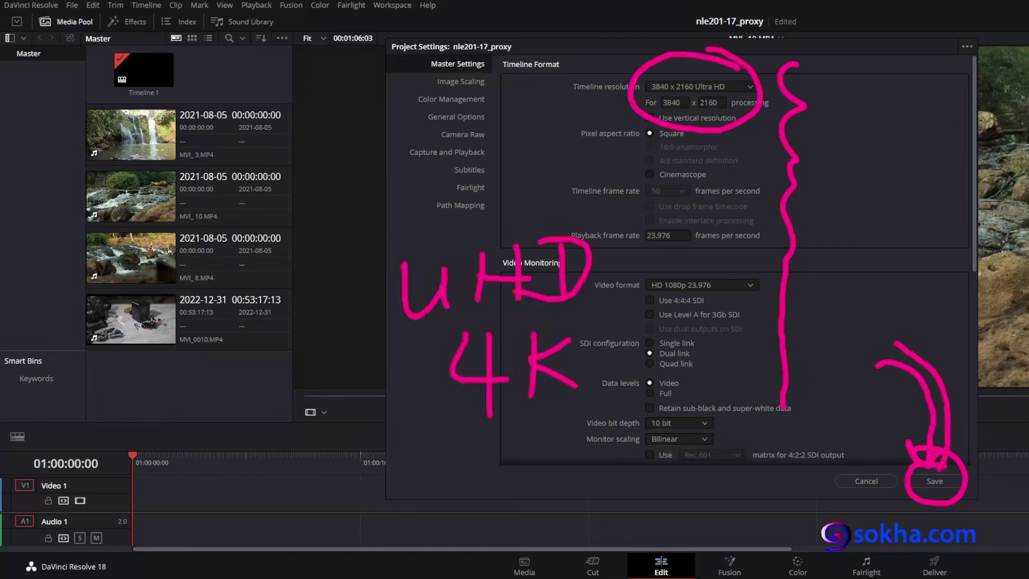
Step: Save the project settings with the timeline resolution at 3840 x 2160 Ultra HD
key(Escape)
click(949, 481)
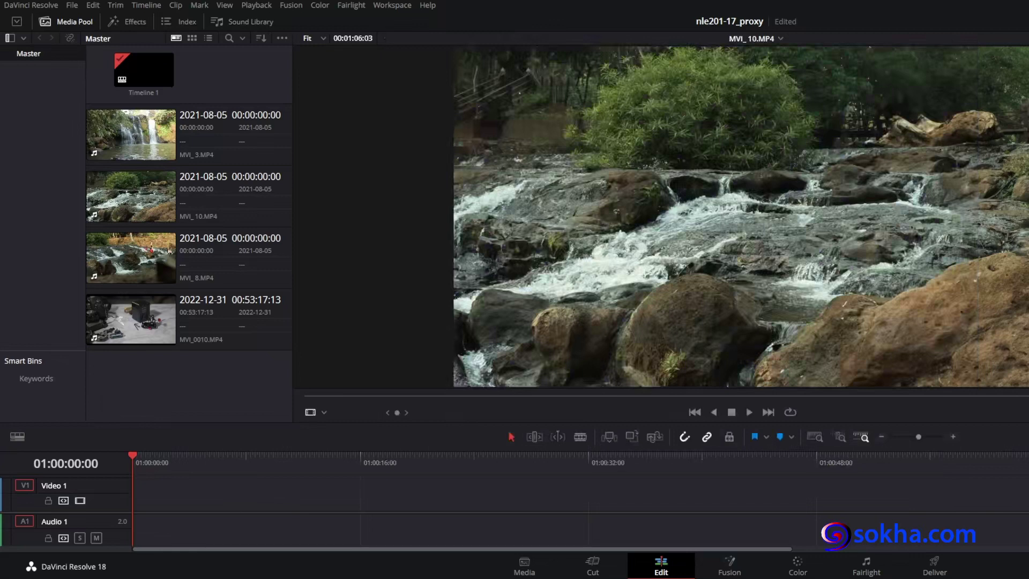
Step: Switch to Notepad, make "proxy" the only text in the untitled note, and minimize the window
key(alt+Tab)
text(ផរោខ)
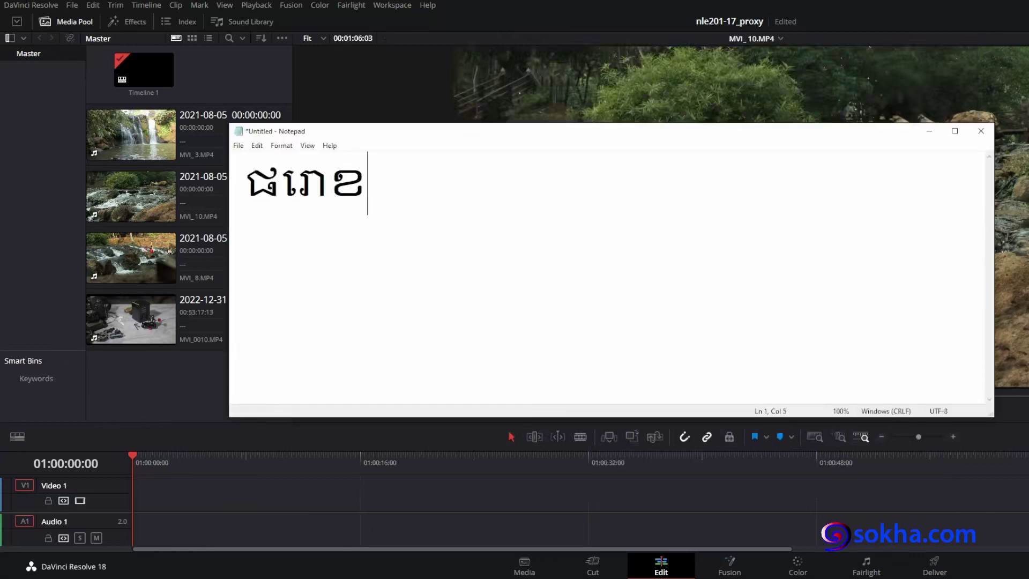
key(BackSpace)
key(BackSpace)
key(BackSpace)
key(BackSpace)
text(proxy)
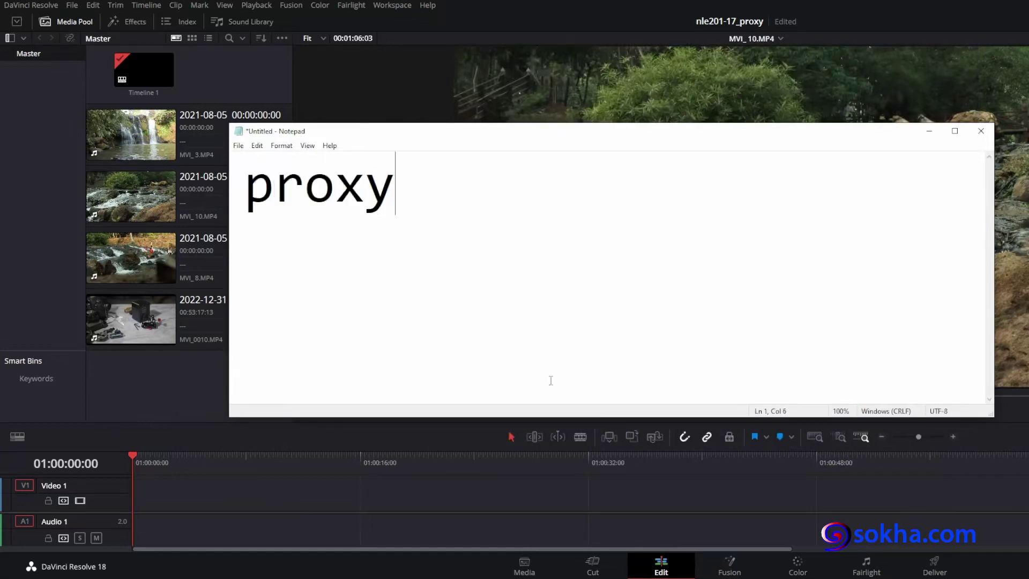
click(929, 131)
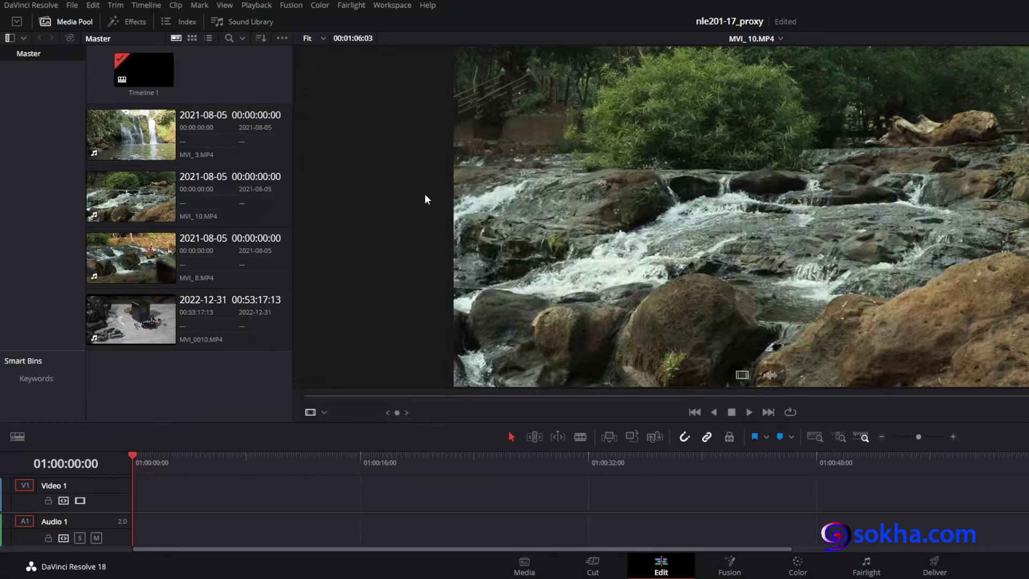
Step: Reopen the project settings and bring up the Working Folders section of the Master Settings
click(72, 5)
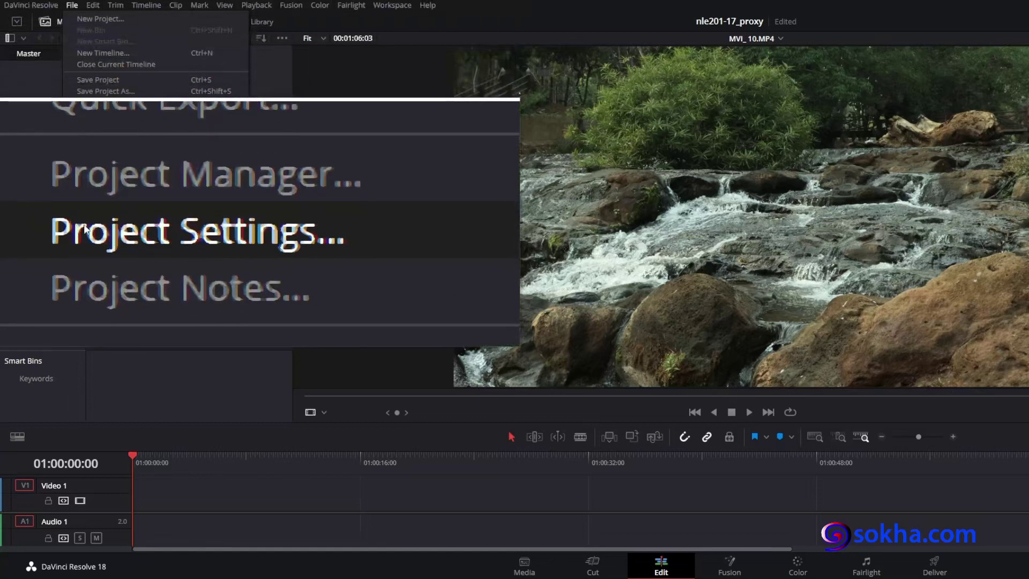
click(85, 227)
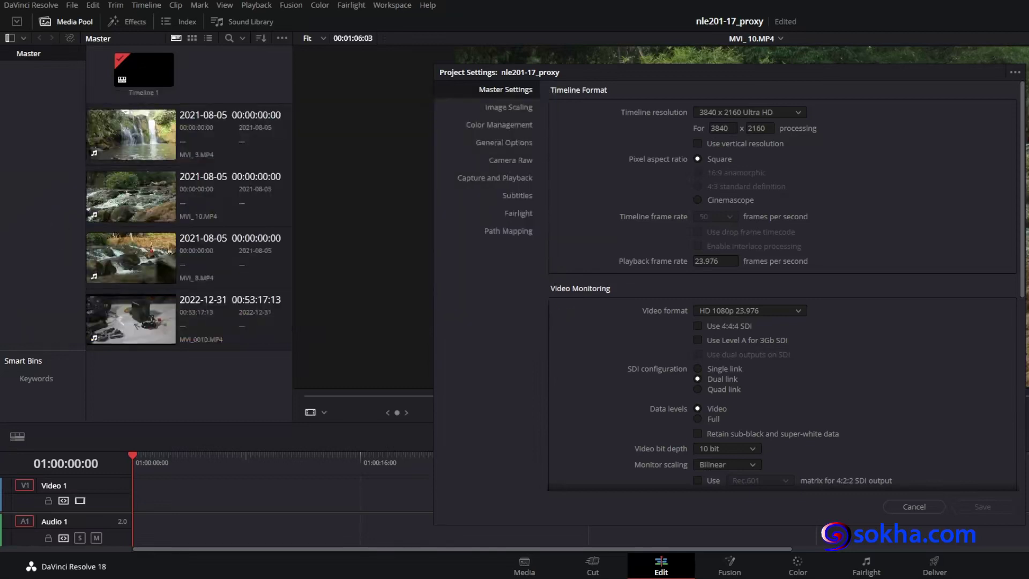
drag(338, 132, 470, 91)
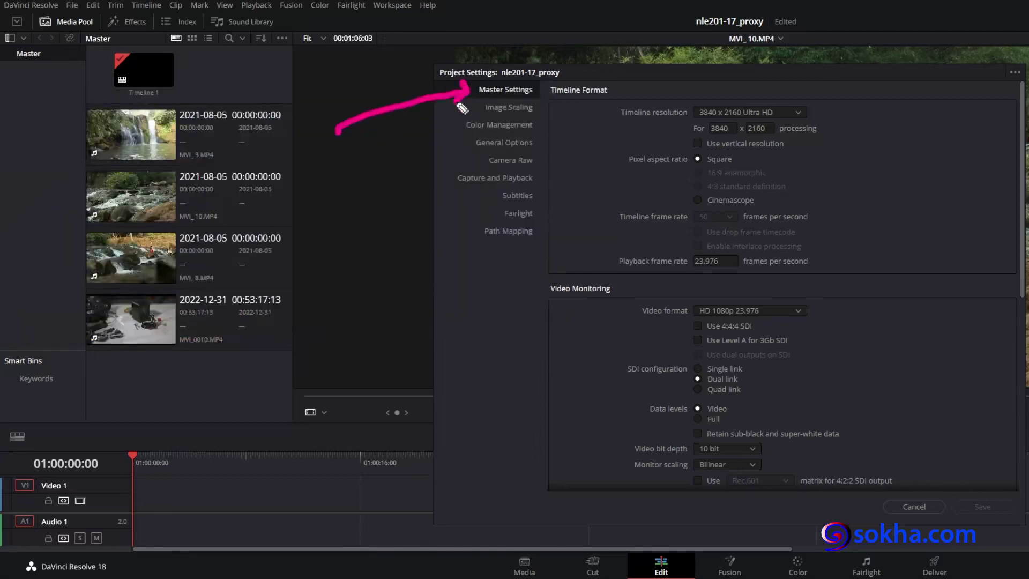
drag(908, 143, 890, 402)
mouse_move(865, 351)
mouse_down()
mouse_move(921, 370)
mouse_move(944, 328)
mouse_up()
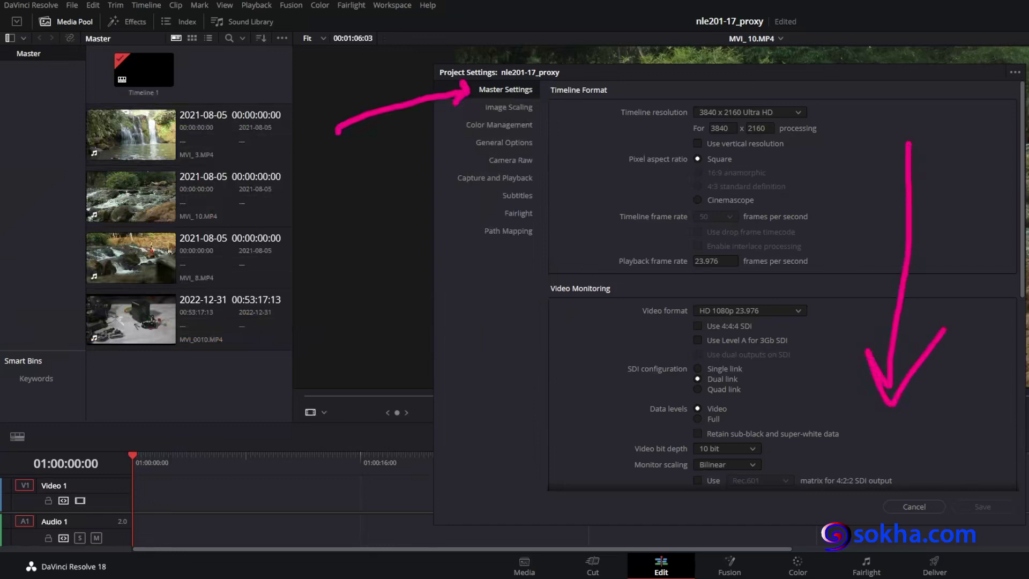
scroll(992, 265, down, 8)
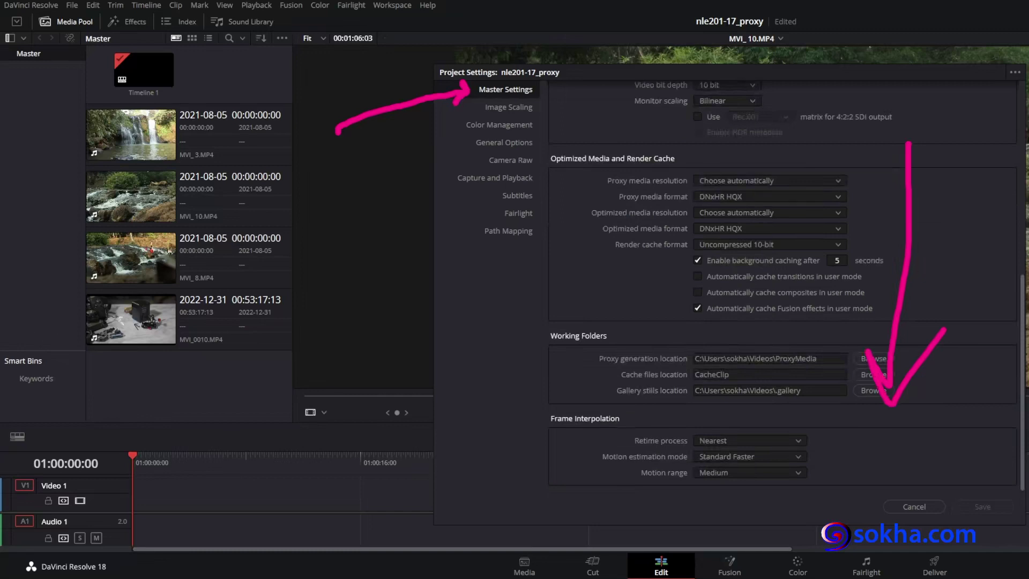
Step: Examine the proxy generation, cache files and gallery stills locations, and close the project settings without saving
mouse_move(616, 321)
mouse_down()
mouse_move(528, 315)
mouse_move(562, 356)
mouse_move(600, 315)
mouse_up()
mouse_move(806, 331)
mouse_down()
mouse_move(832, 361)
mouse_move(831, 412)
mouse_move(797, 416)
mouse_up()
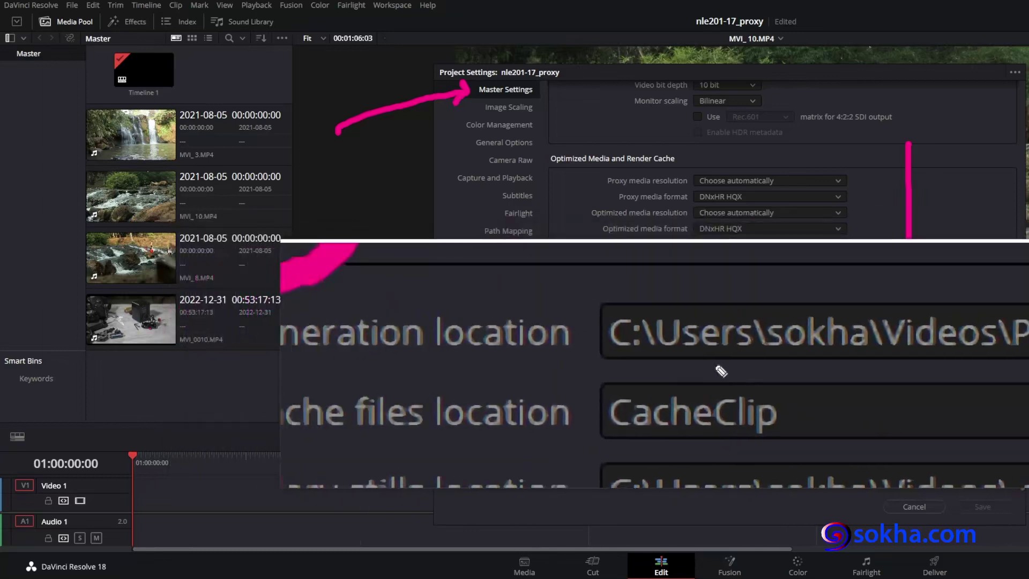
drag(645, 367, 659, 363)
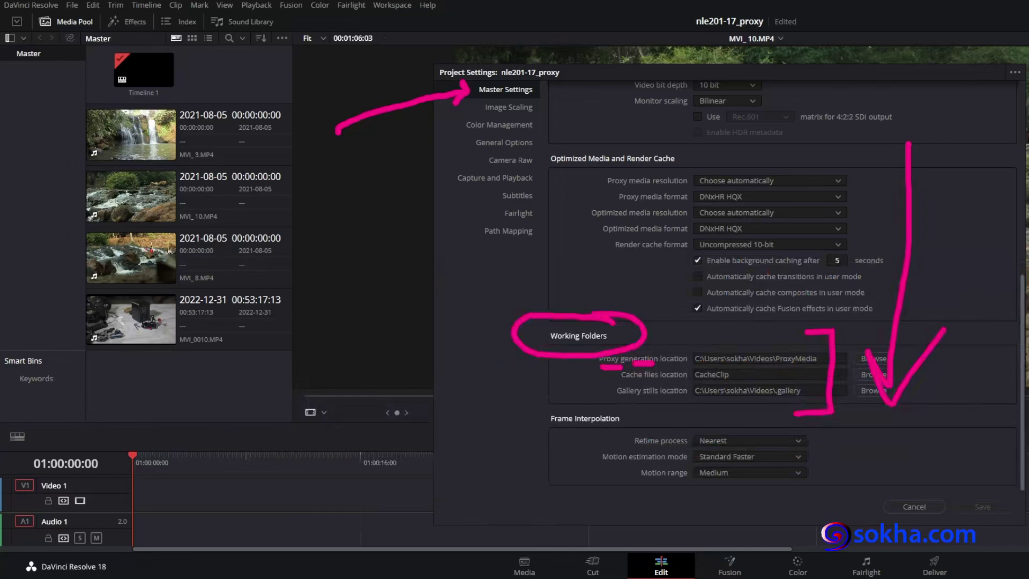
mouse_move(897, 339)
mouse_down()
mouse_move(848, 400)
mouse_move(869, 413)
mouse_move(904, 378)
mouse_move(902, 346)
mouse_up()
mouse_move(939, 270)
mouse_down()
mouse_move(891, 349)
mouse_move(911, 348)
mouse_up()
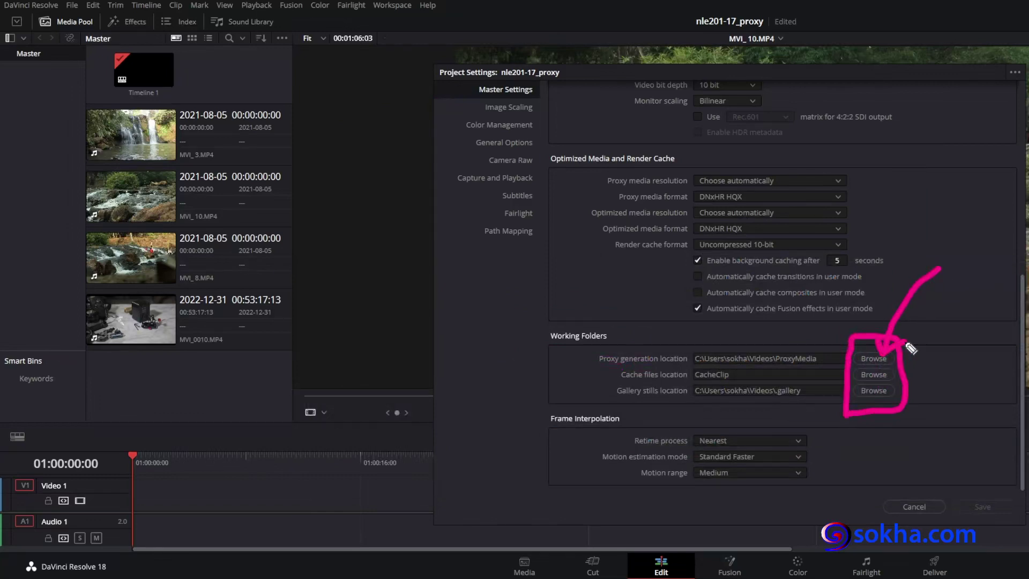
mouse_move(608, 347)
mouse_down()
mouse_move(574, 347)
mouse_move(578, 396)
mouse_move(610, 410)
mouse_up()
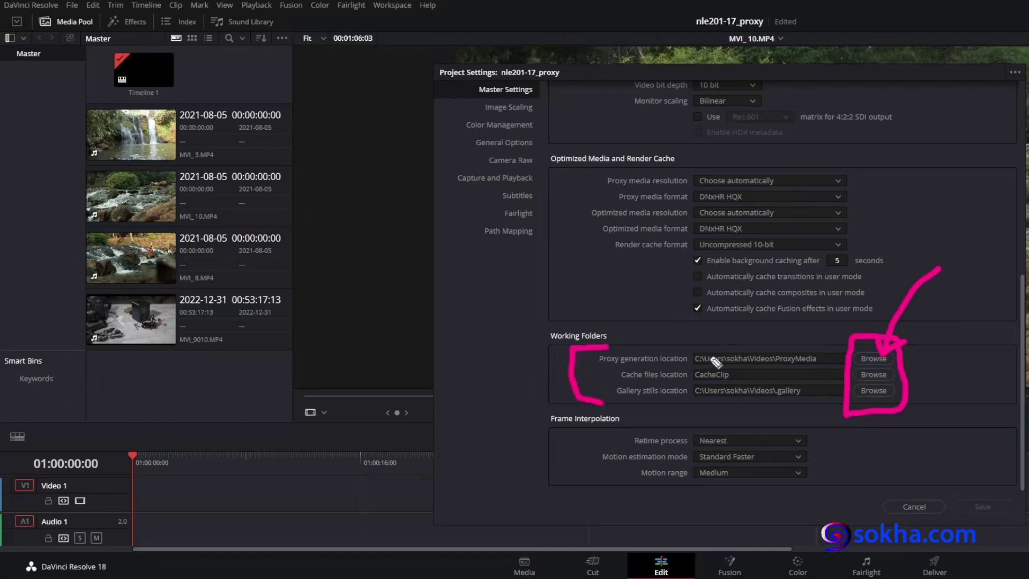
drag(696, 343, 707, 341)
drag(434, 301, 472, 333)
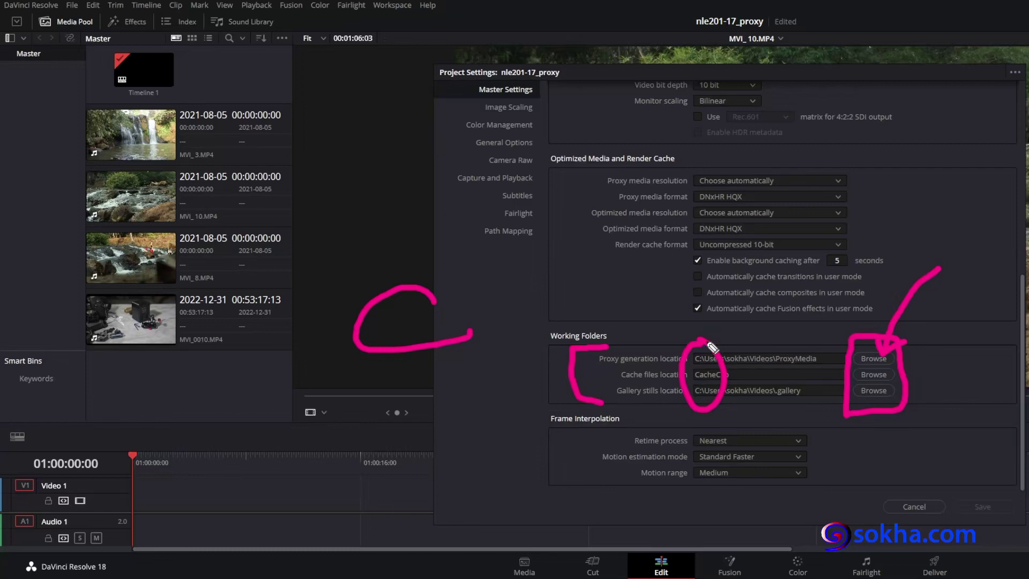
mouse_move(760, 322)
mouse_down()
mouse_move(847, 357)
mouse_move(844, 346)
mouse_move(835, 370)
mouse_up()
drag(578, 372, 607, 375)
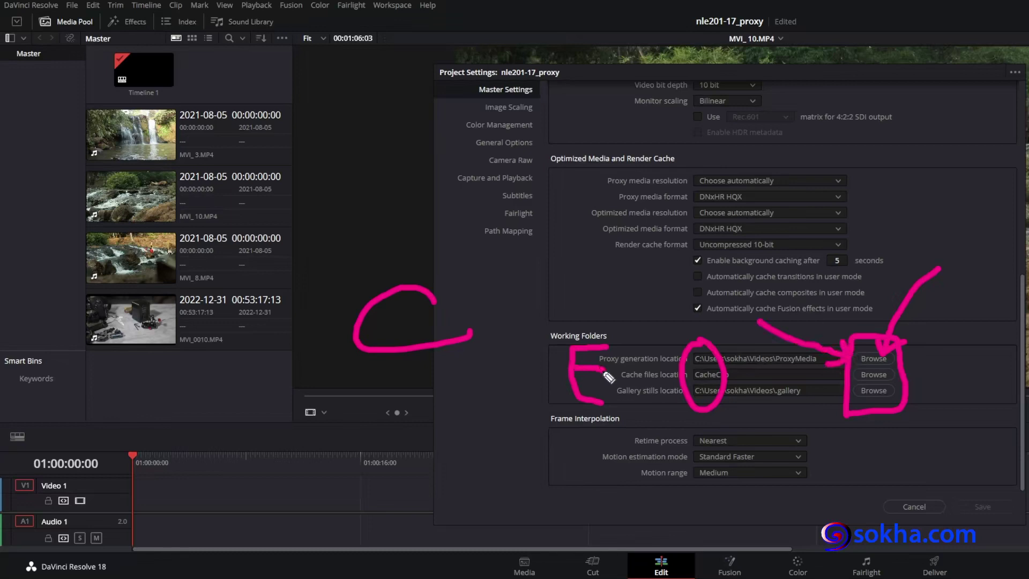
mouse_move(906, 341)
mouse_down()
mouse_move(930, 386)
mouse_move(924, 396)
mouse_move(913, 360)
mouse_move(906, 417)
mouse_up()
mouse_move(708, 330)
mouse_down()
mouse_move(682, 346)
mouse_move(752, 372)
mouse_move(698, 354)
mouse_up()
mouse_move(369, 370)
mouse_down()
mouse_move(456, 367)
mouse_move(435, 398)
mouse_up()
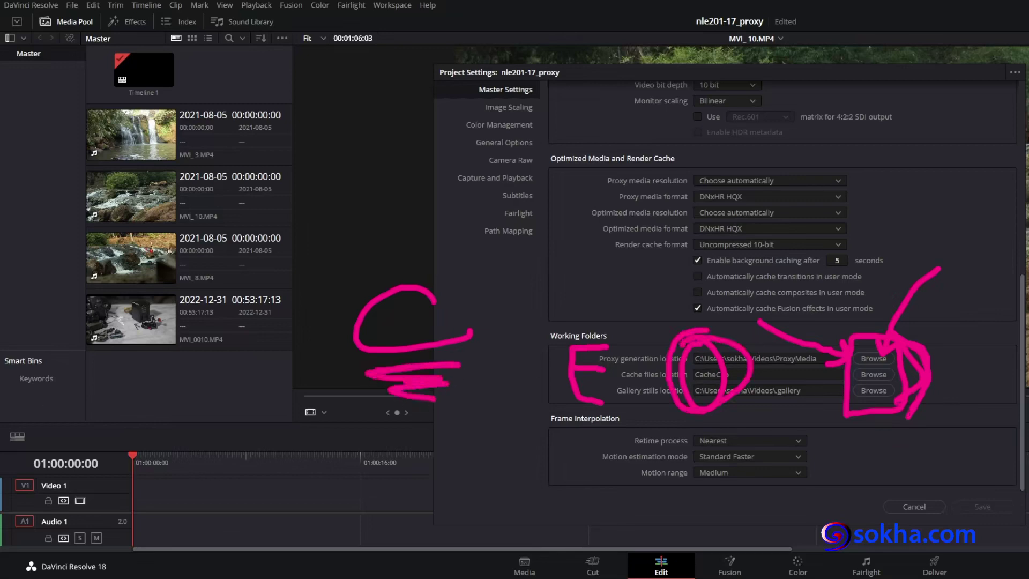
key(Escape)
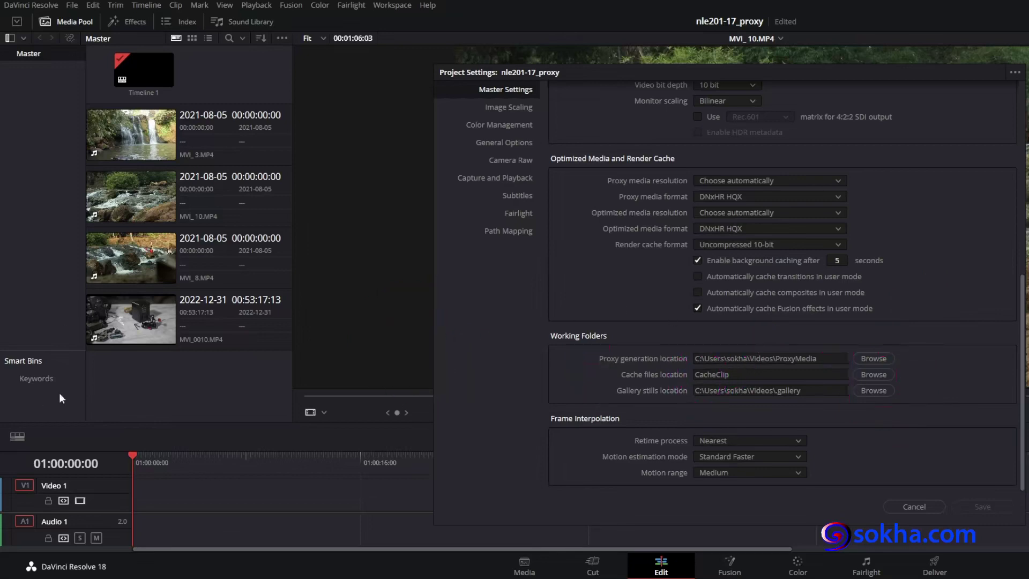
mouse_move(969, 426)
mouse_down()
mouse_move(985, 490)
mouse_move(977, 484)
mouse_move(1000, 471)
mouse_up()
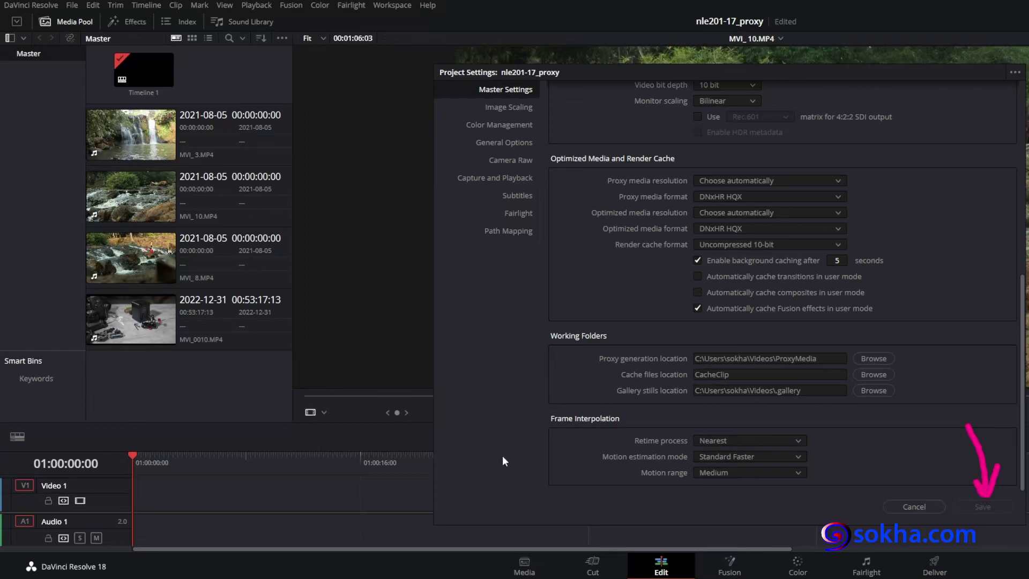
click(914, 506)
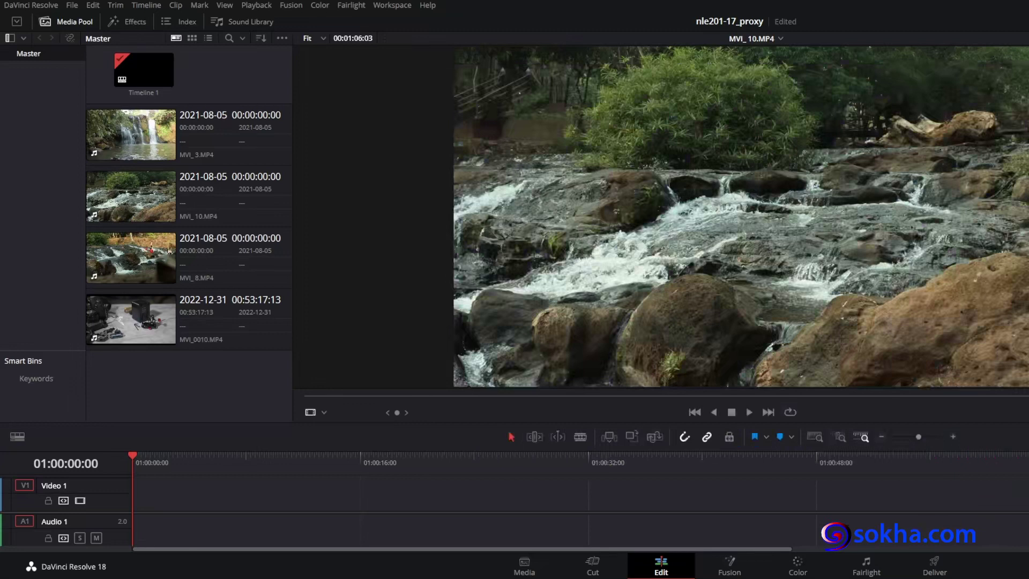
Step: Open the DaVinci Resolve preferences at the Media Storage page and move the window clear of the media pool
click(48, 6)
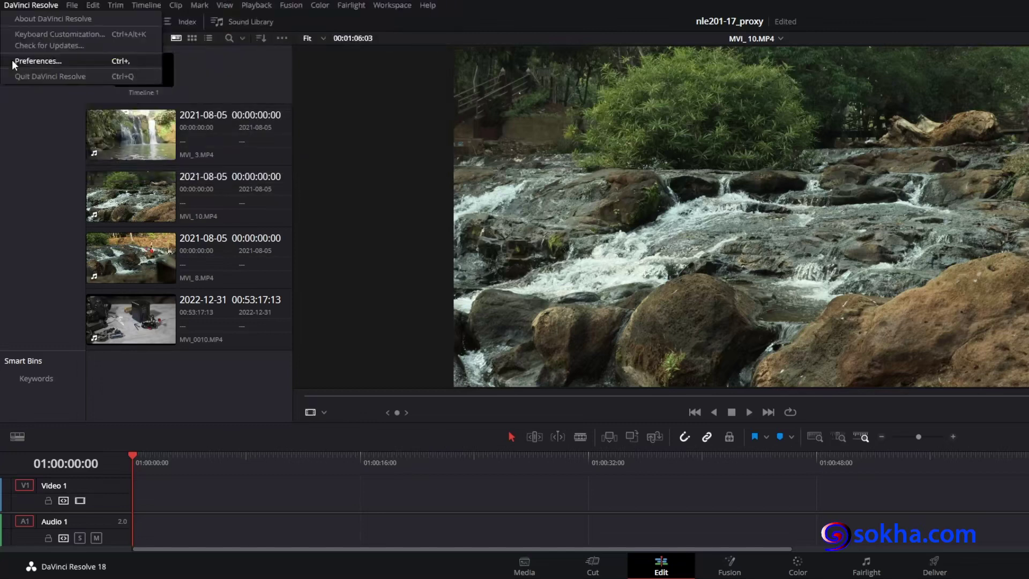
click(37, 61)
drag(536, 75, 468, 44)
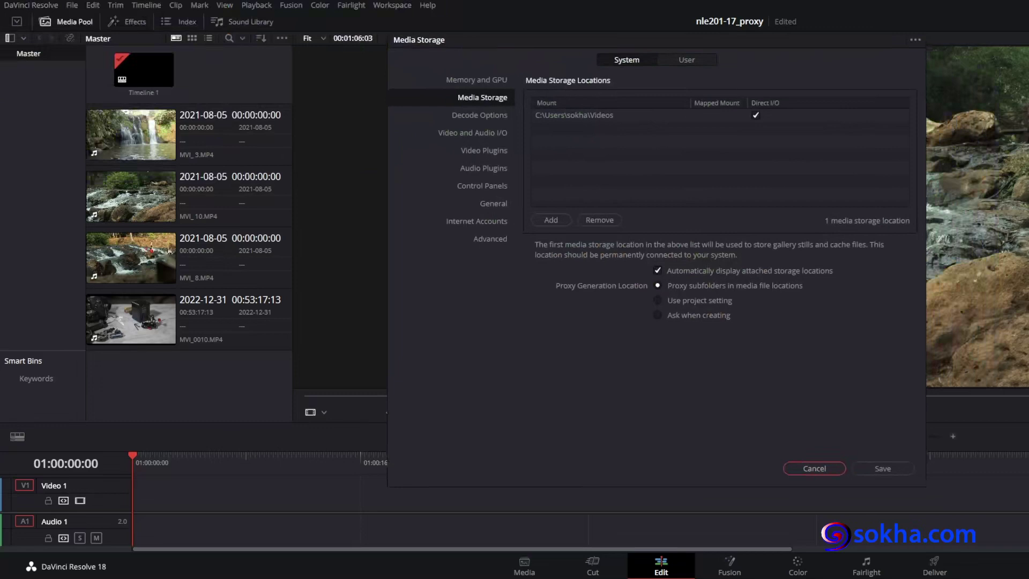
Step: Examine the media storage locations and the options for adding or removing one, selecting the listed Videos folder
mouse_move(389, 90)
mouse_down()
mouse_move(449, 99)
mouse_move(438, 112)
mouse_up()
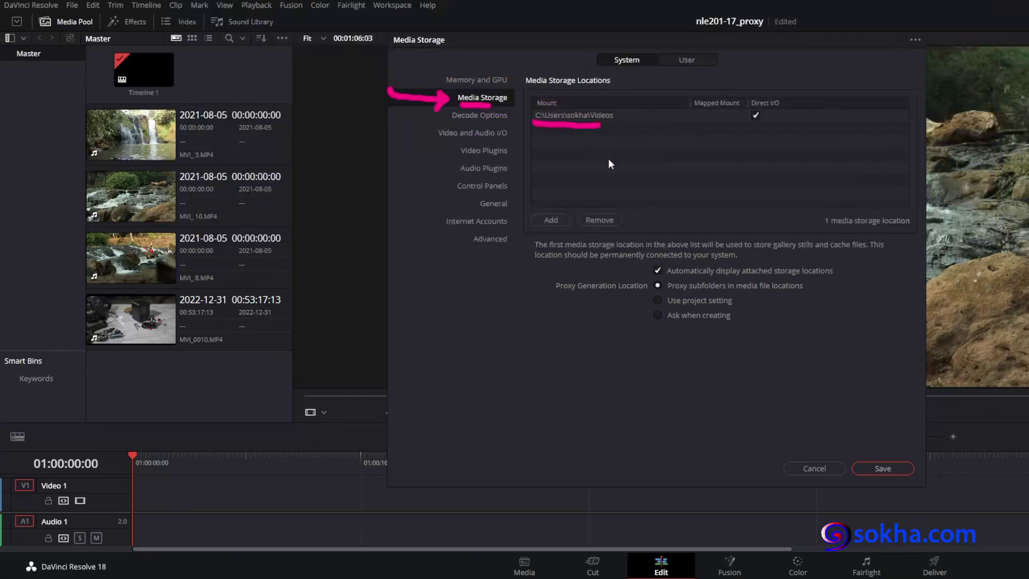
mouse_move(575, 162)
mouse_down()
mouse_move(553, 211)
mouse_move(546, 197)
mouse_move(568, 201)
mouse_up()
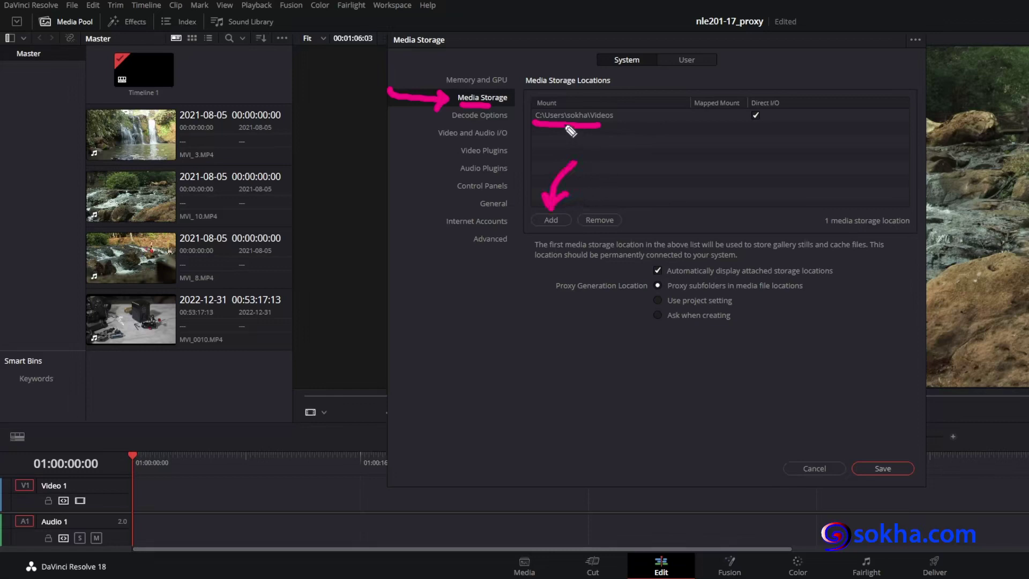
mouse_move(615, 102)
mouse_down()
mouse_move(541, 104)
mouse_move(528, 121)
mouse_move(617, 136)
mouse_move(618, 98)
mouse_up()
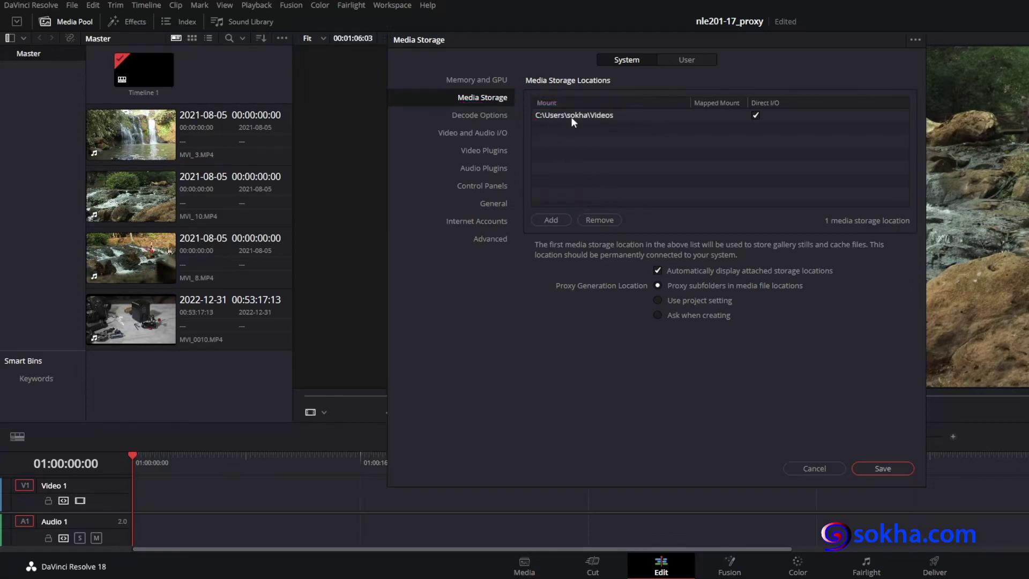
click(644, 118)
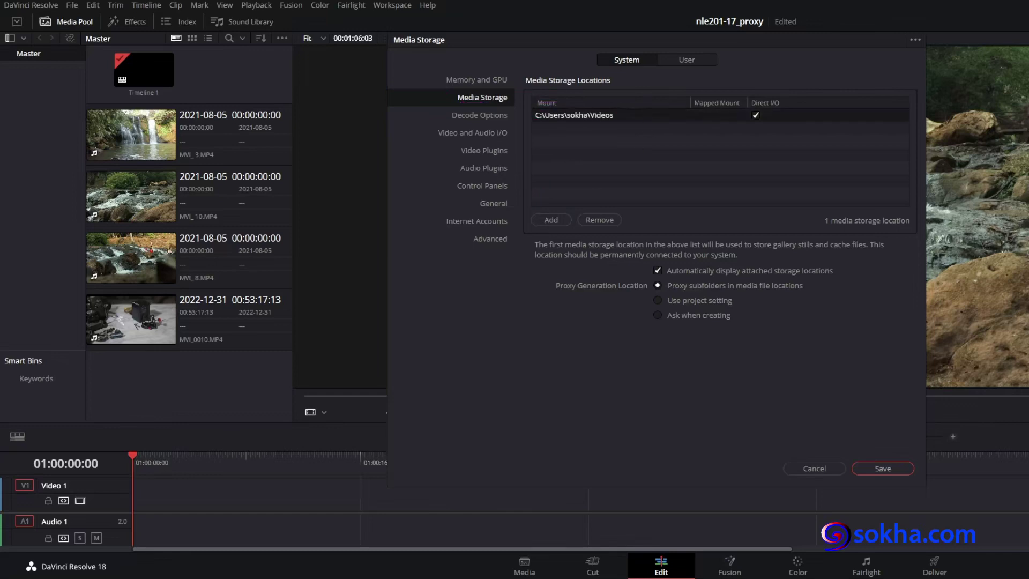
mouse_move(646, 161)
mouse_down()
mouse_move(613, 186)
mouse_move(605, 209)
mouse_move(631, 199)
mouse_up()
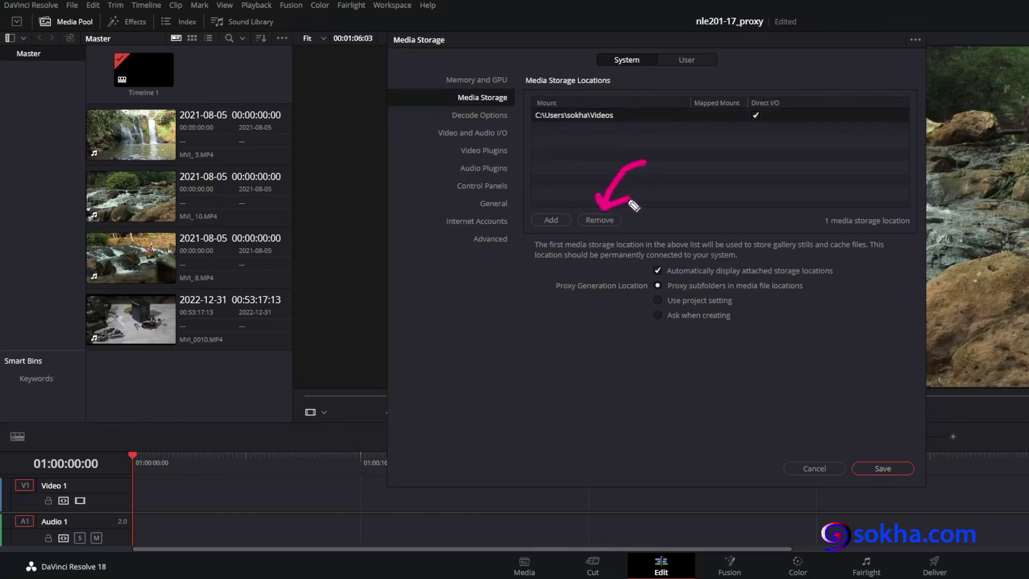
mouse_move(535, 126)
mouse_down()
mouse_move(621, 129)
mouse_move(629, 114)
mouse_move(616, 102)
mouse_move(525, 105)
mouse_move(541, 127)
mouse_up()
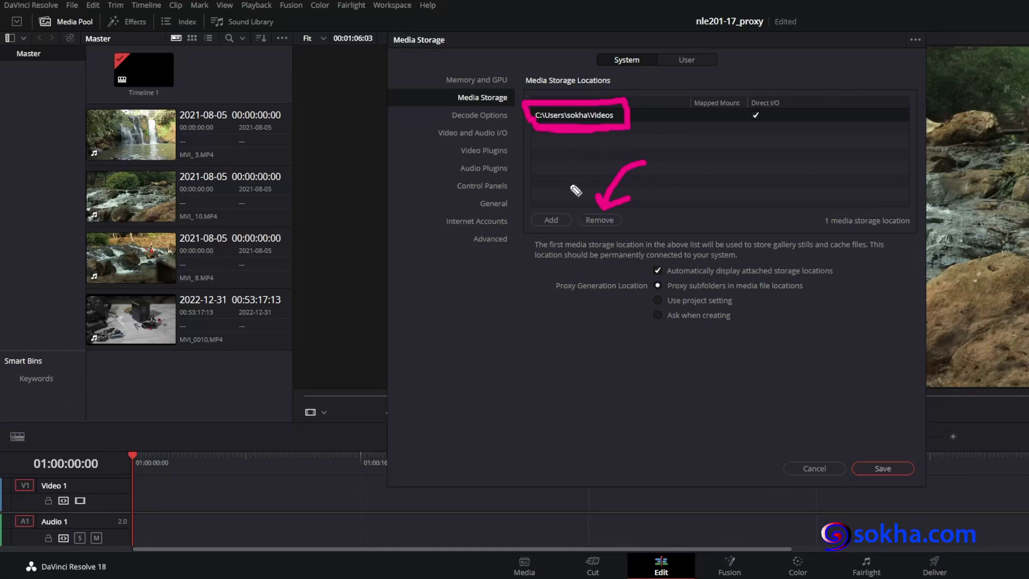
mouse_move(566, 158)
mouse_down()
mouse_move(557, 211)
mouse_move(528, 215)
mouse_move(547, 203)
mouse_up()
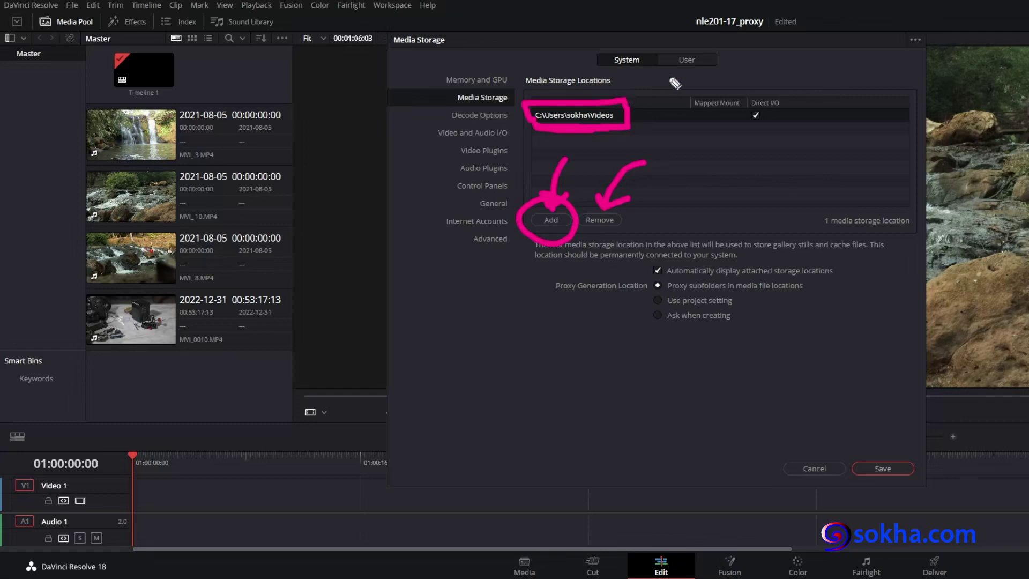
mouse_move(672, 77)
mouse_down()
mouse_move(654, 131)
mouse_move(674, 226)
mouse_up()
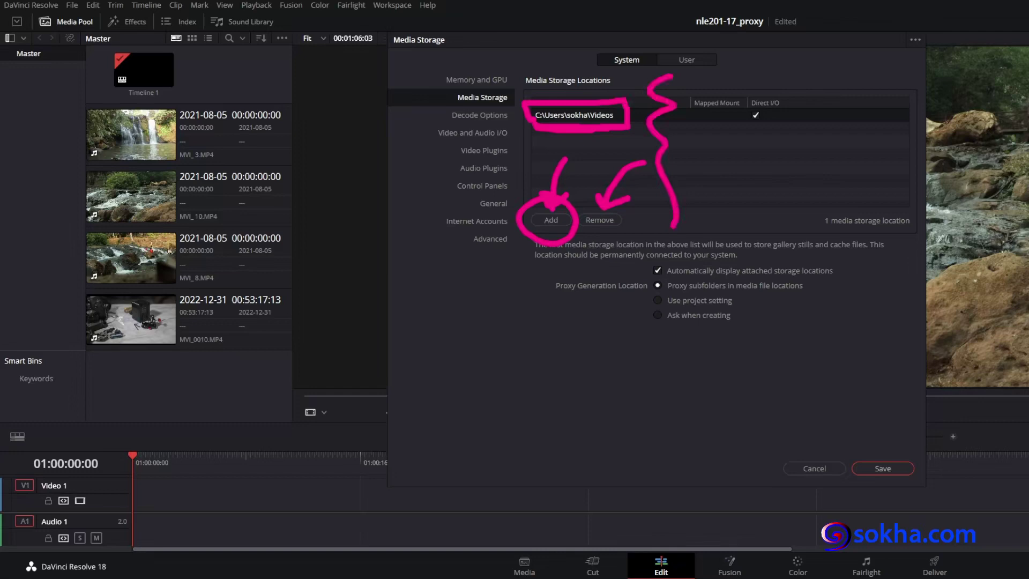
Step: Examine the Proxy Generation Location options and close the preferences without saving
key(Escape)
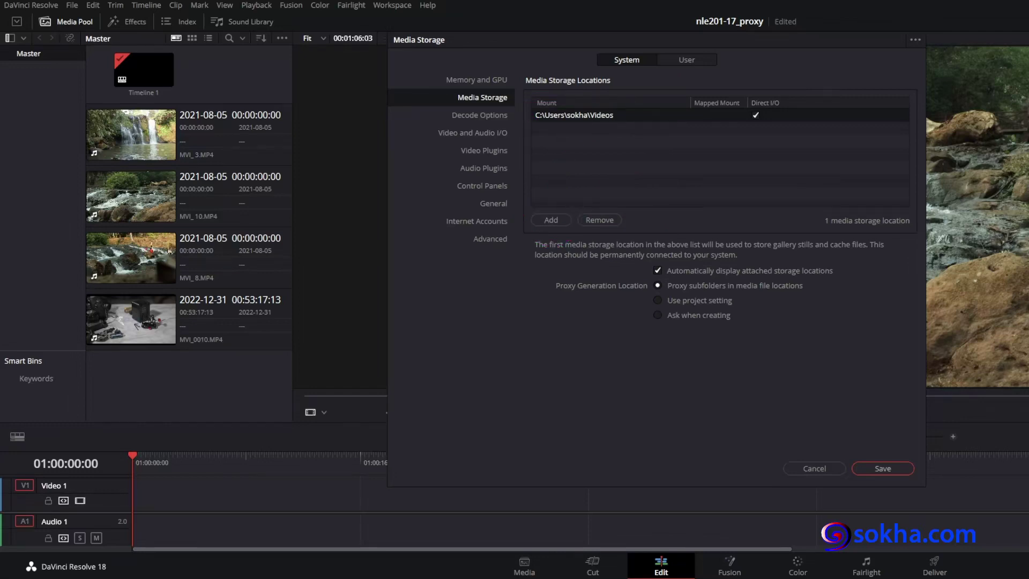
mouse_move(587, 268)
mouse_down()
mouse_move(527, 312)
mouse_move(554, 336)
mouse_move(611, 336)
mouse_up()
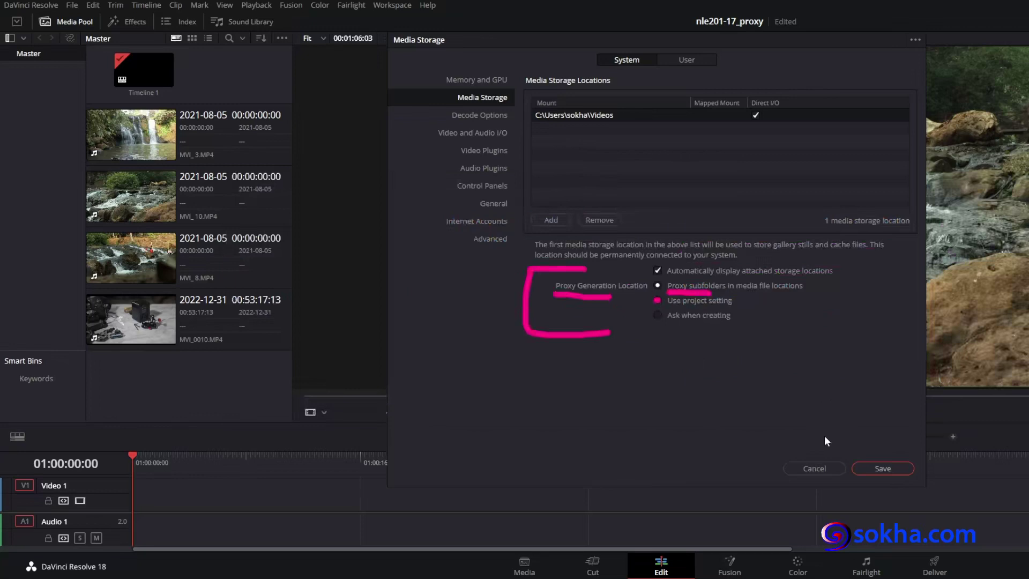
click(809, 467)
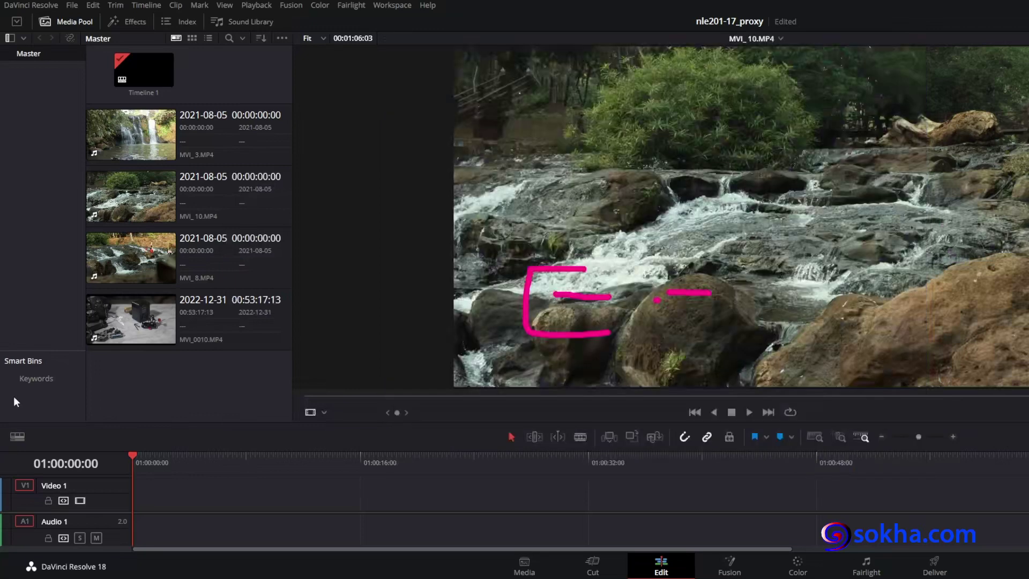
Step: Open the project settings, review the Working Folders locations in the master settings, and close them without saving
click(73, 7)
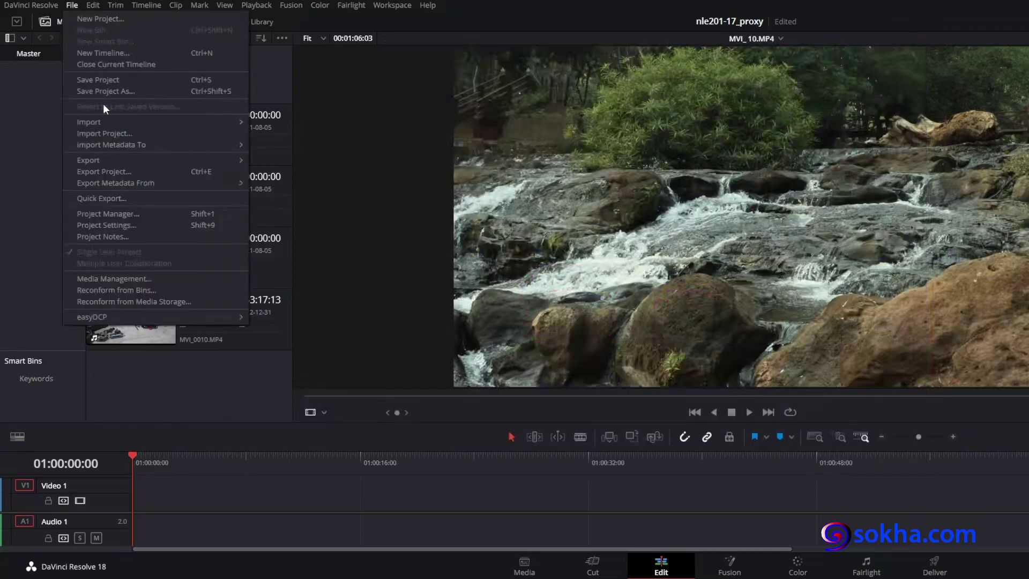
click(113, 223)
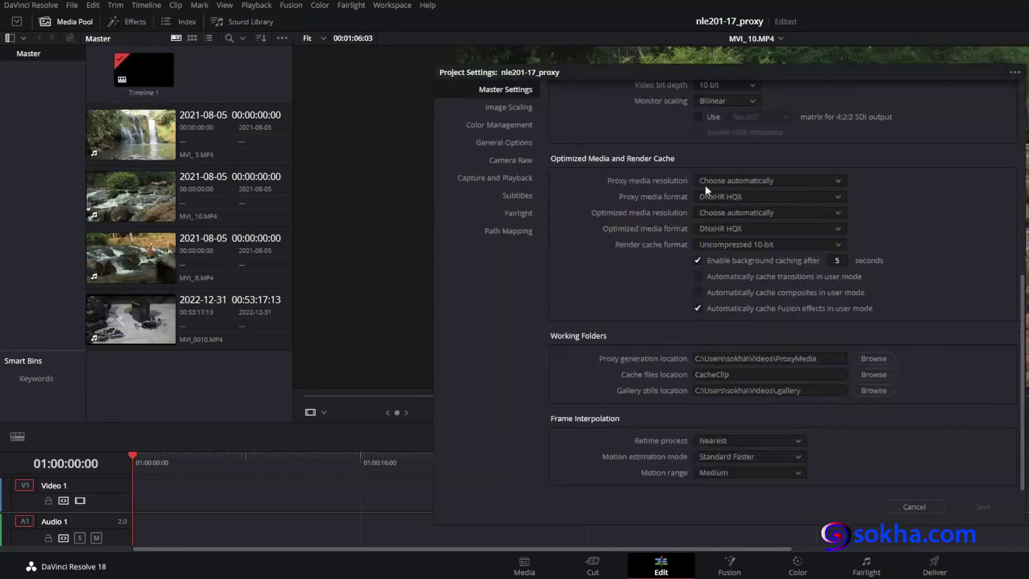
mouse_move(616, 324)
mouse_down()
mouse_move(526, 325)
mouse_move(531, 411)
mouse_move(893, 416)
mouse_move(932, 386)
mouse_move(871, 345)
mouse_move(606, 334)
mouse_up()
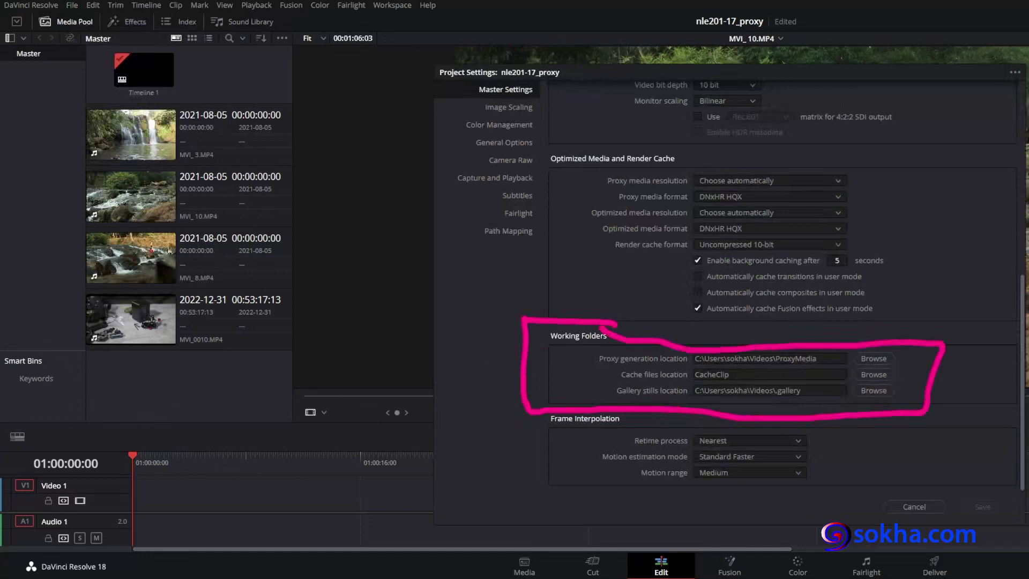
key(Escape)
click(914, 507)
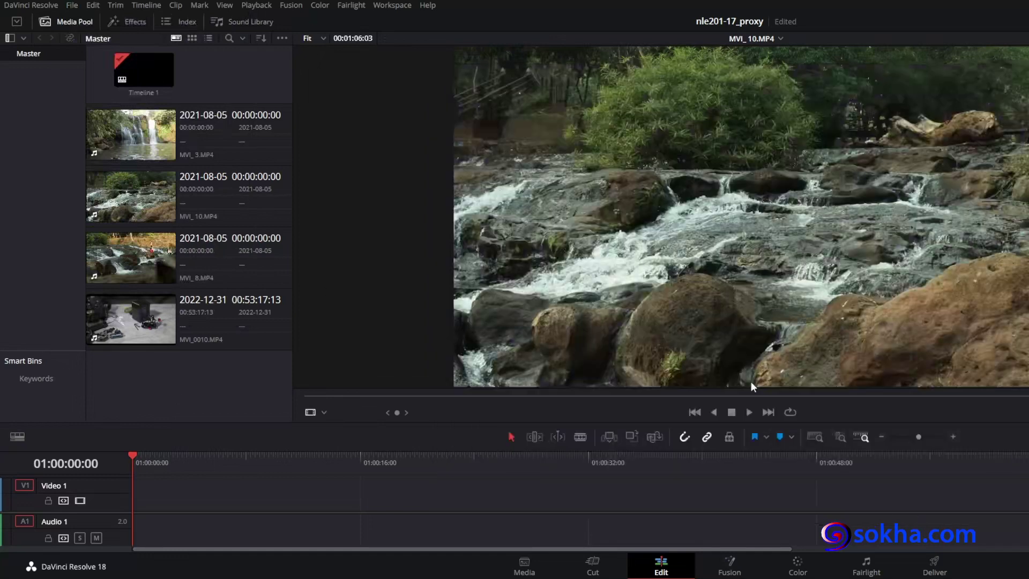
Step: Open the Media Storage preferences, review the Proxy subfolders in media file locations option, and close them without saving
click(36, 5)
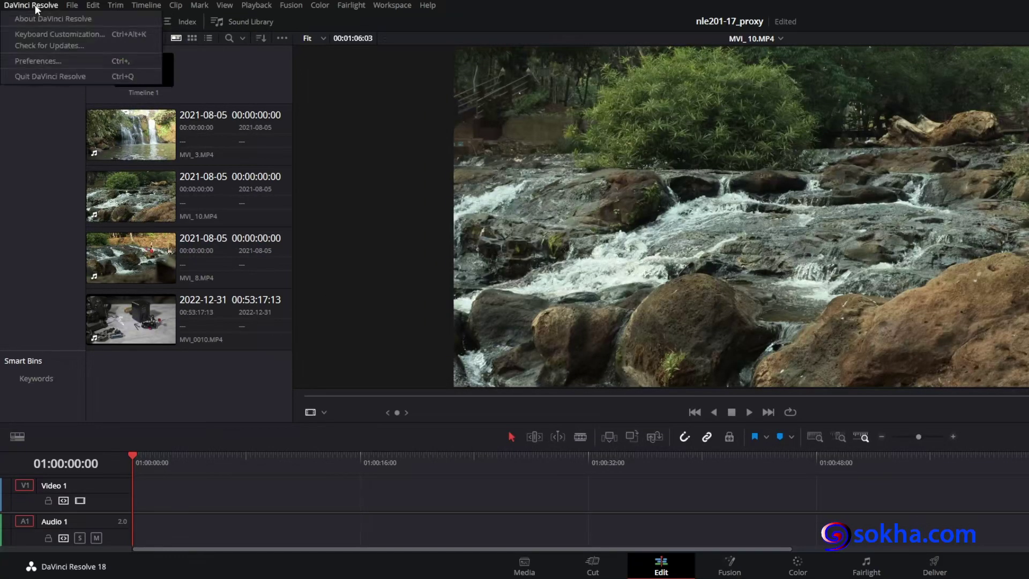
click(32, 61)
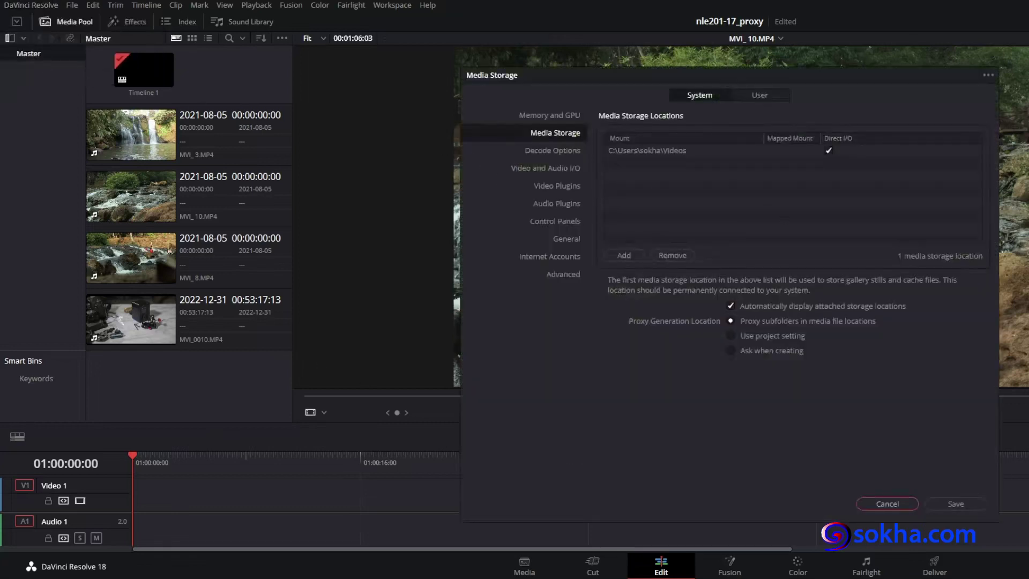
drag(538, 317, 618, 320)
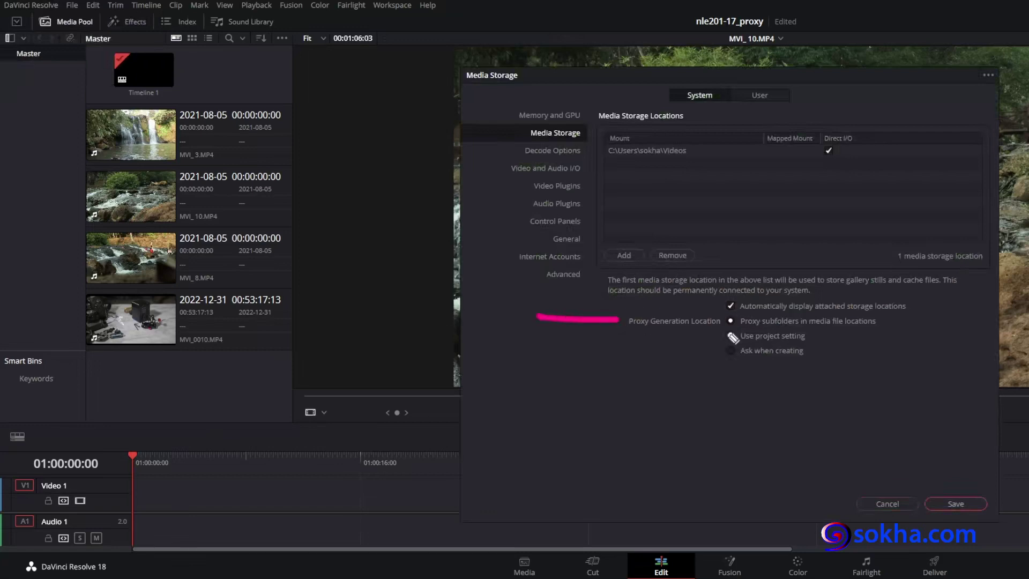
drag(738, 323, 792, 327)
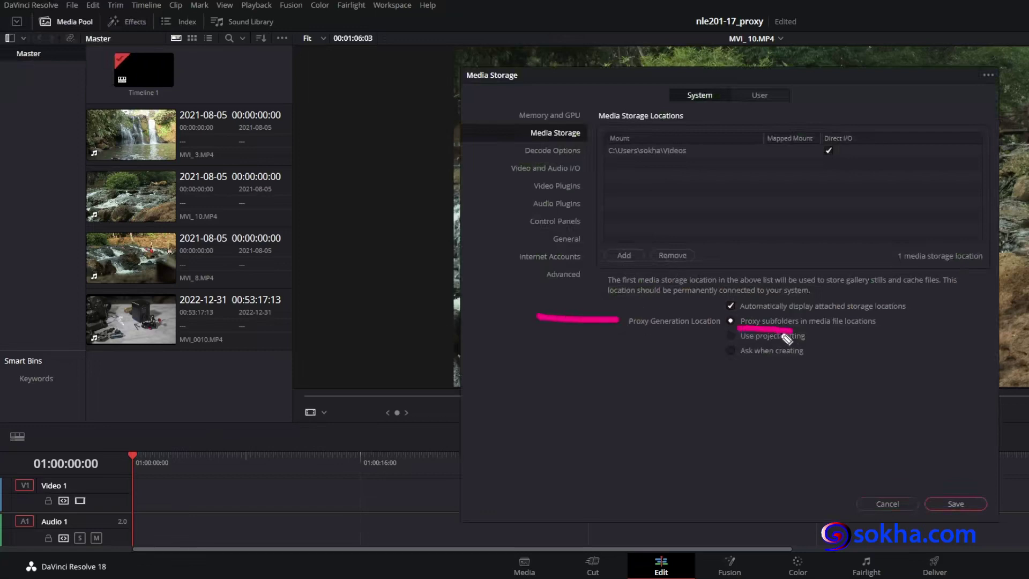
mouse_move(917, 426)
mouse_down()
mouse_move(964, 484)
mouse_move(940, 478)
mouse_move(994, 460)
mouse_up()
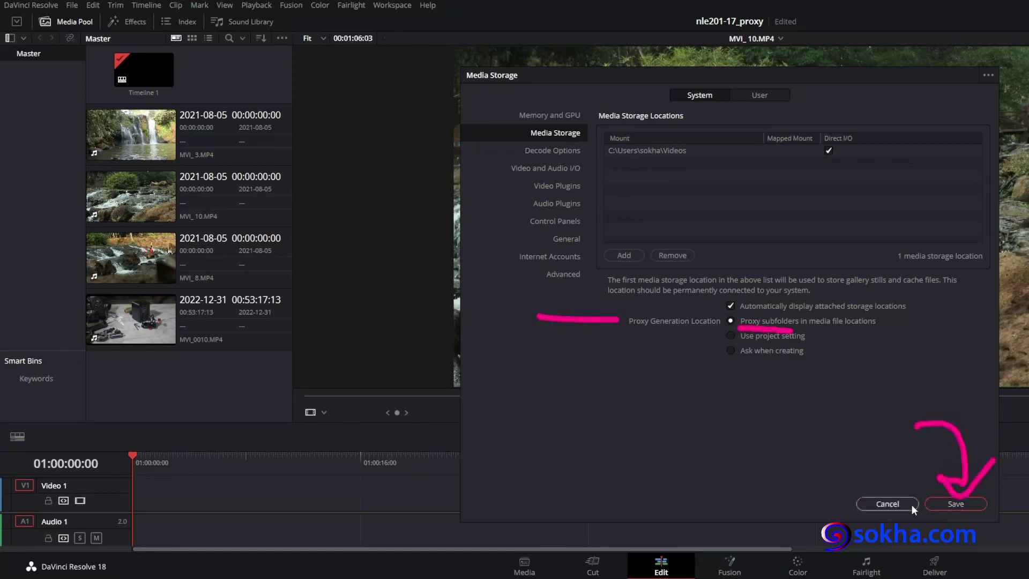
click(882, 504)
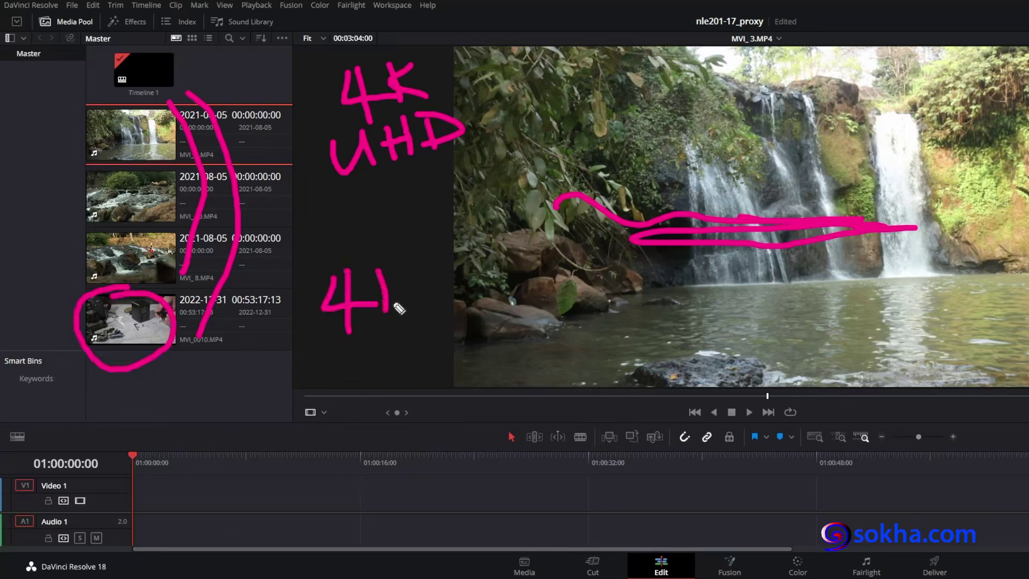
mouse_move(352, 366)
mouse_down()
mouse_move(413, 361)
mouse_move(437, 374)
mouse_move(455, 367)
mouse_move(452, 352)
mouse_move(472, 339)
mouse_up()
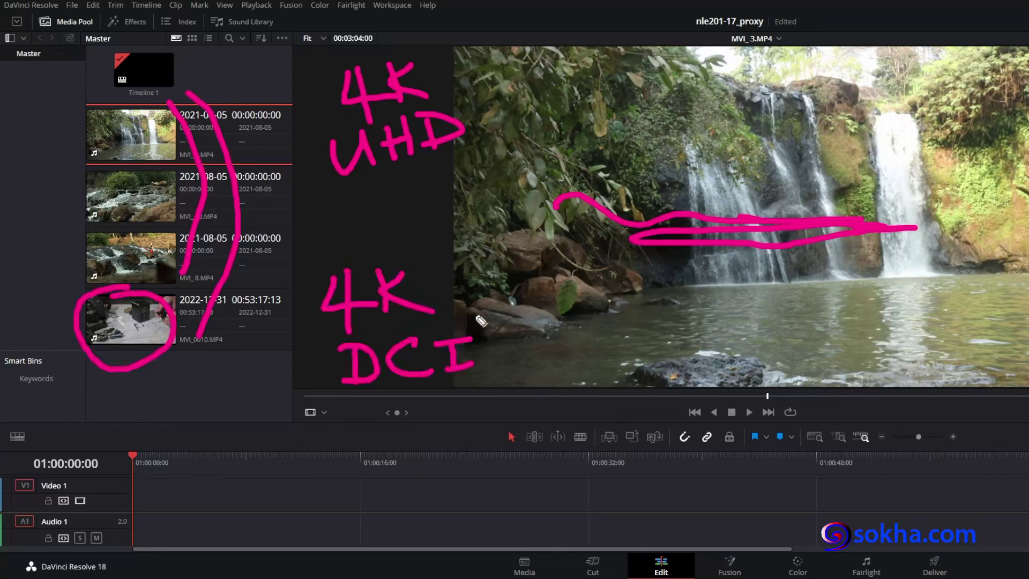
mouse_move(223, 110)
mouse_down()
mouse_move(271, 148)
mouse_move(258, 369)
mouse_up()
mouse_move(257, 67)
mouse_down()
mouse_move(322, 89)
mouse_move(305, 116)
mouse_up()
mouse_move(258, 369)
mouse_down()
mouse_move(314, 324)
mouse_move(301, 316)
mouse_up()
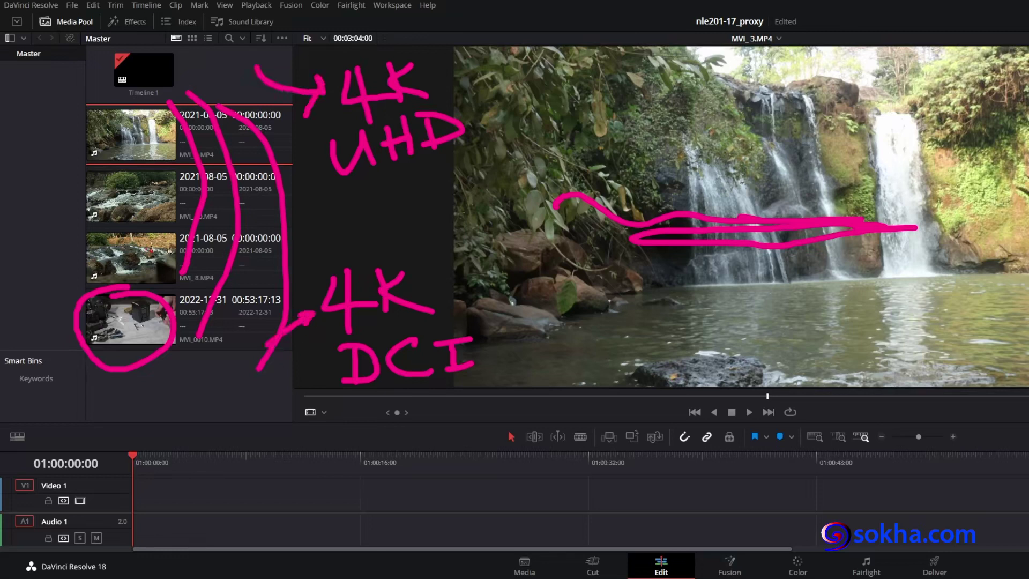
key(Escape)
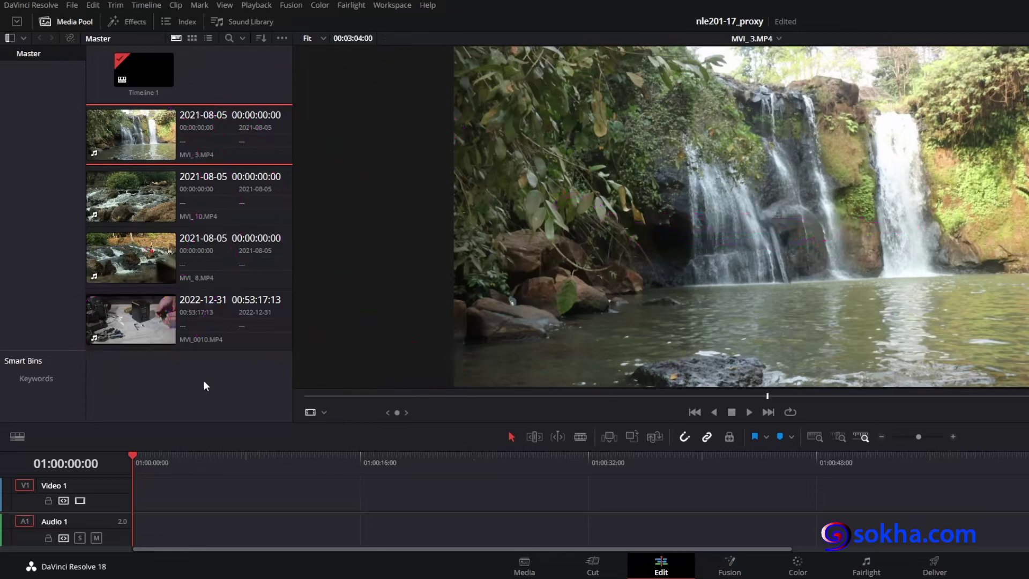
Step: Open the project settings, examine the timeline resolution under Timeline Format, and close them without saving
click(72, 6)
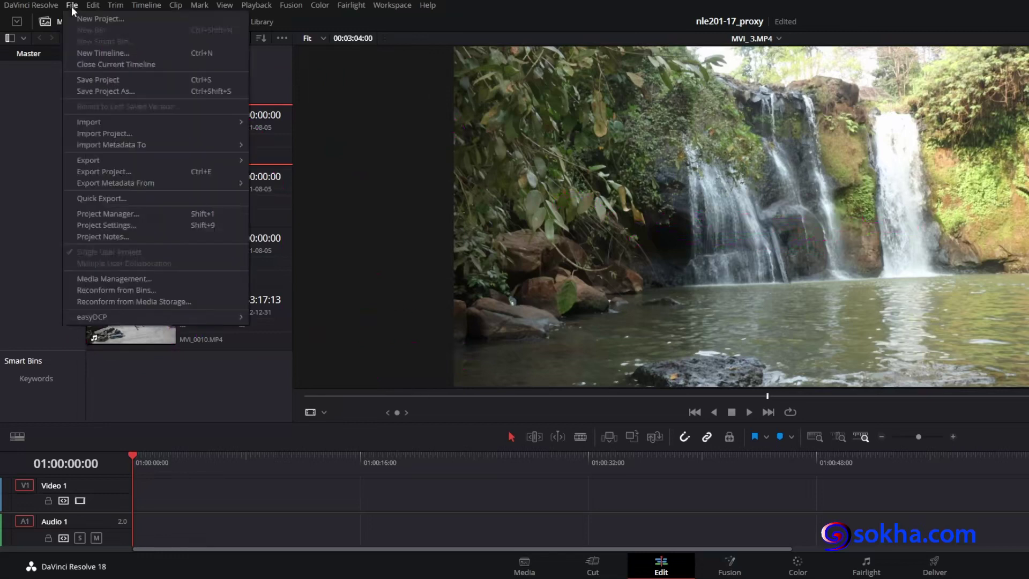
click(99, 225)
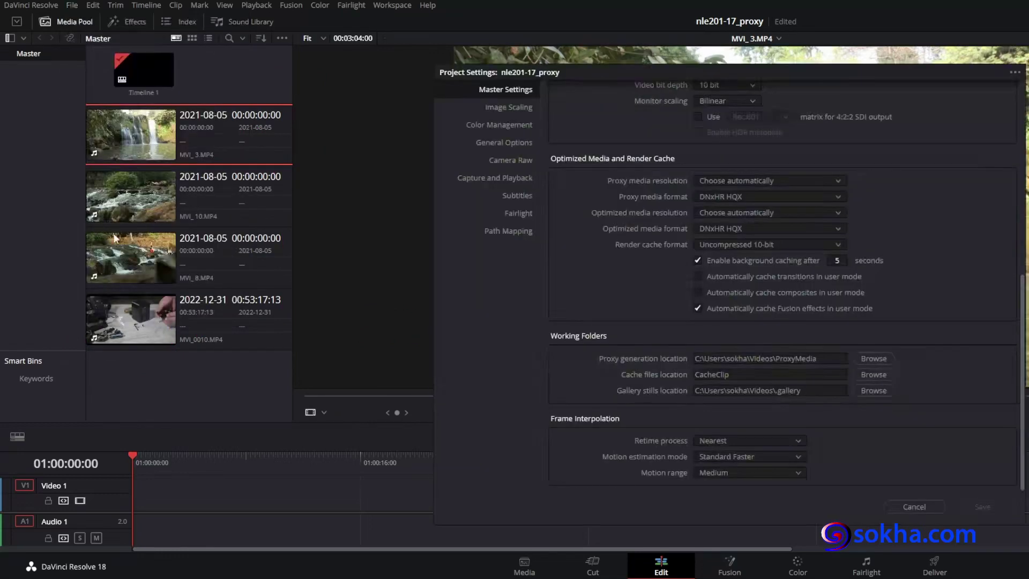
scroll(674, 296, up, 6)
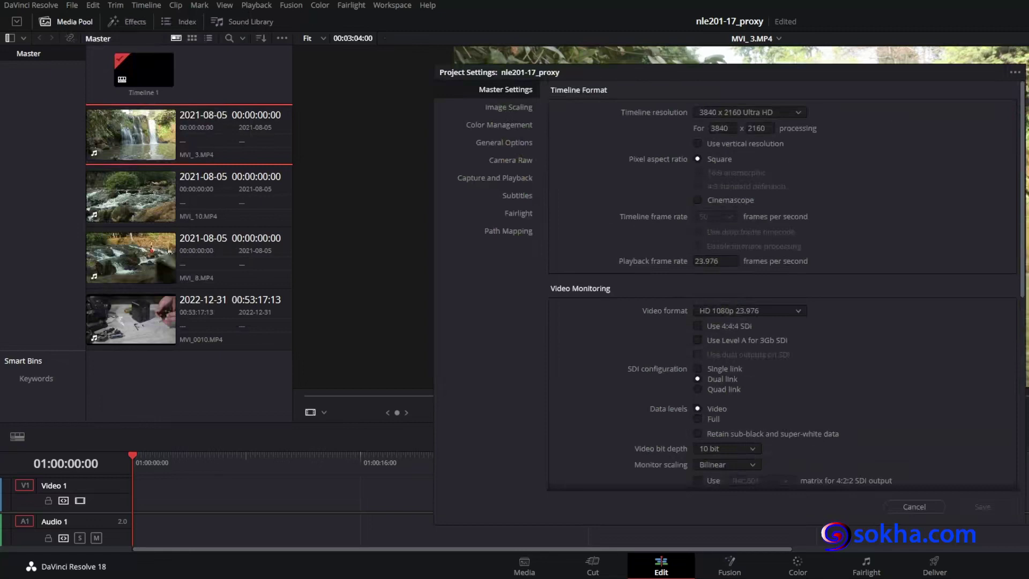
drag(812, 89, 598, 126)
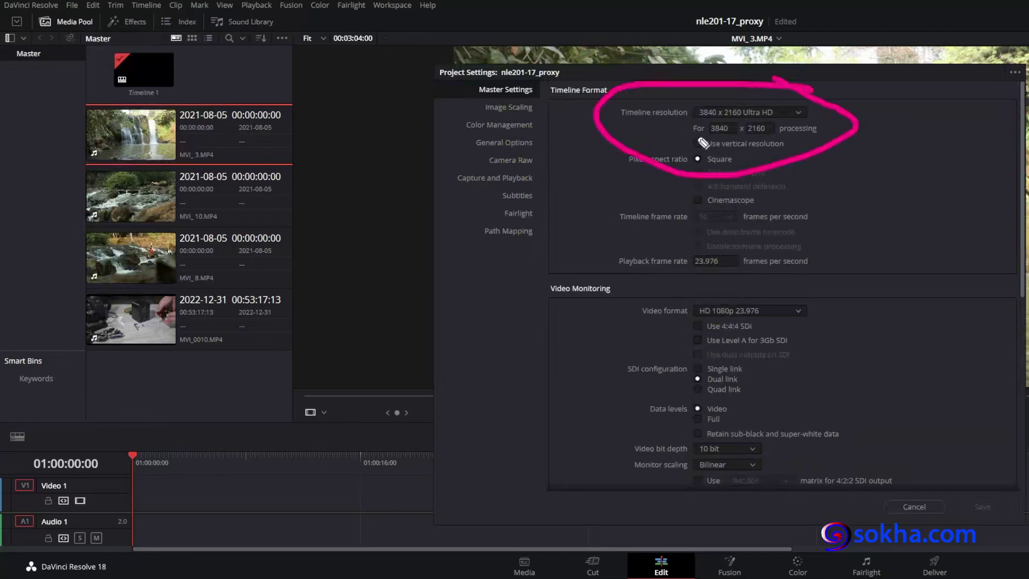
drag(467, 250, 514, 282)
drag(549, 224, 548, 272)
mouse_move(572, 212)
mouse_down()
mouse_move(577, 251)
mouse_move(577, 242)
mouse_move(601, 254)
mouse_move(590, 264)
mouse_up()
drag(523, 331, 510, 385)
drag(593, 319, 616, 354)
drag(634, 316, 641, 357)
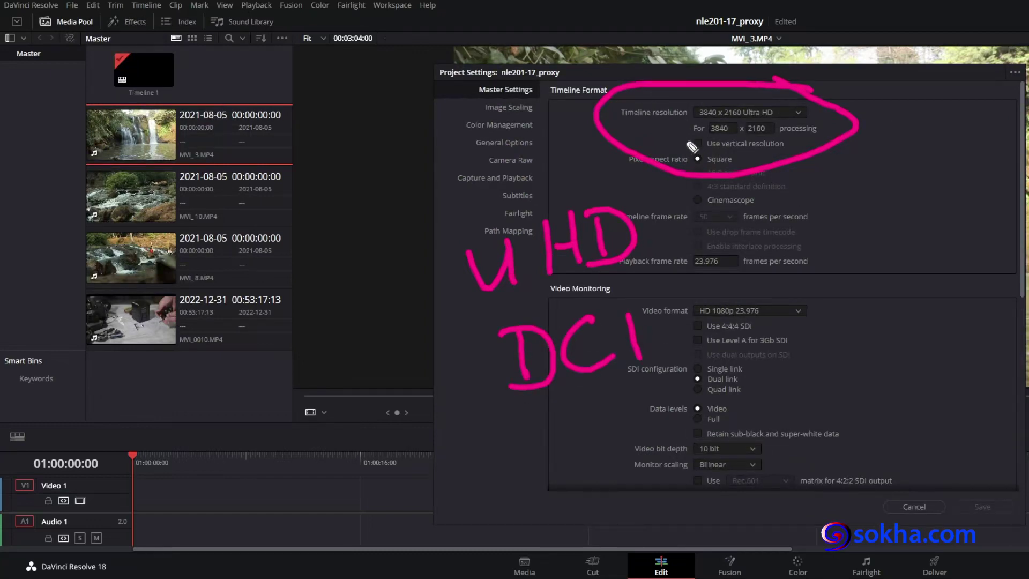
drag(346, 290, 455, 288)
mouse_move(437, 277)
mouse_down()
mouse_move(457, 287)
mouse_move(438, 324)
mouse_up()
mouse_move(372, 375)
mouse_down()
mouse_move(493, 370)
mouse_move(459, 392)
mouse_up()
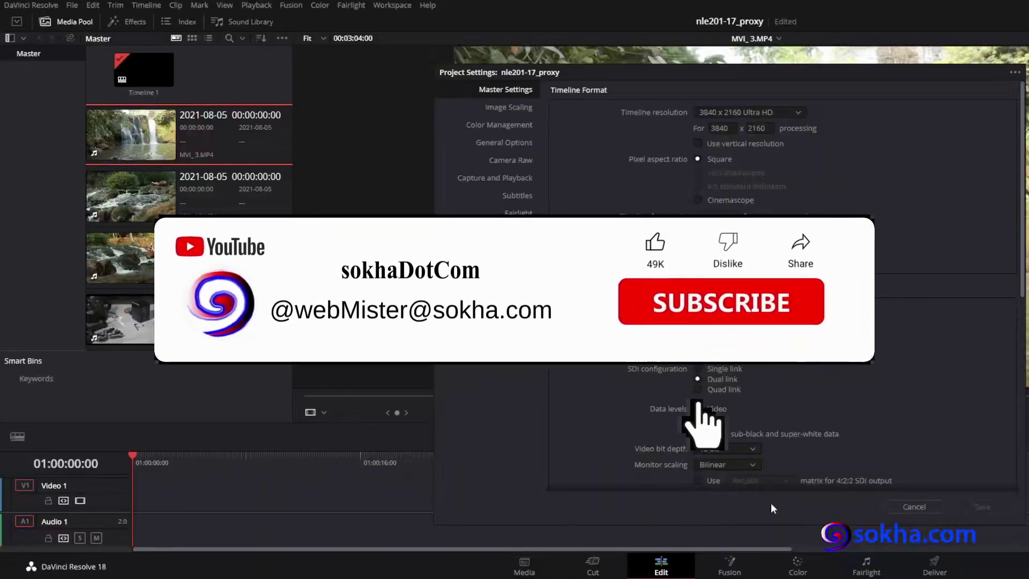
click(914, 507)
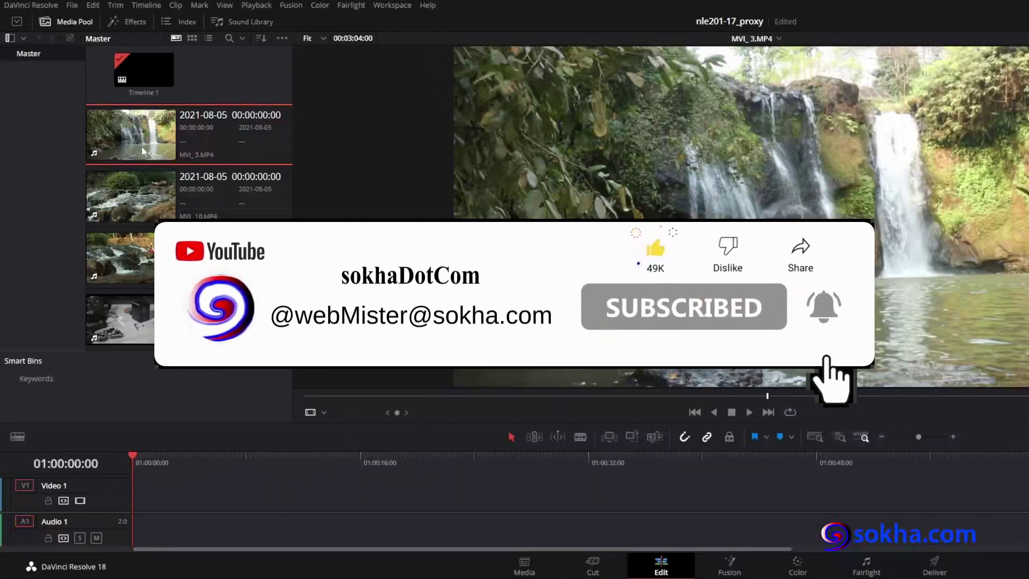
Step: Select the MVI_ 3.MP4 waterfall clip in the media pool and examine its proxy media commands without running any
click(131, 320)
click(142, 192)
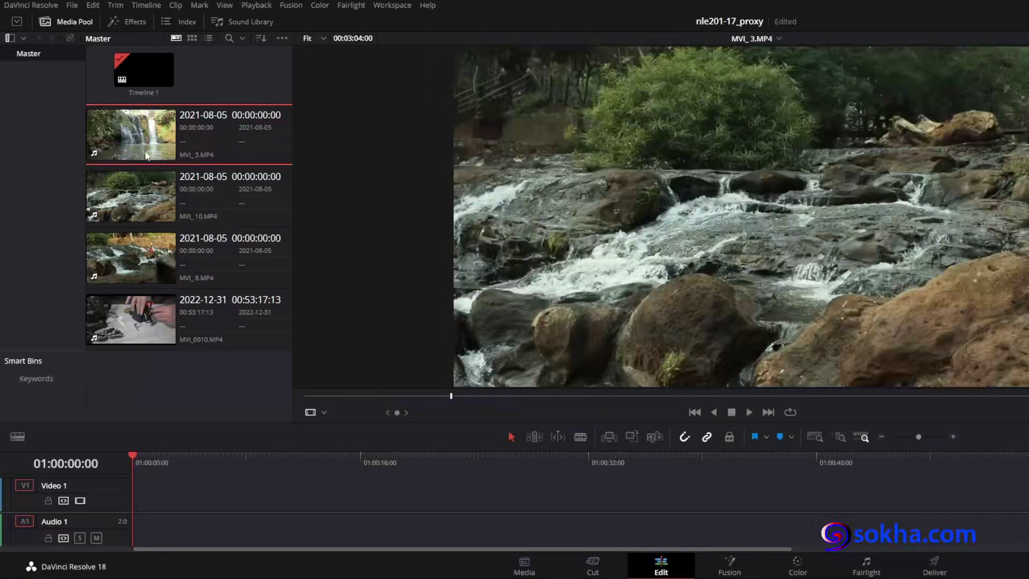
click(142, 143)
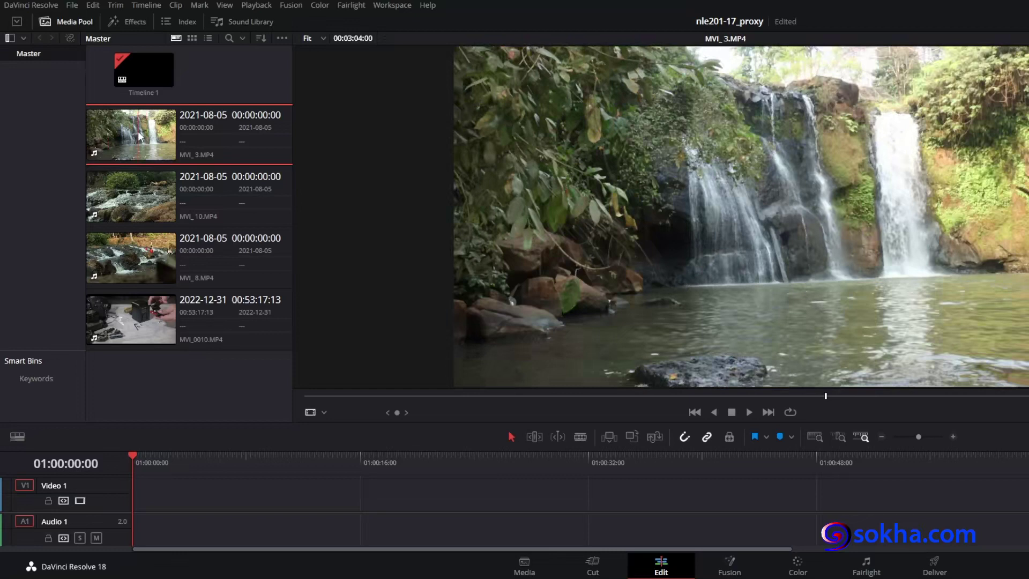
right_click(134, 131)
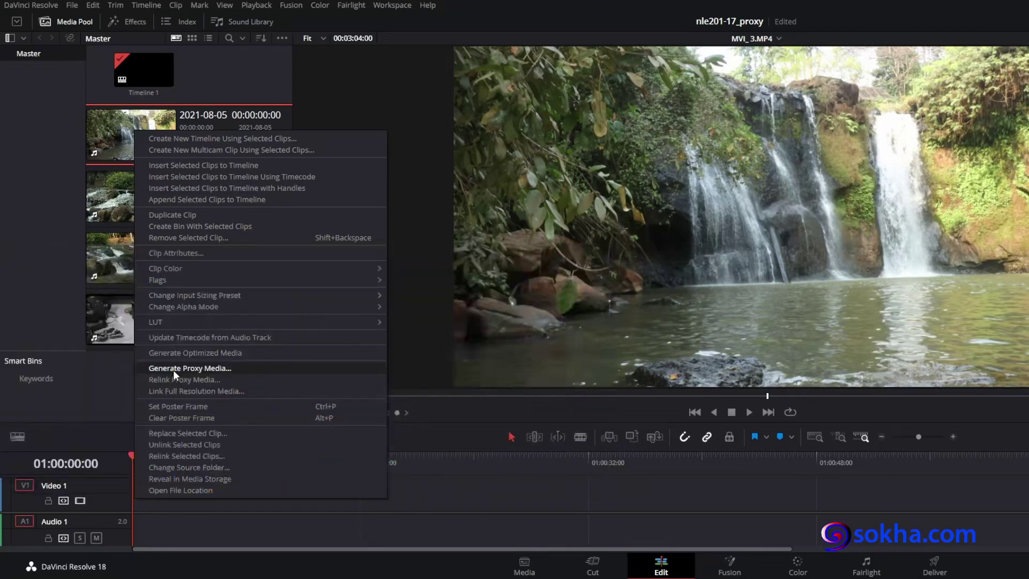
click(48, 147)
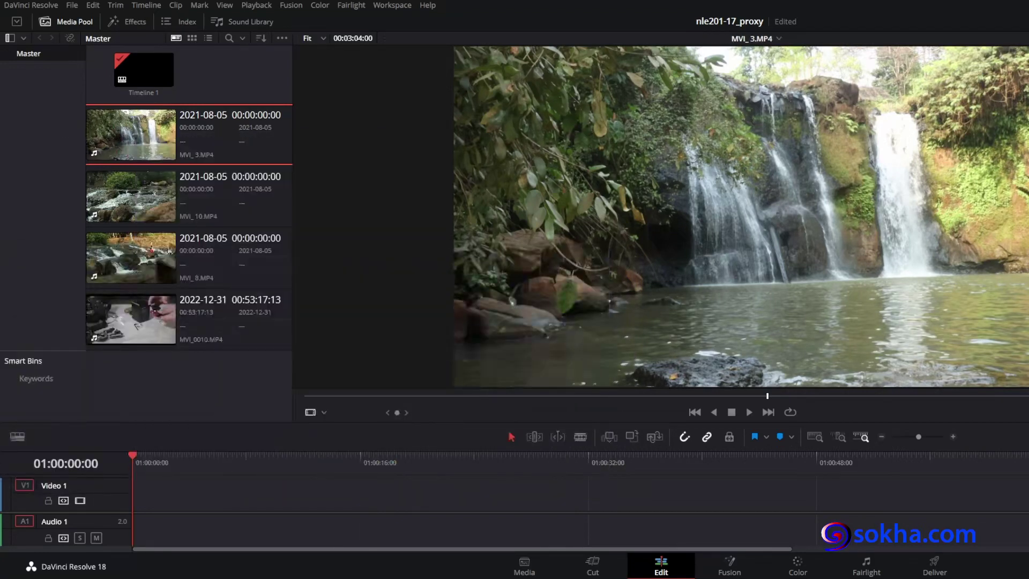
mouse_move(137, 106)
mouse_down()
mouse_move(121, 132)
mouse_move(177, 141)
mouse_up()
drag(145, 99, 142, 161)
mouse_move(174, 101)
mouse_down()
mouse_move(173, 158)
mouse_move(225, 127)
mouse_move(298, 128)
mouse_up()
mouse_move(273, 111)
mouse_down()
mouse_move(299, 127)
mouse_move(266, 149)
mouse_up()
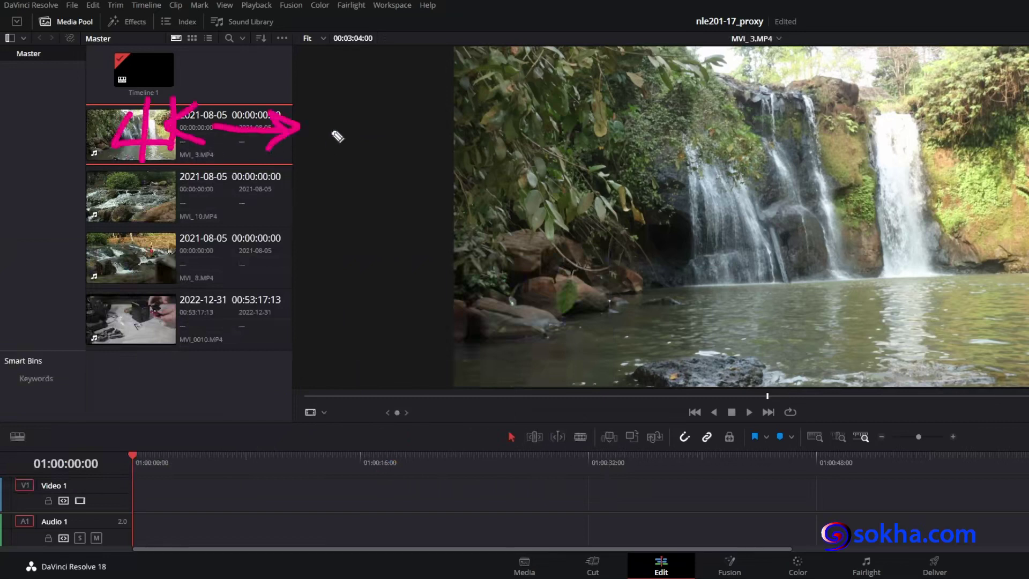
mouse_move(319, 116)
mouse_down()
mouse_move(348, 116)
mouse_move(358, 143)
mouse_up()
drag(364, 100, 364, 142)
mouse_move(394, 96)
mouse_down()
mouse_move(368, 127)
mouse_move(399, 141)
mouse_up()
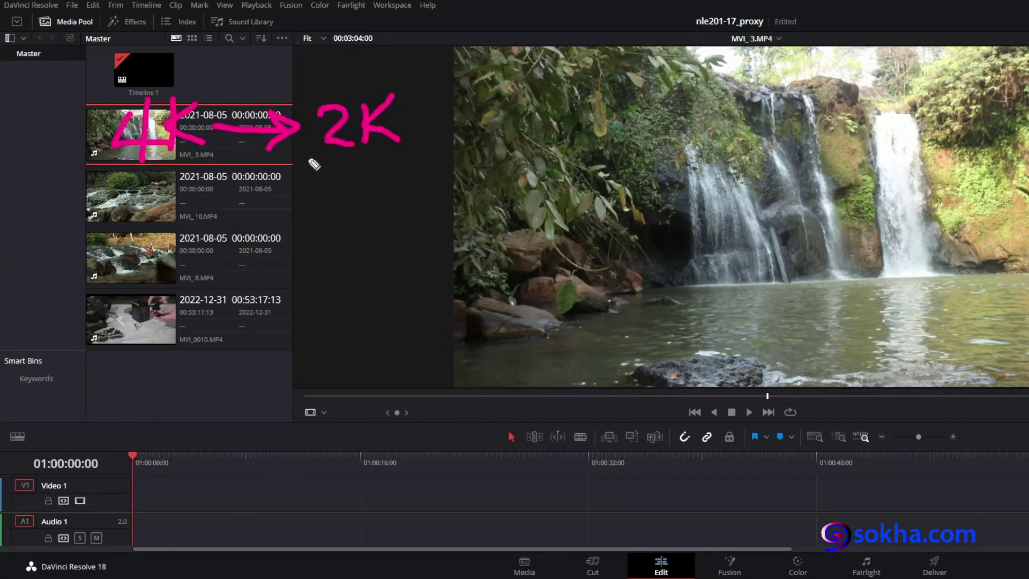
mouse_move(191, 490)
mouse_down()
mouse_move(300, 508)
mouse_move(570, 517)
mouse_up()
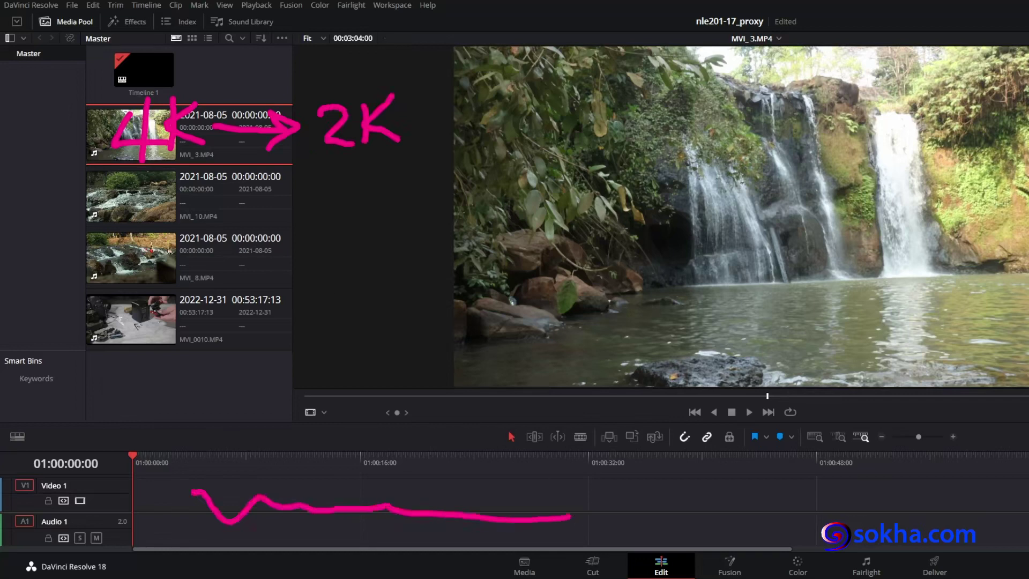
key(e)
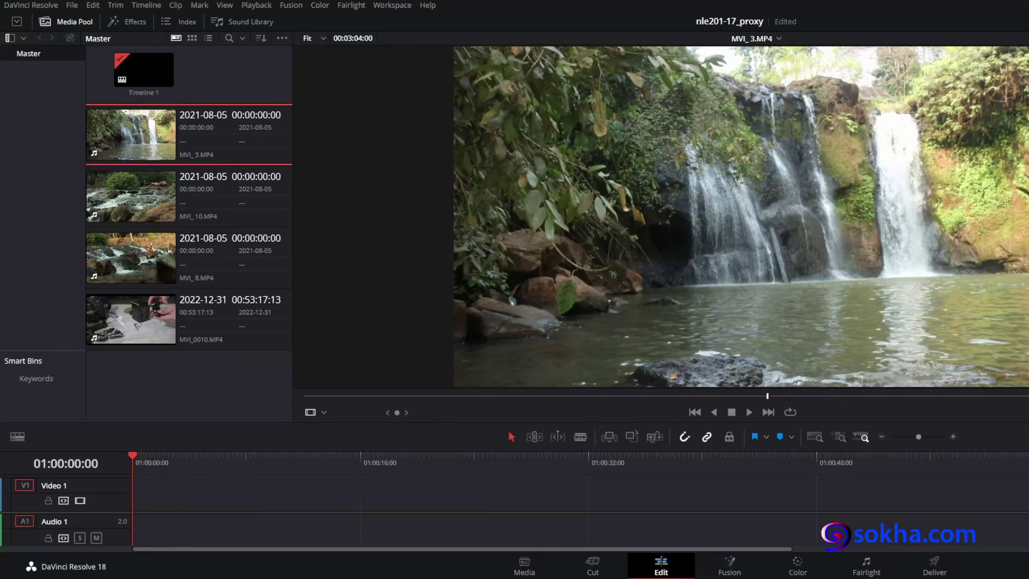
drag(220, 134, 226, 375)
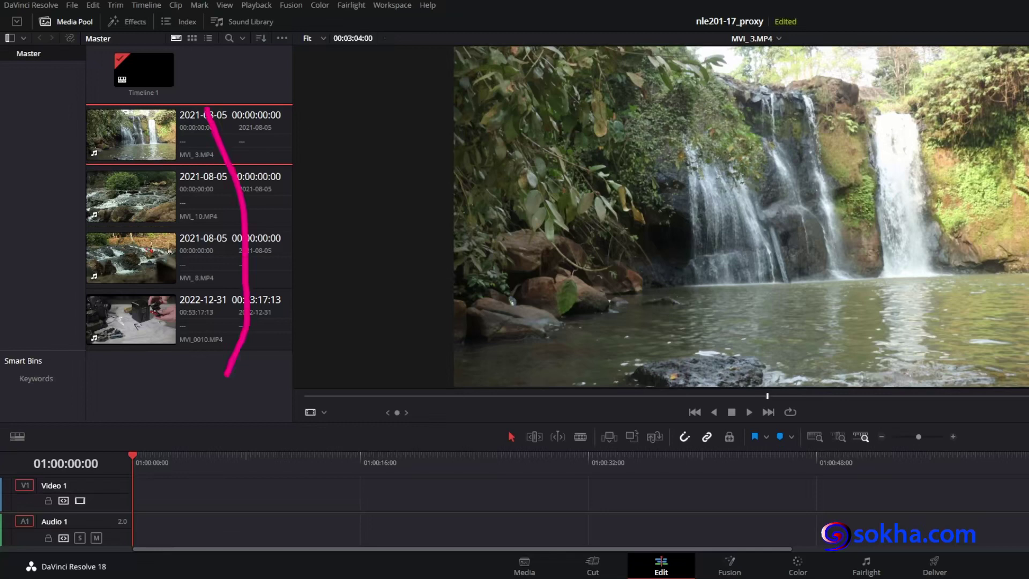
key(e)
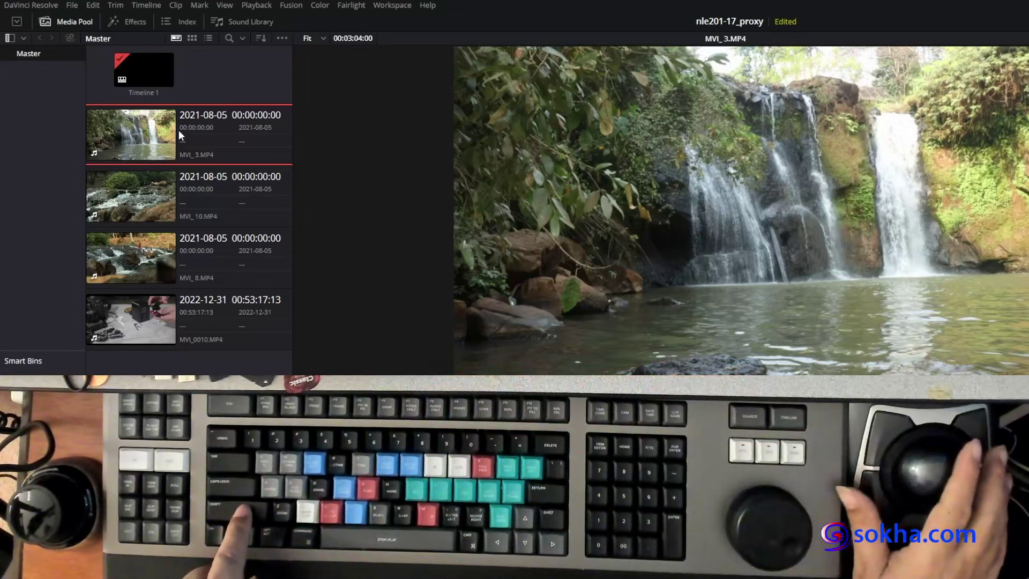
Step: Extend the media pool selection from MVI_ 3.MP4 through MVI_0010.MP4 to include all four video clips
shift+click(140, 322)
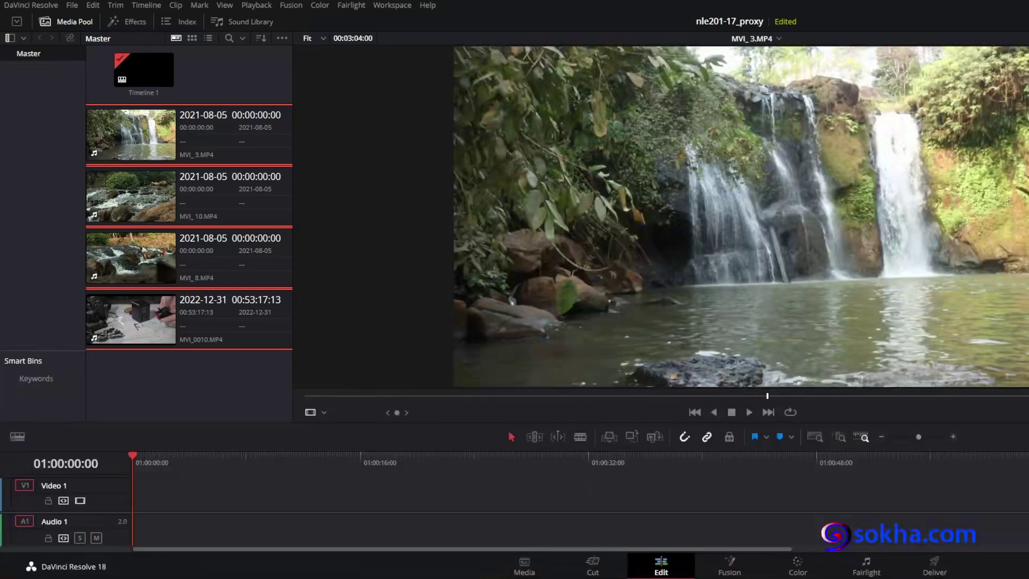
mouse_move(237, 92)
mouse_down()
mouse_move(251, 102)
mouse_move(249, 324)
mouse_move(229, 358)
mouse_up()
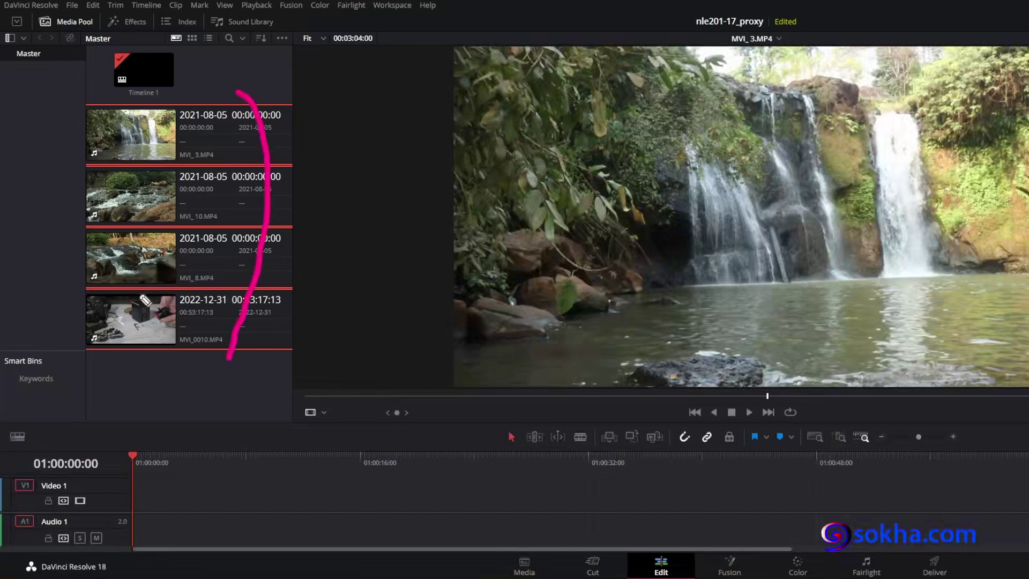
drag(131, 295, 190, 298)
drag(165, 236, 222, 241)
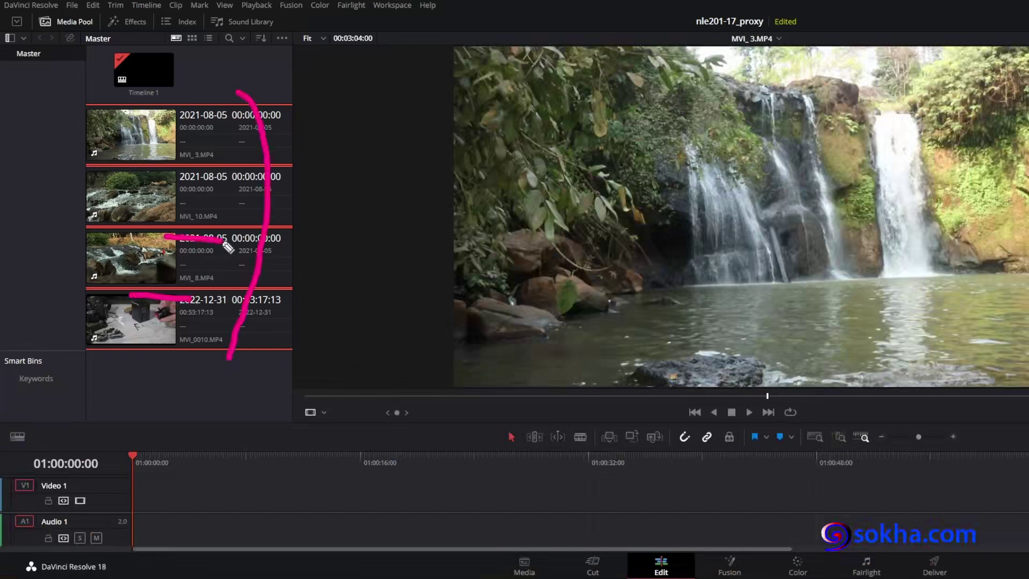
mouse_move(210, 94)
mouse_down()
mouse_move(229, 127)
mouse_move(242, 296)
mouse_move(221, 366)
mouse_move(250, 144)
mouse_move(245, 113)
mouse_move(243, 311)
mouse_move(217, 369)
mouse_up()
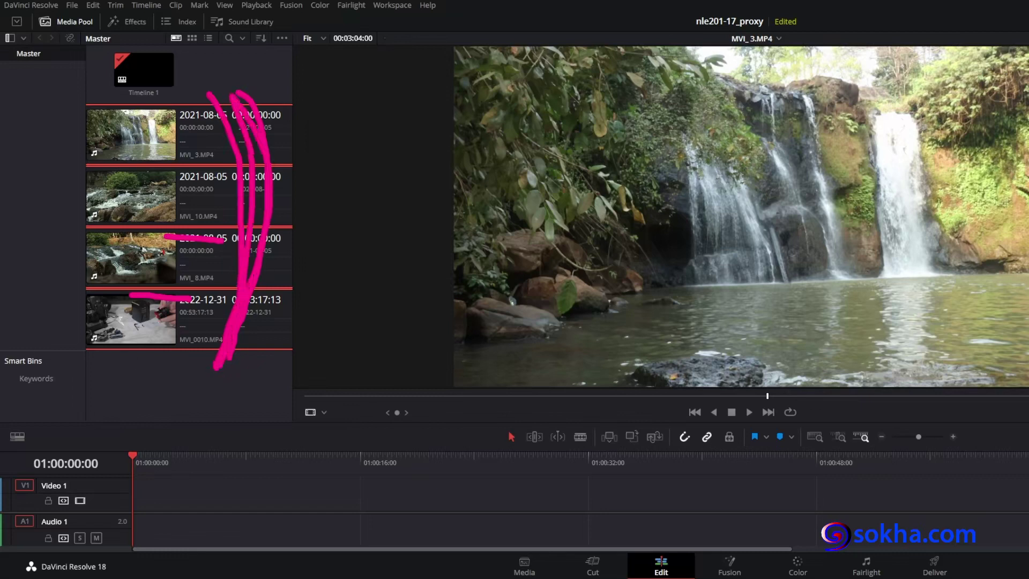
key(Escape)
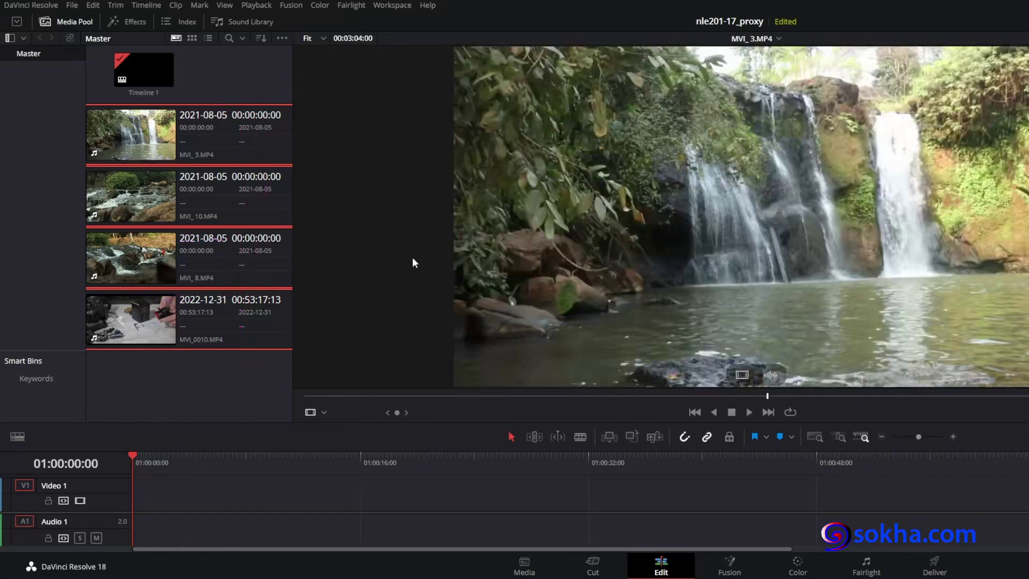
Step: Generate proxy media for only the MVI_0010.MP4 clip in the media pool
right_click(149, 193)
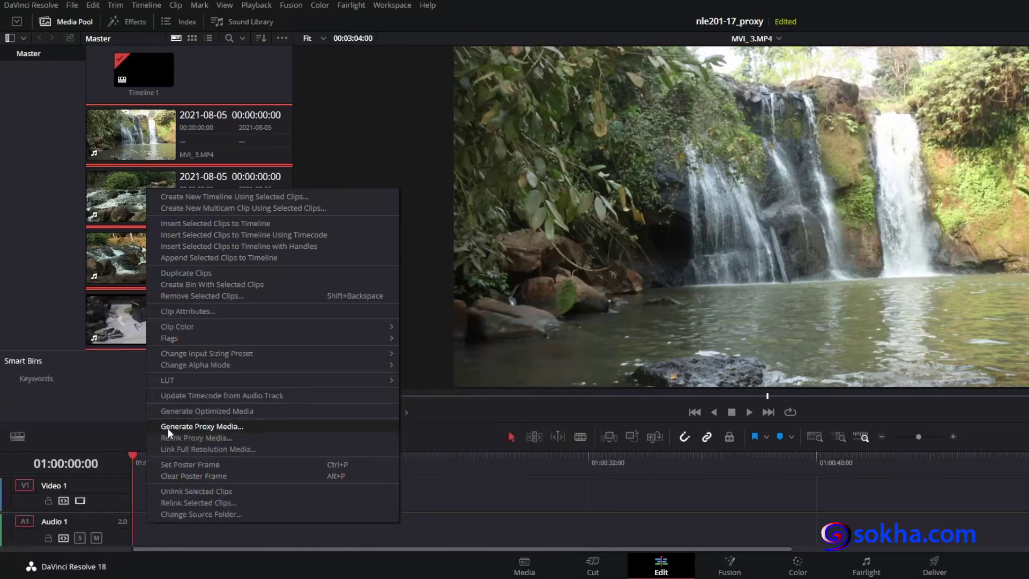
click(168, 429)
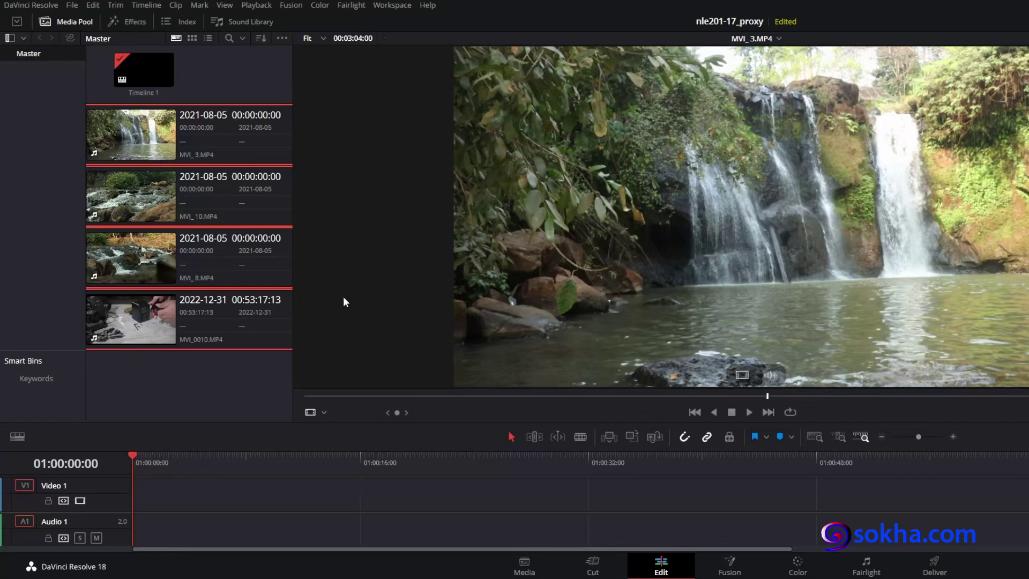
click(147, 322)
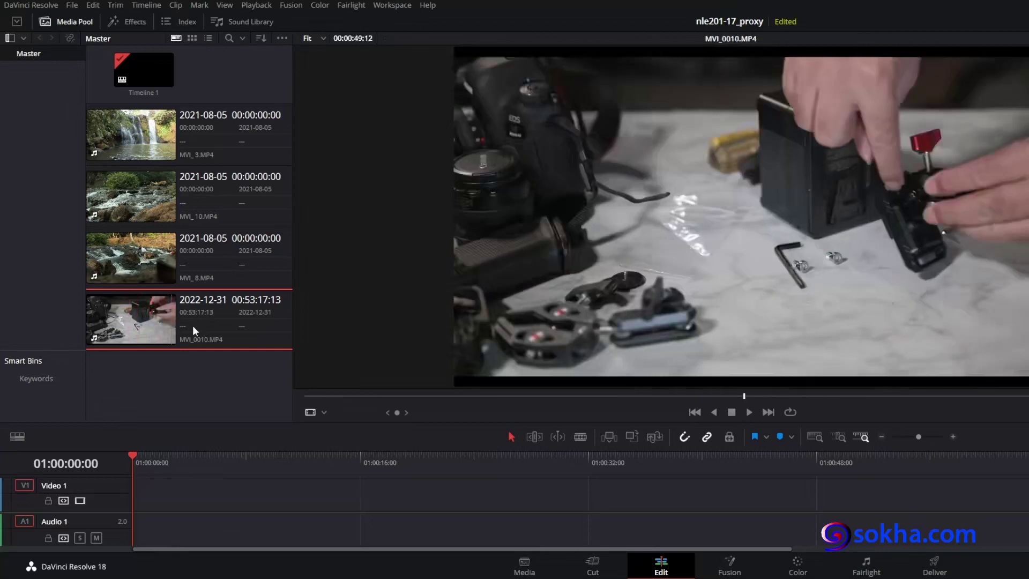
right_click(140, 315)
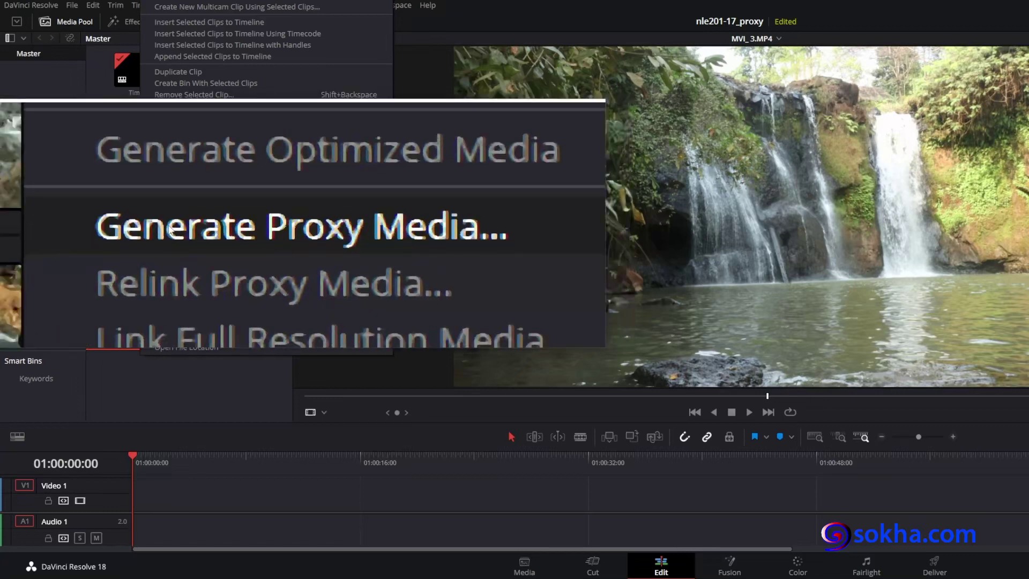
click(169, 226)
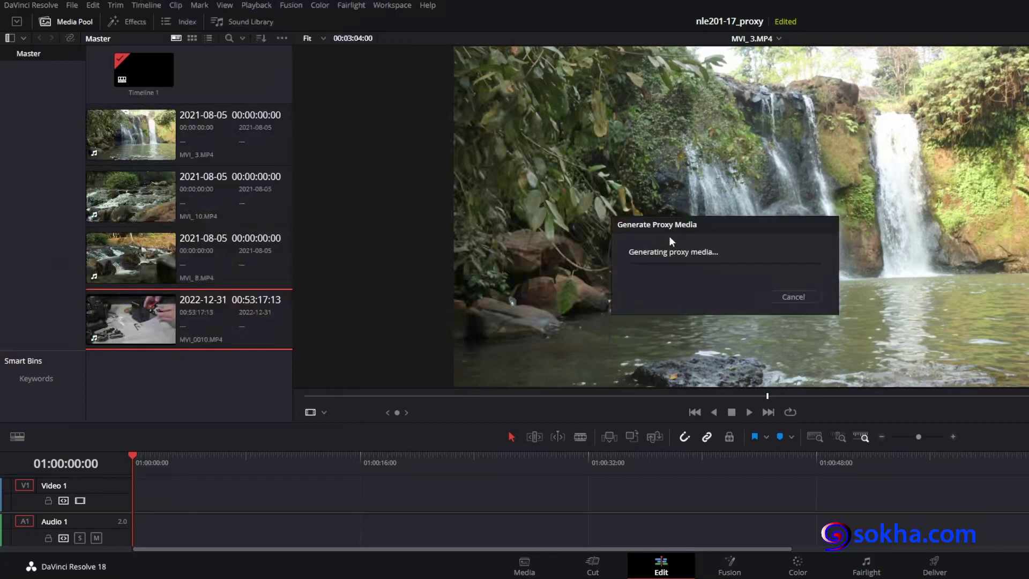
drag(691, 225, 634, 217)
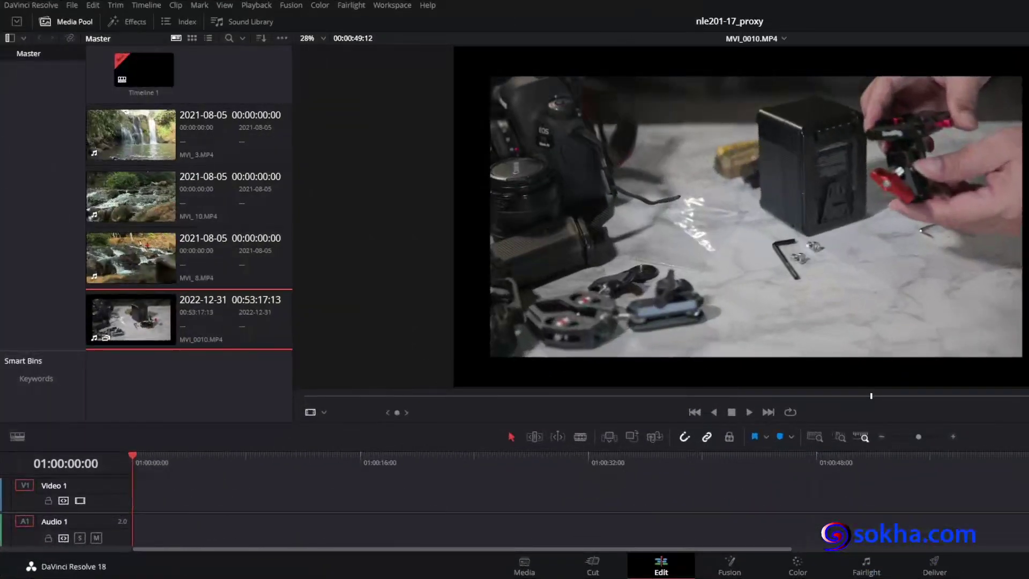
mouse_move(120, 319)
mouse_down()
mouse_move(81, 322)
mouse_move(86, 355)
mouse_move(122, 325)
mouse_up()
drag(128, 370, 164, 462)
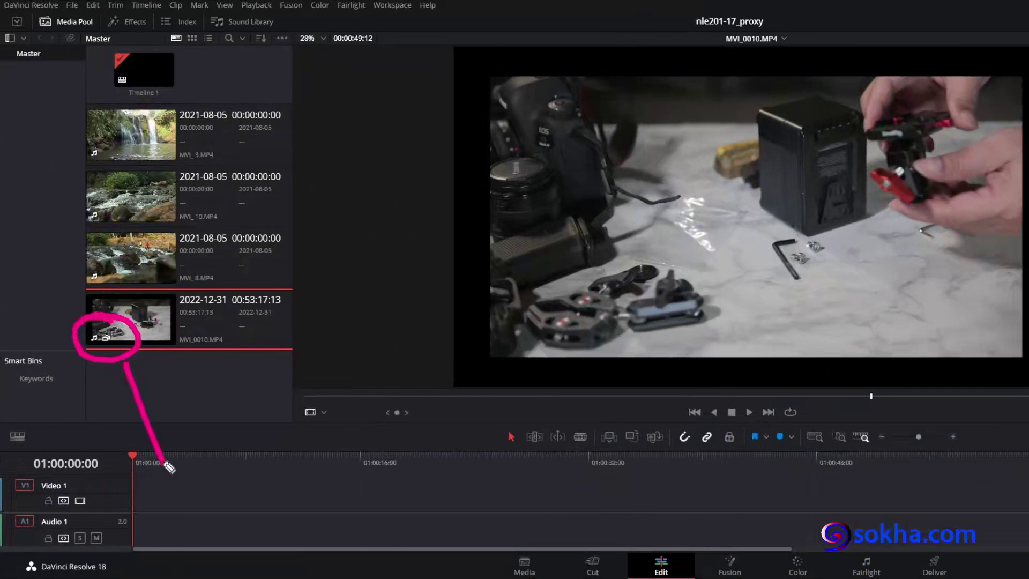
mouse_move(109, 393)
mouse_down()
mouse_move(121, 372)
mouse_move(158, 368)
mouse_up()
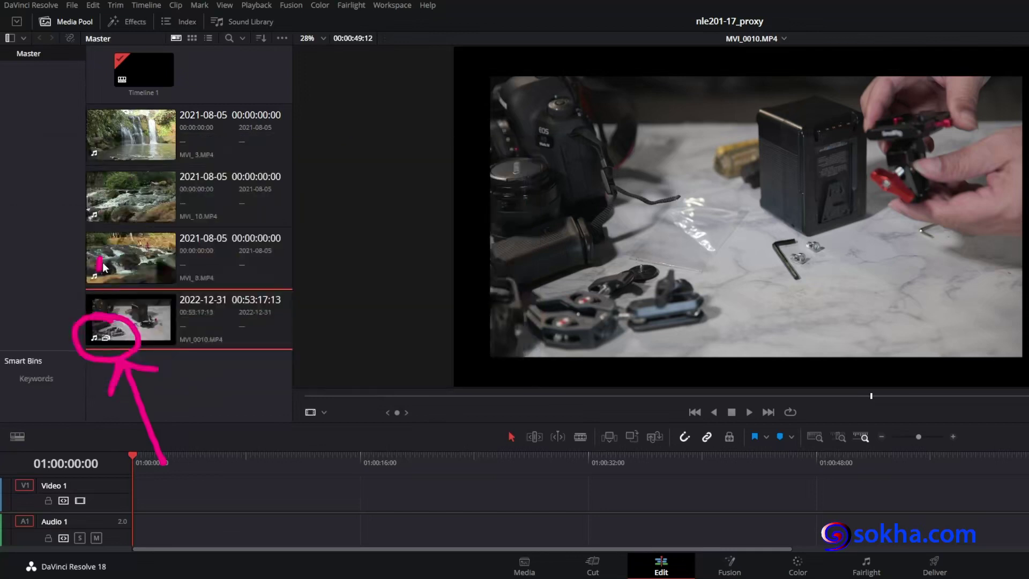
key(shift+z)
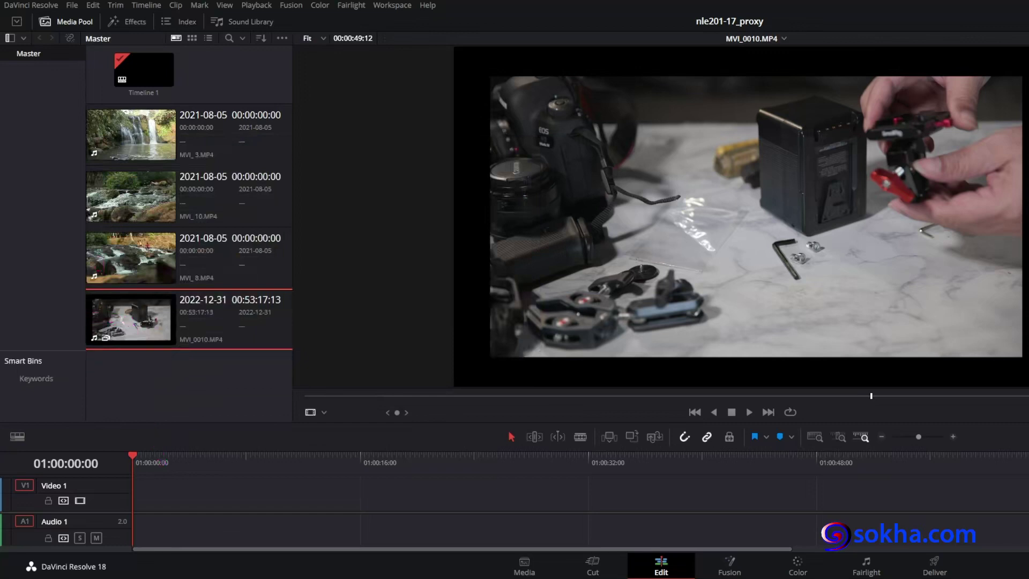
click(124, 310)
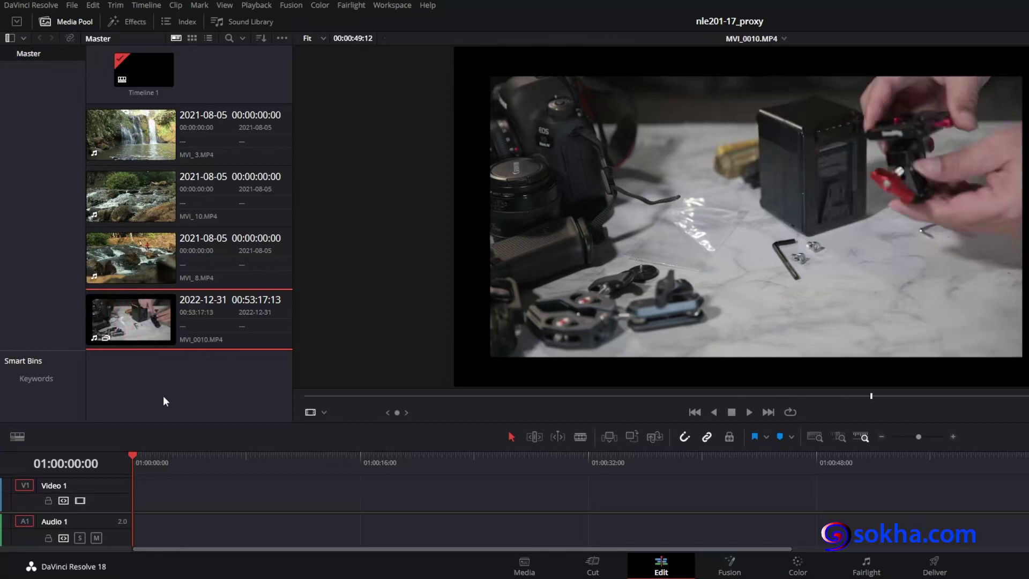
drag(678, 119, 668, 292)
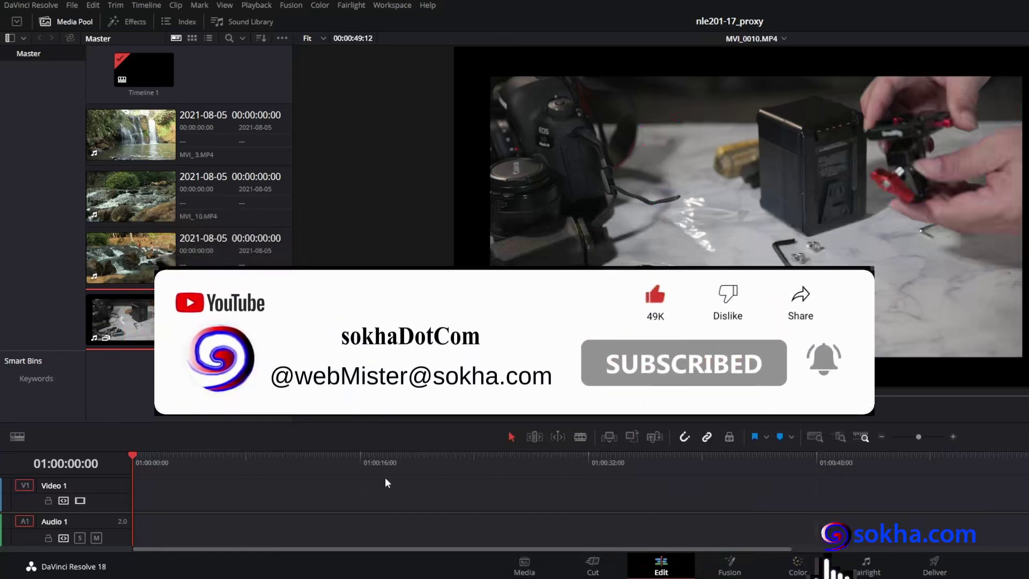
Step: Open the Media Storage preferences, review the Proxy Generation Location options, and close them without saving
click(31, 5)
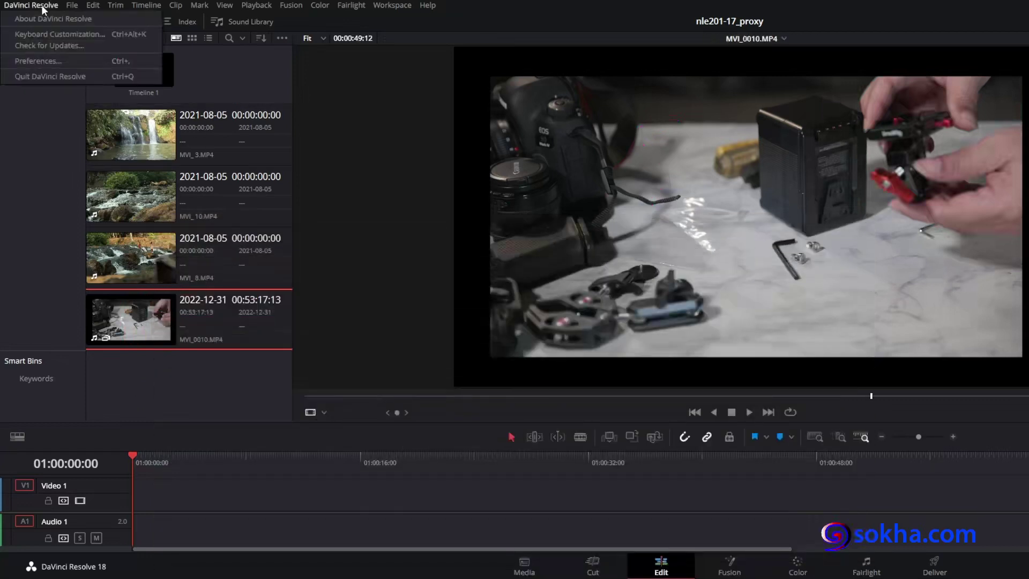
click(48, 61)
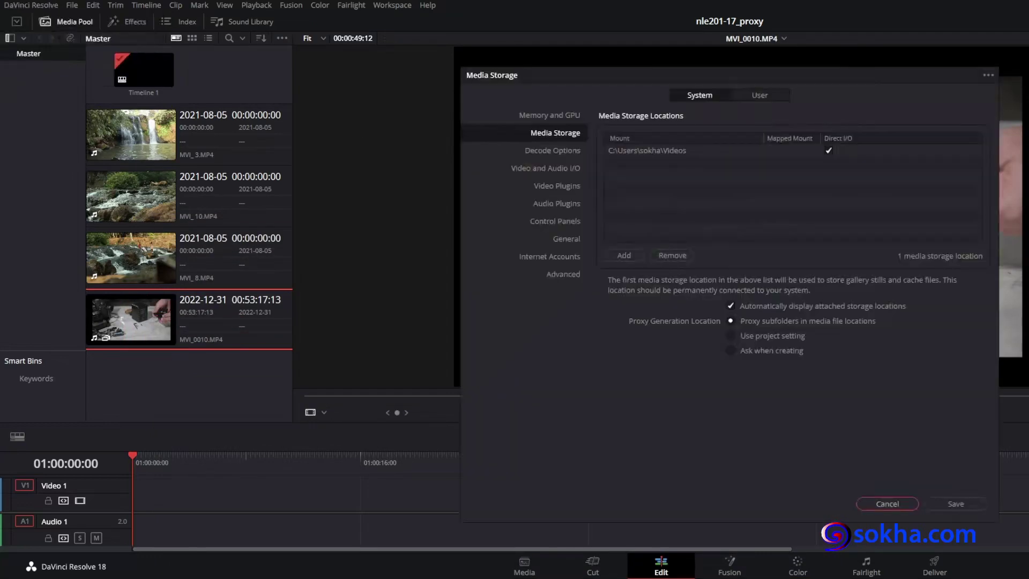
drag(734, 330, 805, 331)
drag(497, 324, 620, 323)
mouse_move(606, 311)
mouse_down()
mouse_move(620, 325)
mouse_move(603, 348)
mouse_up()
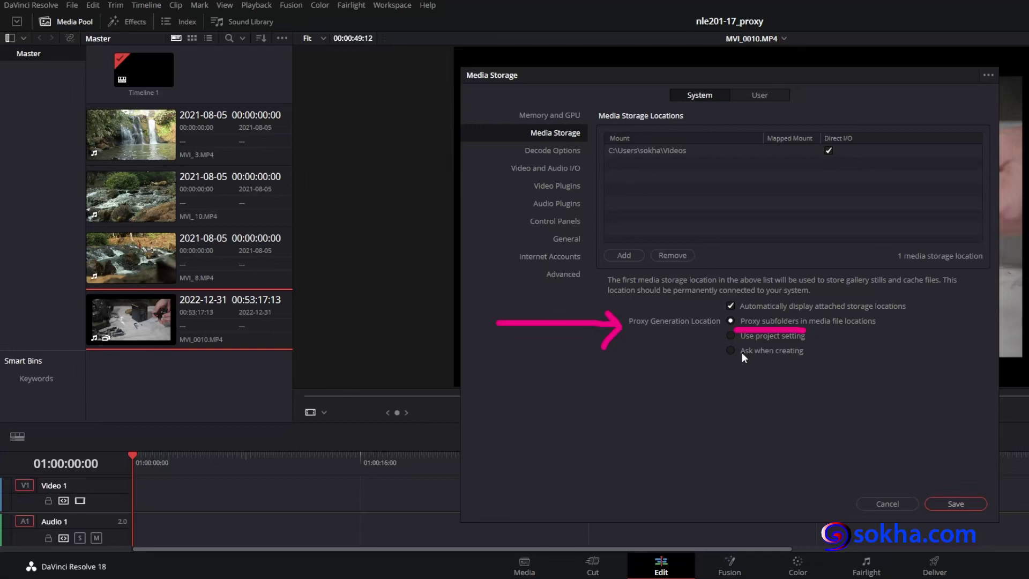
click(886, 503)
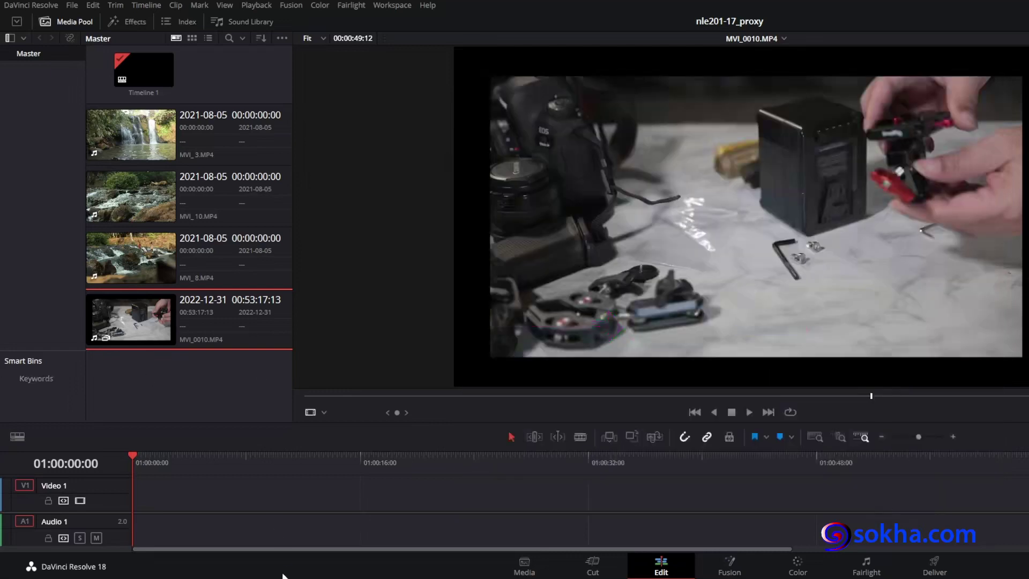
Step: Switch to File Explorer, browse from toys through atomic clock to the 104_1231 folder, and check the original MVI_0010.MP4's file size
drag(732, 7, 494, 46)
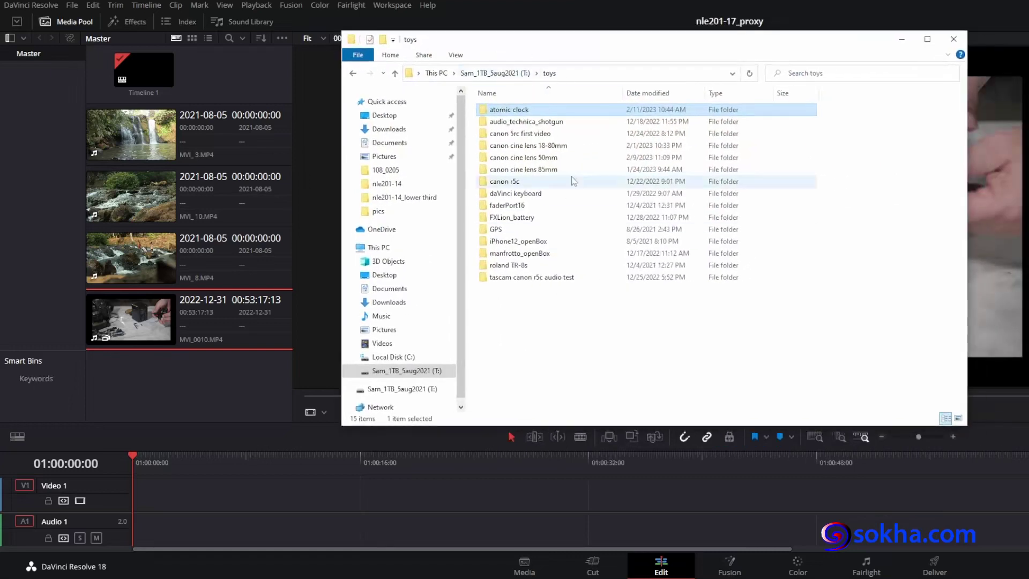
double_click(507, 109)
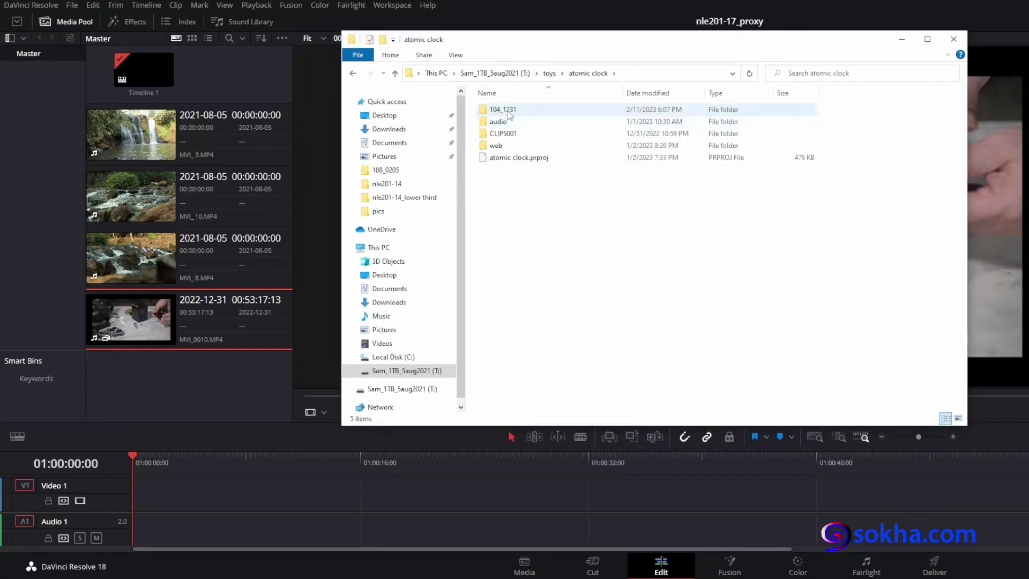
double_click(509, 111)
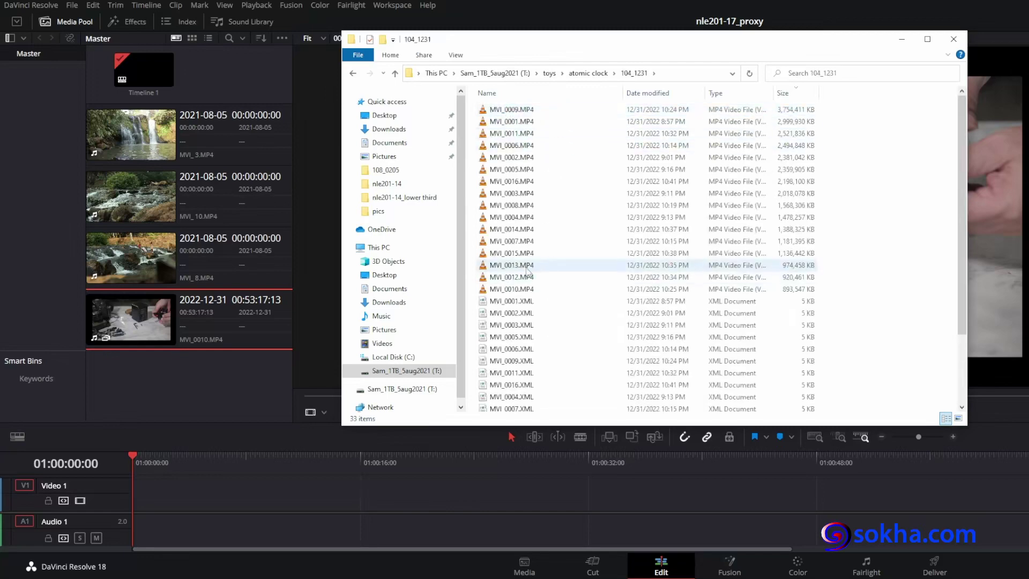
click(527, 289)
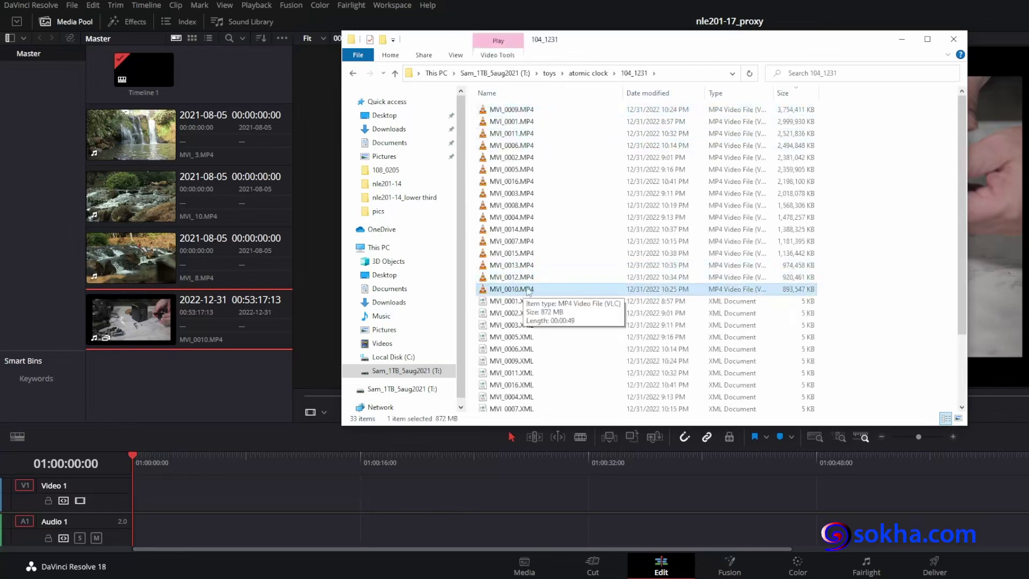
Step: Open the Proxy subfolder inside 104_1231 and check the file size of the generated MVI_0010.mov
scroll(524, 292, down, 3)
click(494, 407)
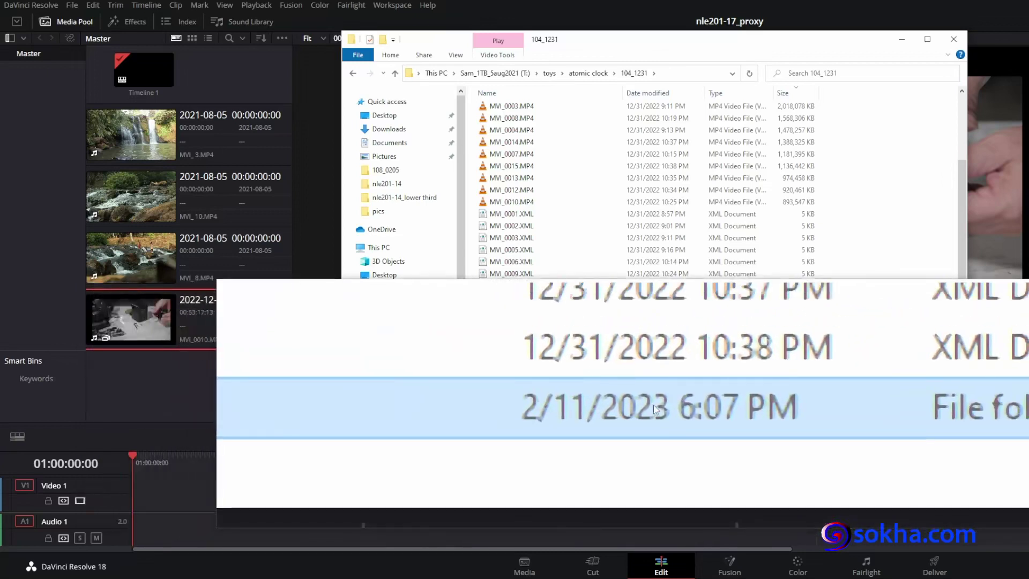
double_click(498, 406)
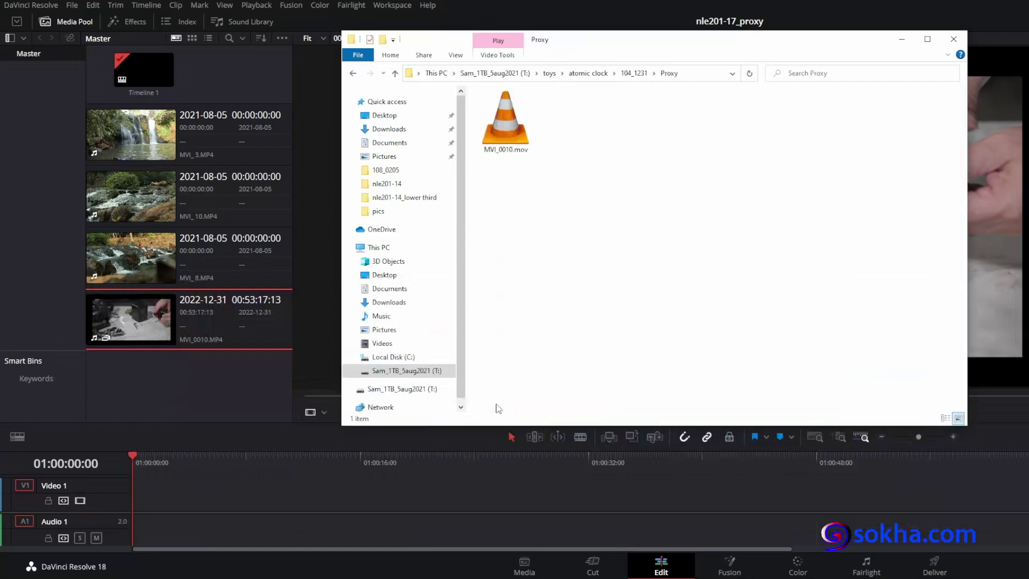
click(505, 125)
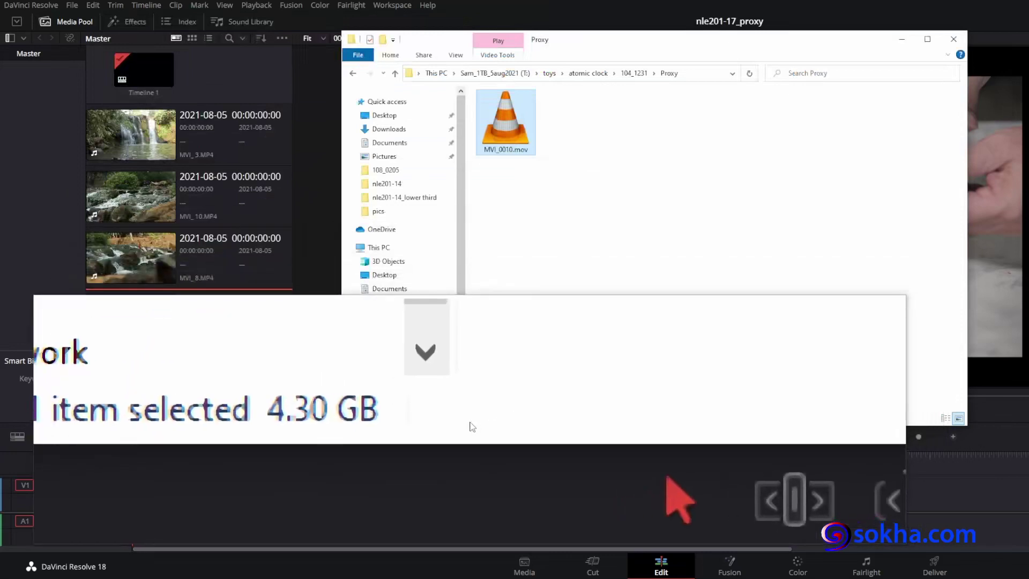
Step: Compare the original MVI_0010.MP4's size with MVI_0010.mov's in the Proxy folder's Details view, and minimize File Explorer
click(634, 74)
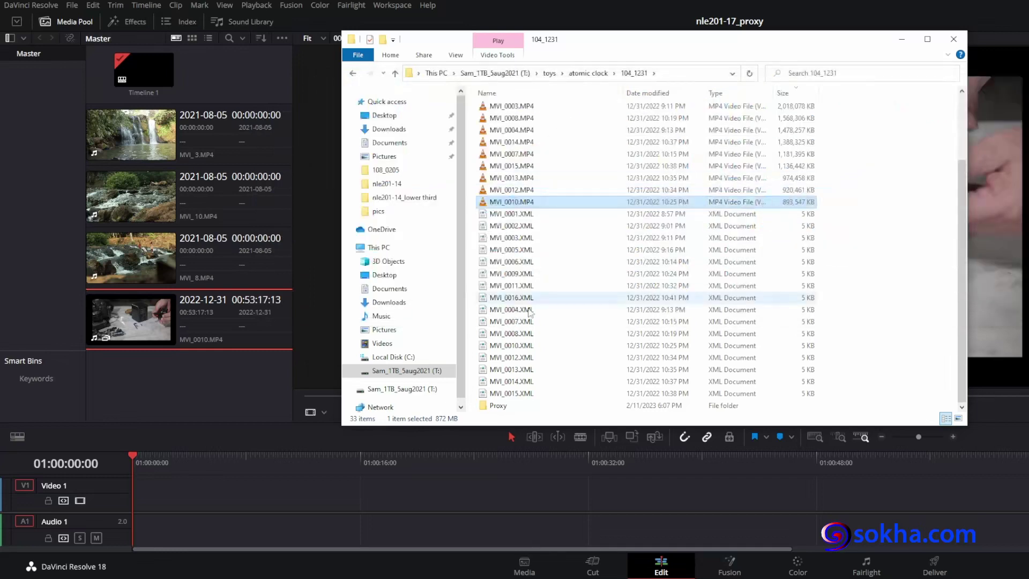
double_click(497, 406)
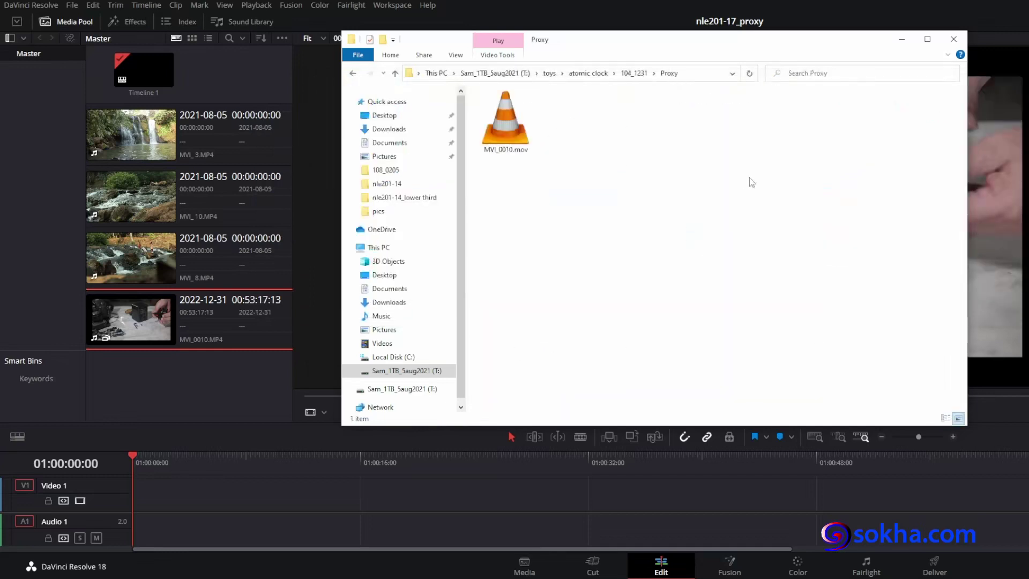
click(456, 55)
click(591, 97)
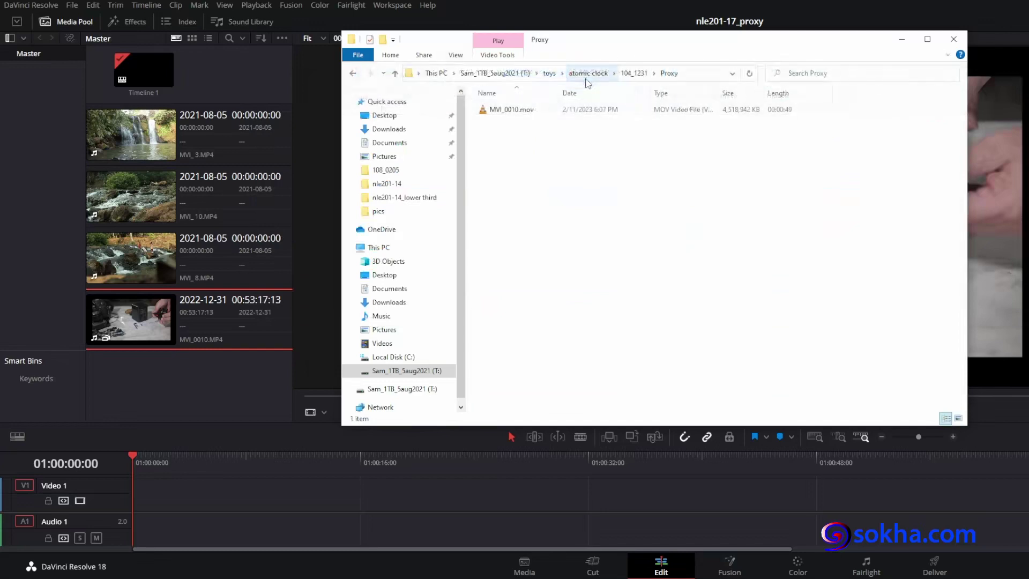
click(733, 109)
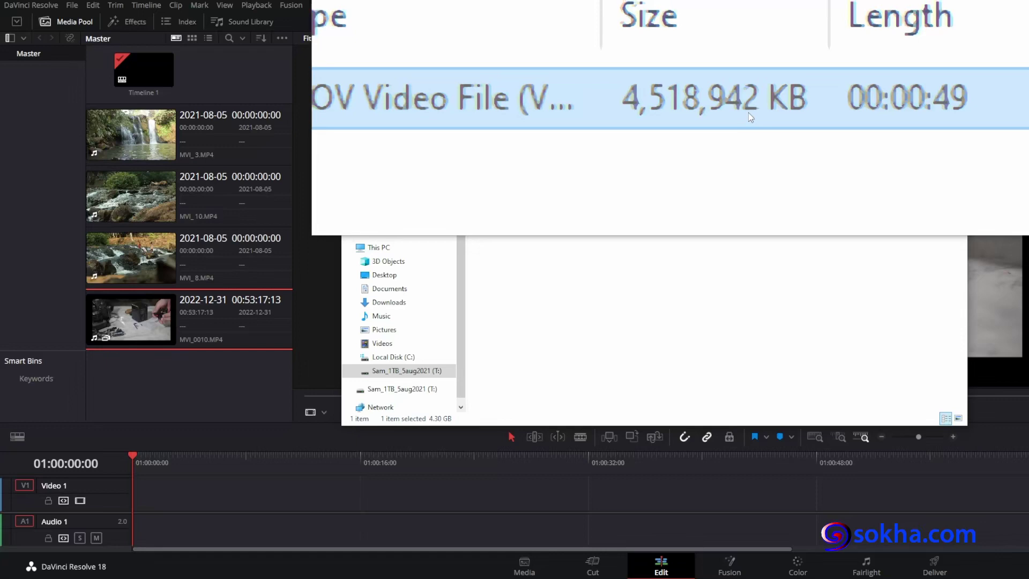
click(903, 40)
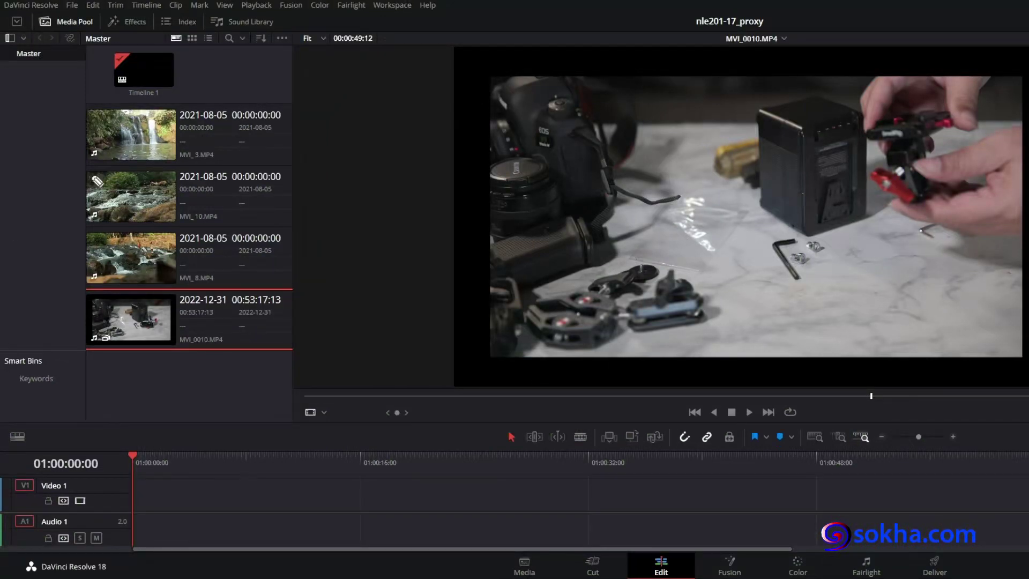
Step: Place MVI_0010.MP4 at the start of Video 1 and trim its end to a duration of about 00:00:03:21
mouse_move(196, 105)
mouse_down()
mouse_move(243, 112)
mouse_move(242, 268)
mouse_move(210, 267)
mouse_up()
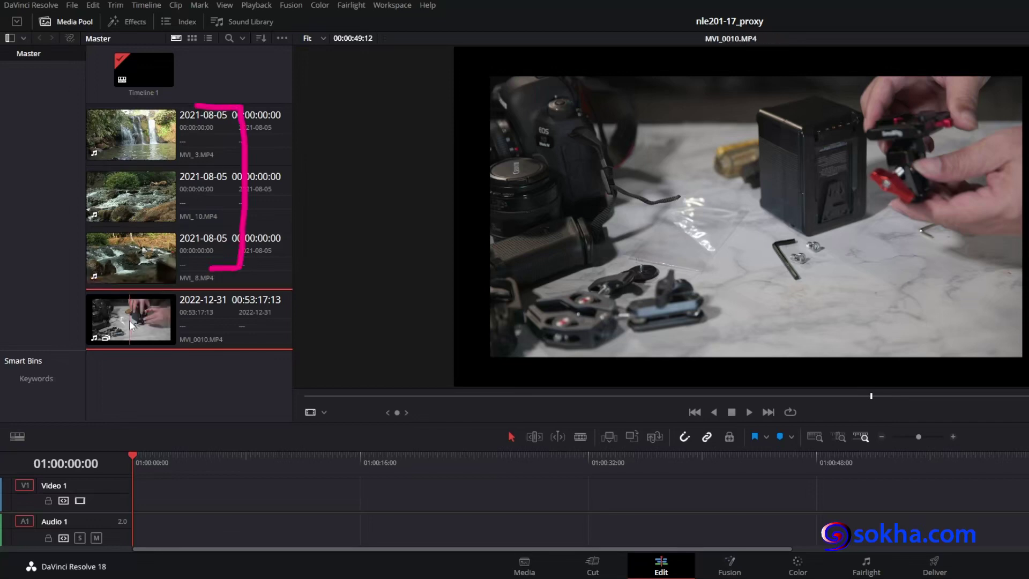
drag(134, 317, 130, 500)
drag(834, 494, 179, 487)
click(152, 460)
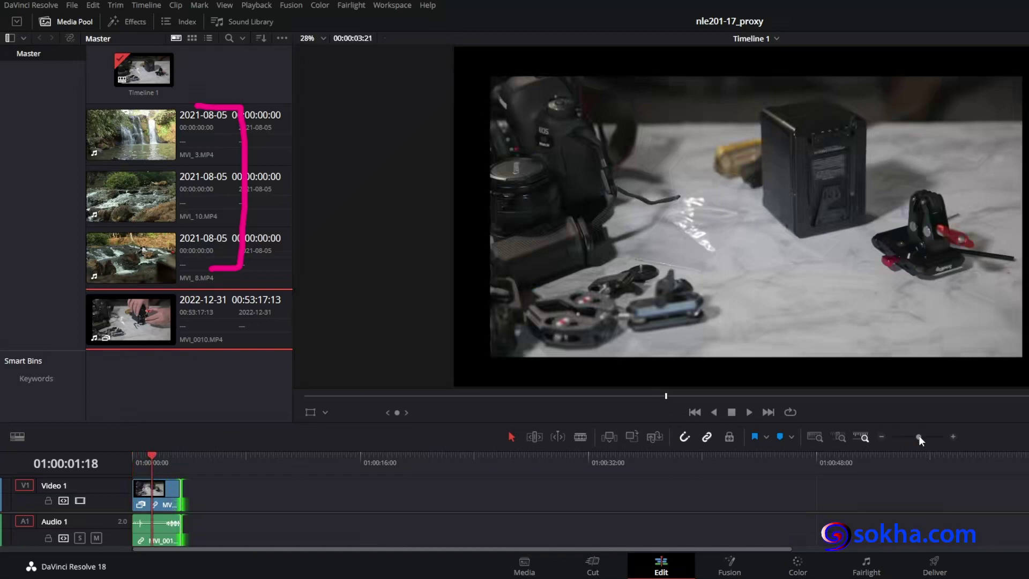
Step: Extend the end of the timeline clip to a duration of about 00:00:04:18 and preview the footage
drag(919, 435, 928, 435)
click(499, 459)
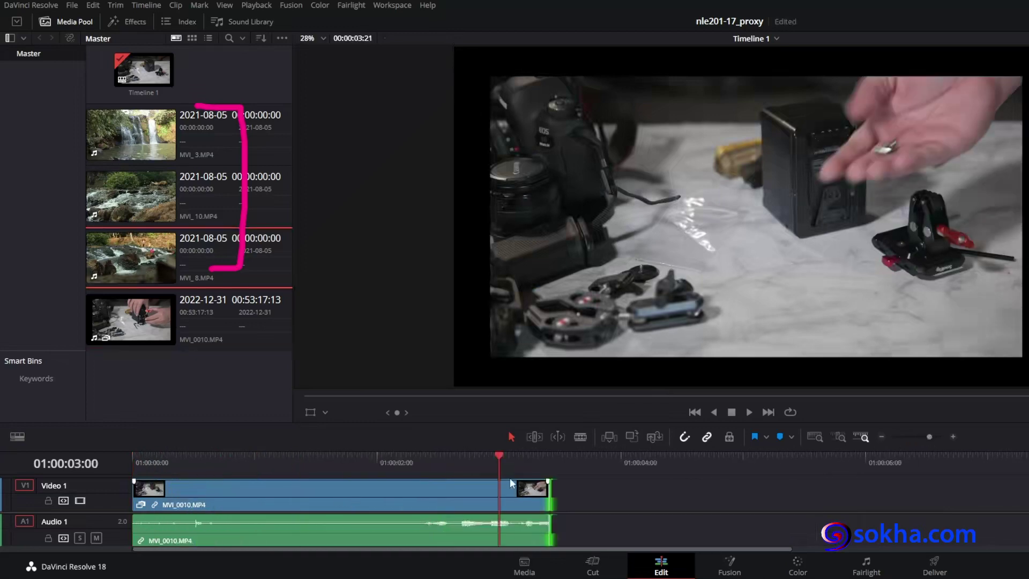
drag(550, 499, 666, 499)
click(591, 474)
drag(591, 475, 600, 477)
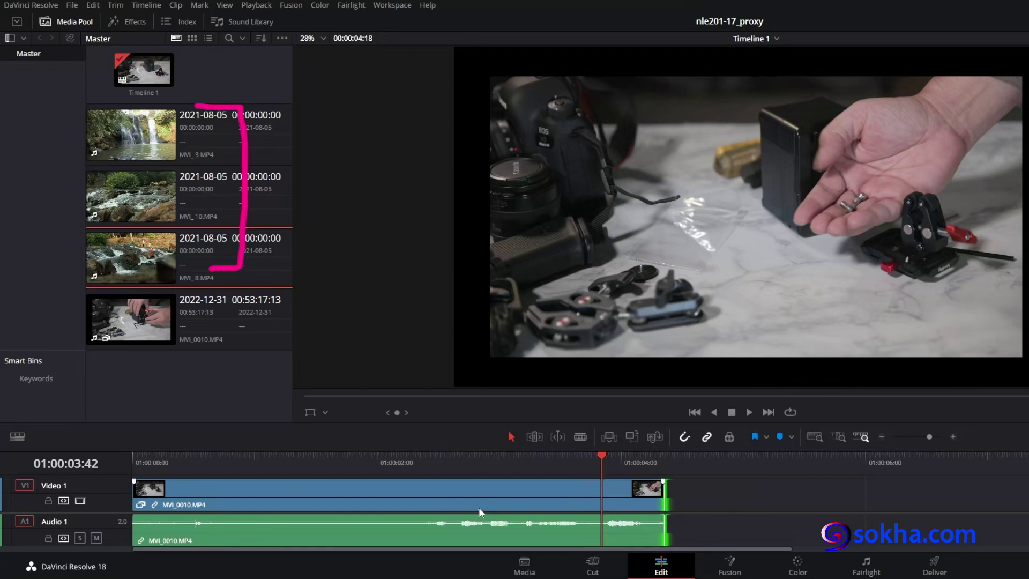
double_click(132, 319)
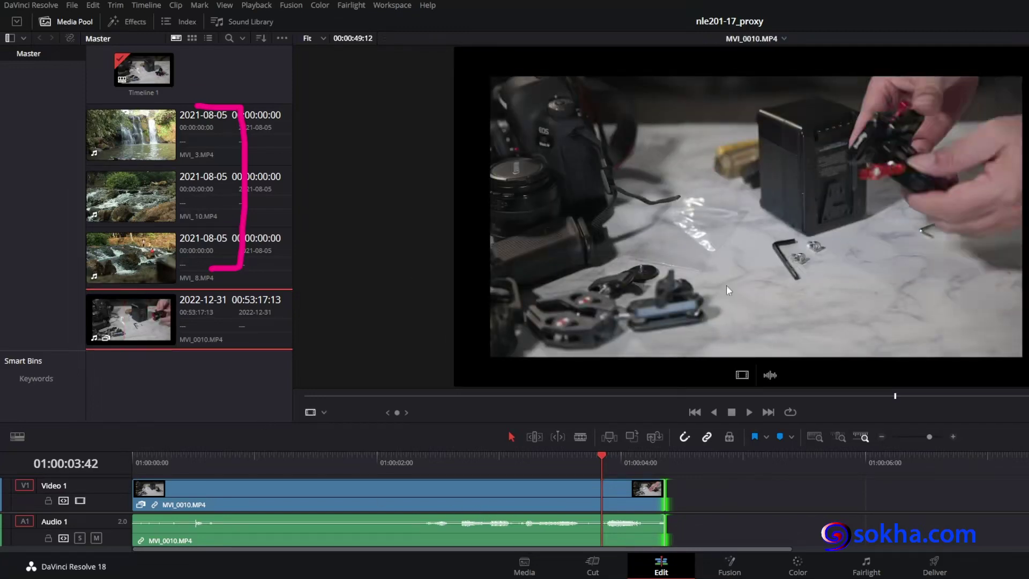
Step: Open the Deliver page and choose the YouTube render preset at 2160p
click(938, 560)
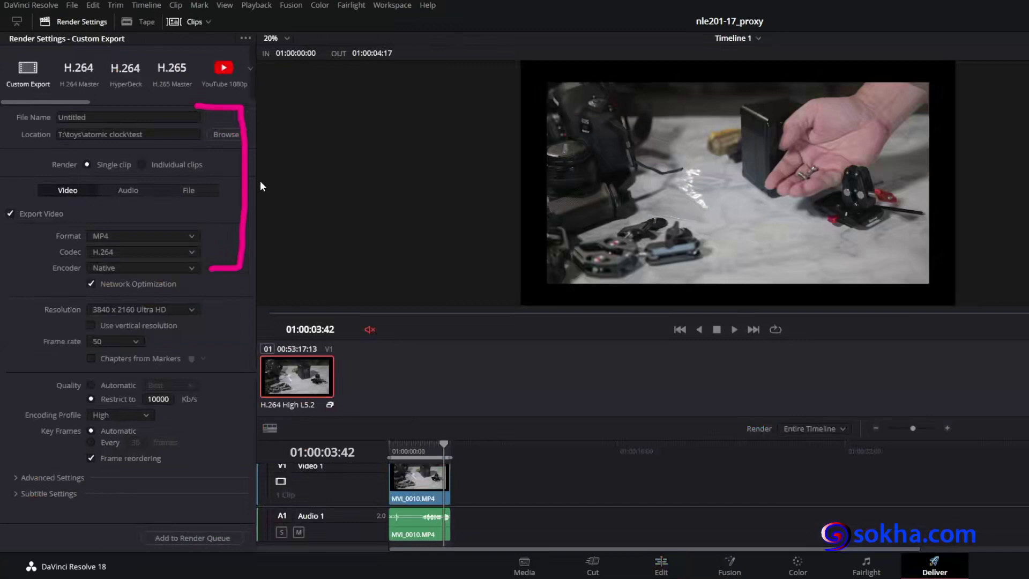
click(245, 72)
click(249, 70)
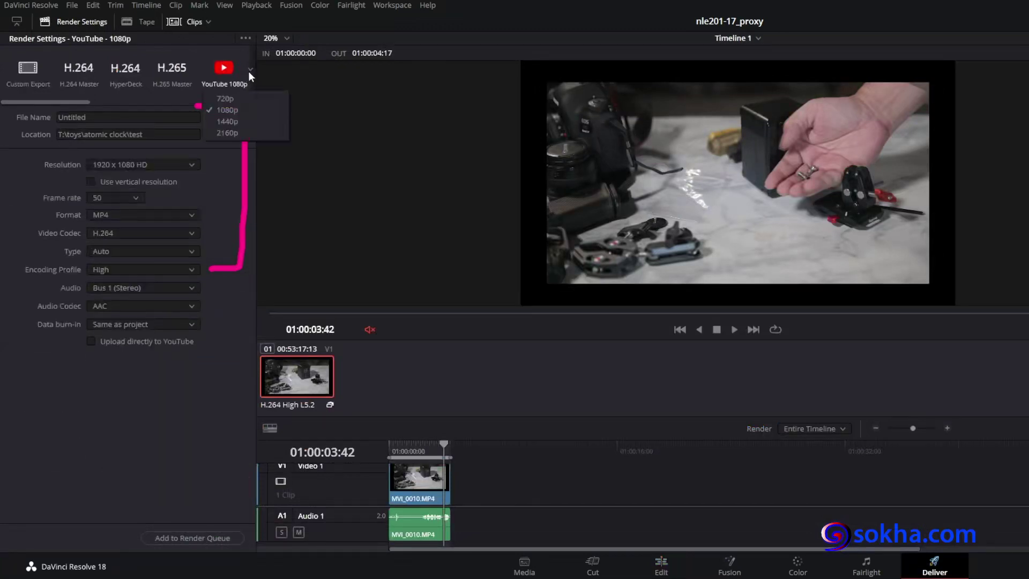
click(236, 133)
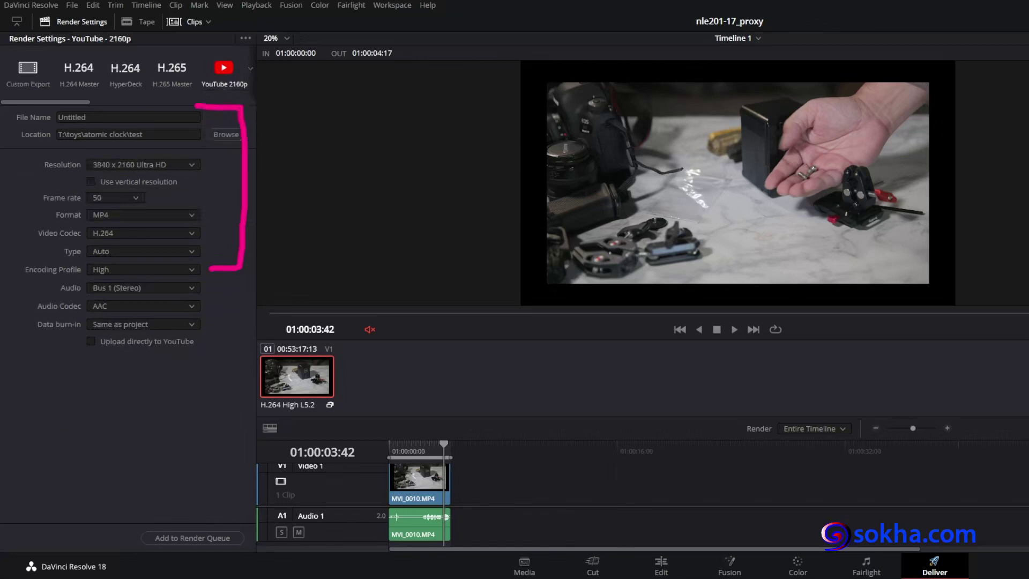
drag(115, 103, 96, 117)
drag(151, 134, 179, 124)
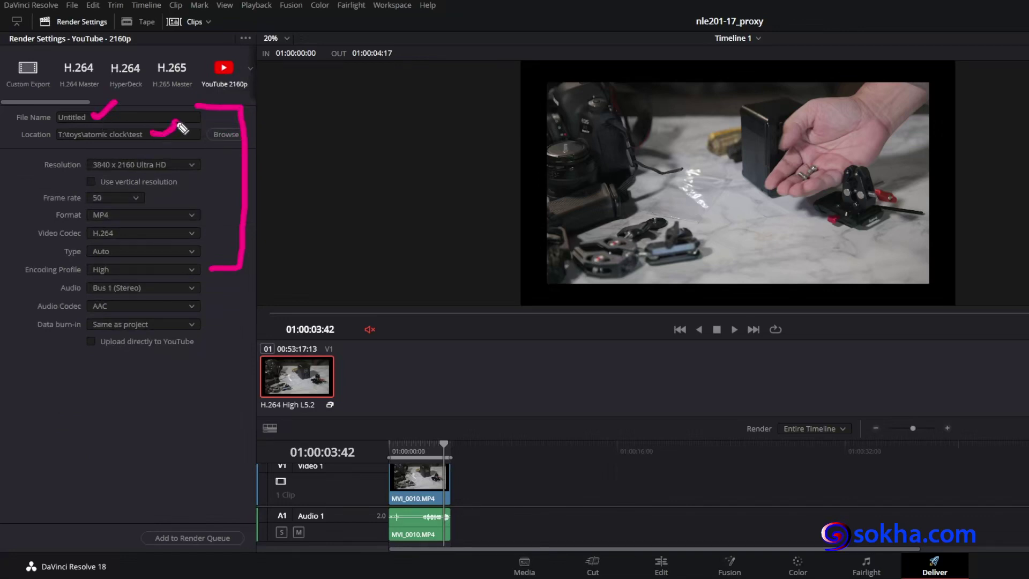
mouse_move(182, 159)
mouse_down()
mouse_move(67, 156)
mouse_move(64, 171)
mouse_up()
mouse_move(202, 140)
mouse_down()
mouse_move(194, 180)
mouse_move(189, 376)
mouse_up()
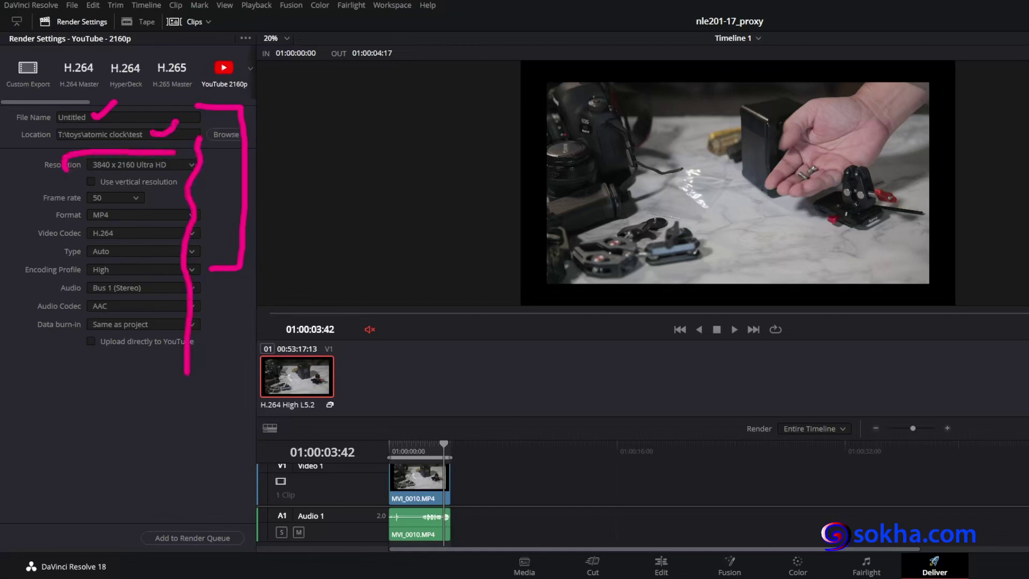
key(Escape)
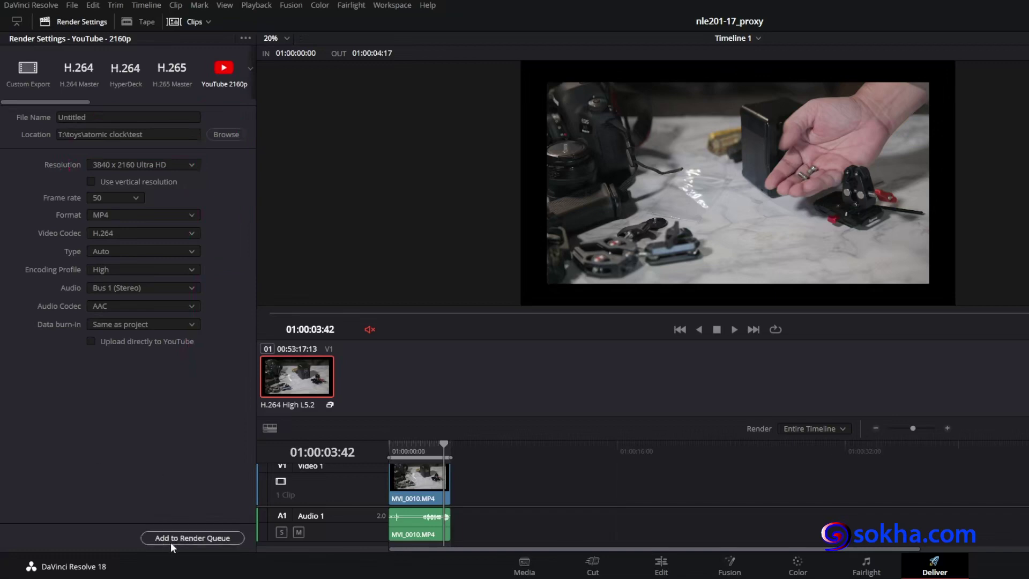
Step: Add Timeline 1 to the render queue as Untitled.mp4 in T:\toys\atomic clock\test and render the queued job
mouse_move(180, 414)
mouse_down()
mouse_move(192, 528)
mouse_move(213, 503)
mouse_up()
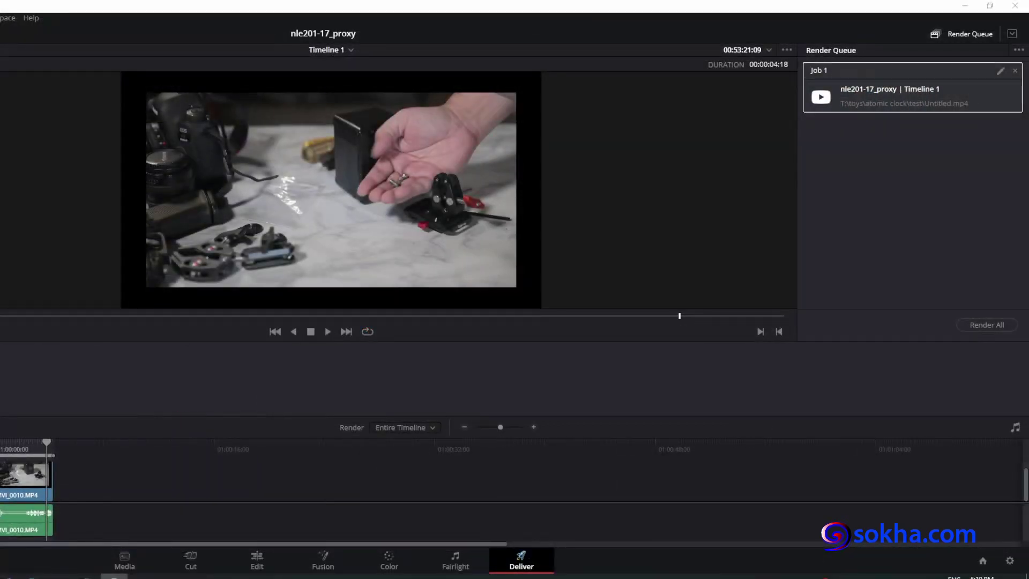
mouse_move(665, 157)
mouse_down()
mouse_move(814, 102)
mouse_move(791, 138)
mouse_up()
mouse_move(911, 220)
mouse_down()
mouse_move(959, 243)
mouse_move(983, 320)
mouse_move(998, 293)
mouse_up()
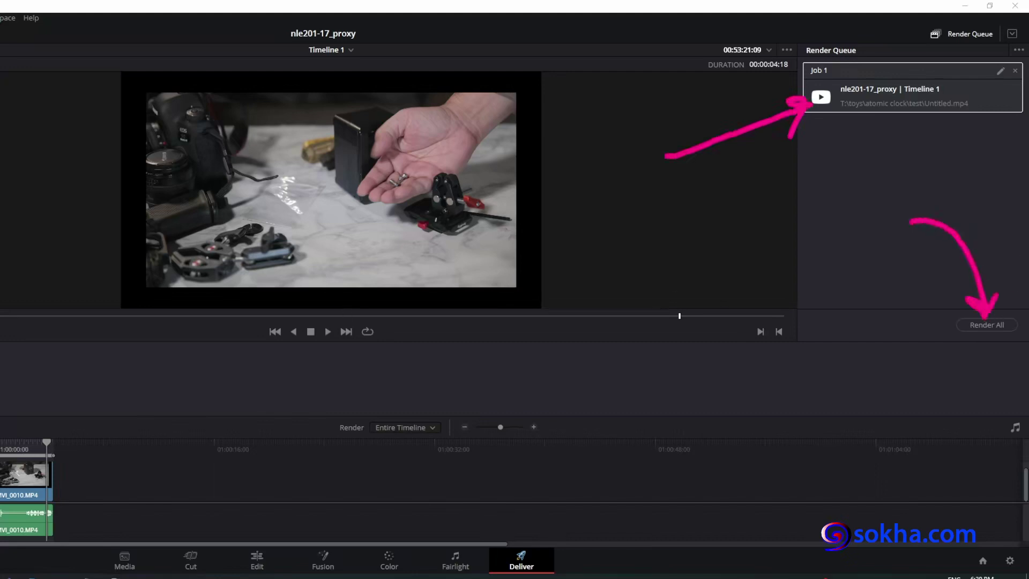
click(985, 325)
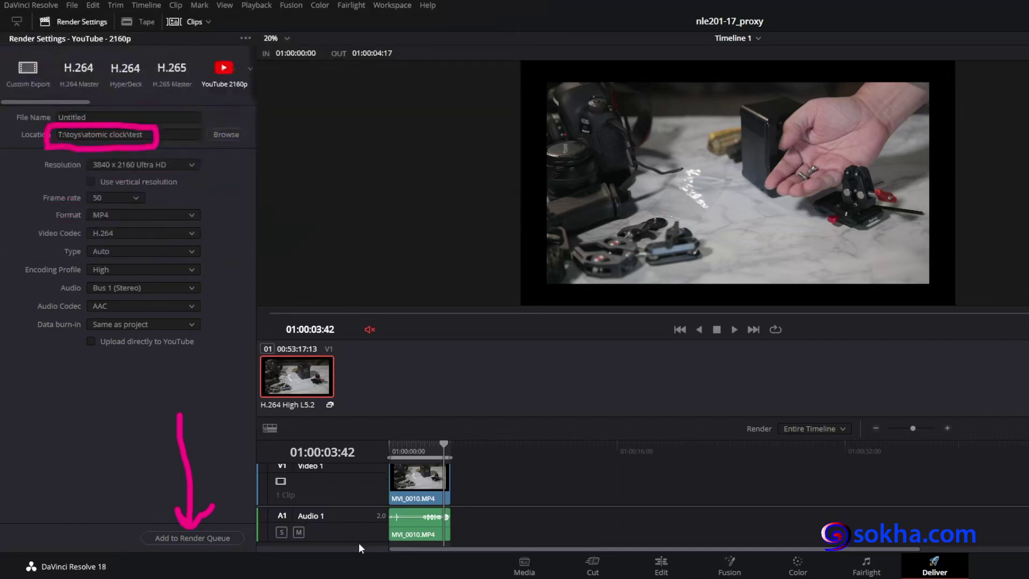
Step: Switch to File Explorer and locate the rendered Untitled.mp4 in the toys\atomic clock\test folder
key(alt+Tab)
drag(538, 36, 538, 176)
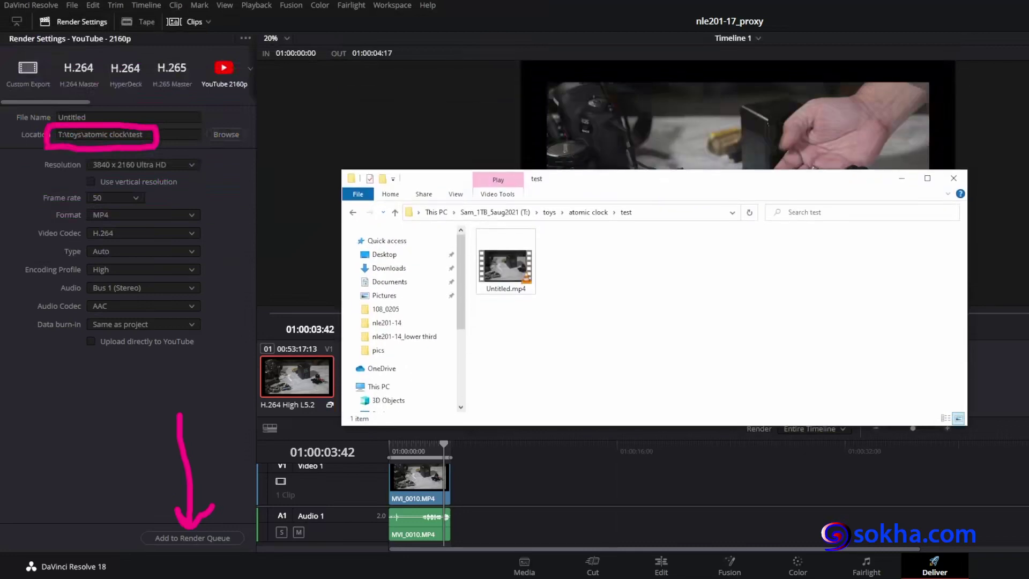
mouse_move(655, 191)
mouse_down()
mouse_move(549, 200)
mouse_move(529, 211)
mouse_move(577, 228)
mouse_move(661, 193)
mouse_move(627, 198)
mouse_move(542, 157)
mouse_move(284, 102)
mouse_move(168, 136)
mouse_move(167, 127)
mouse_move(265, 193)
mouse_move(419, 216)
mouse_move(512, 224)
mouse_move(519, 215)
mouse_move(527, 229)
mouse_move(471, 292)
mouse_move(482, 236)
mouse_up()
mouse_move(416, 449)
mouse_down()
mouse_move(452, 512)
mouse_move(507, 385)
mouse_move(501, 310)
mouse_move(531, 320)
mouse_up()
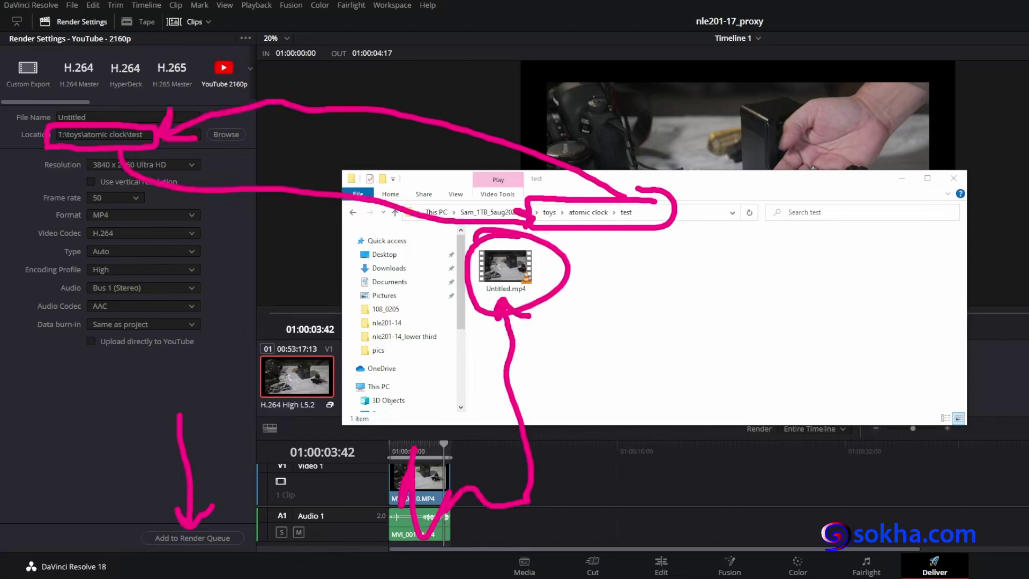
key(Escape)
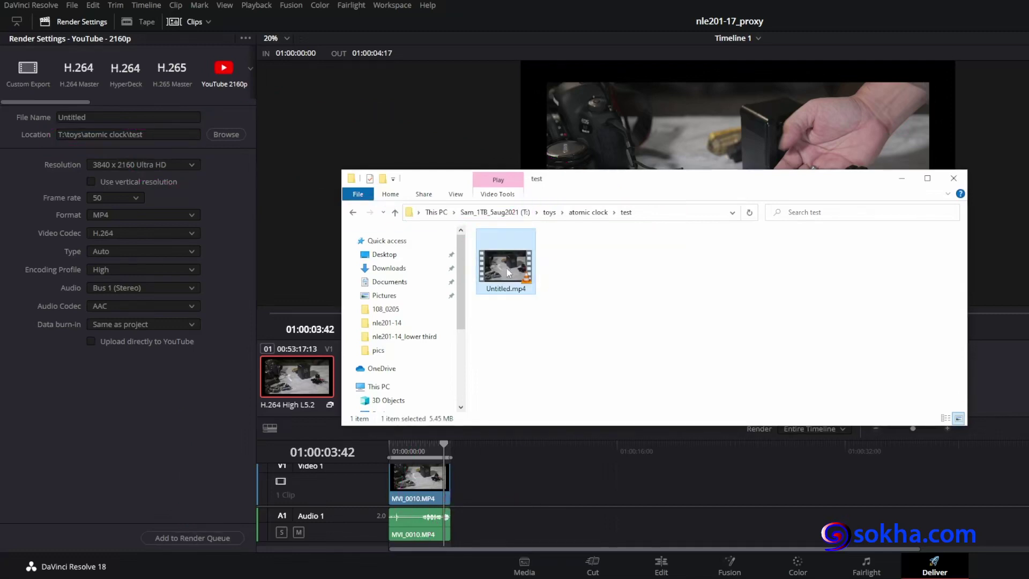
Step: Check the frame size and data rate in Untitled.mp4's Details properties, cancel the dialog, and minimize File Explorer
right_click(506, 269)
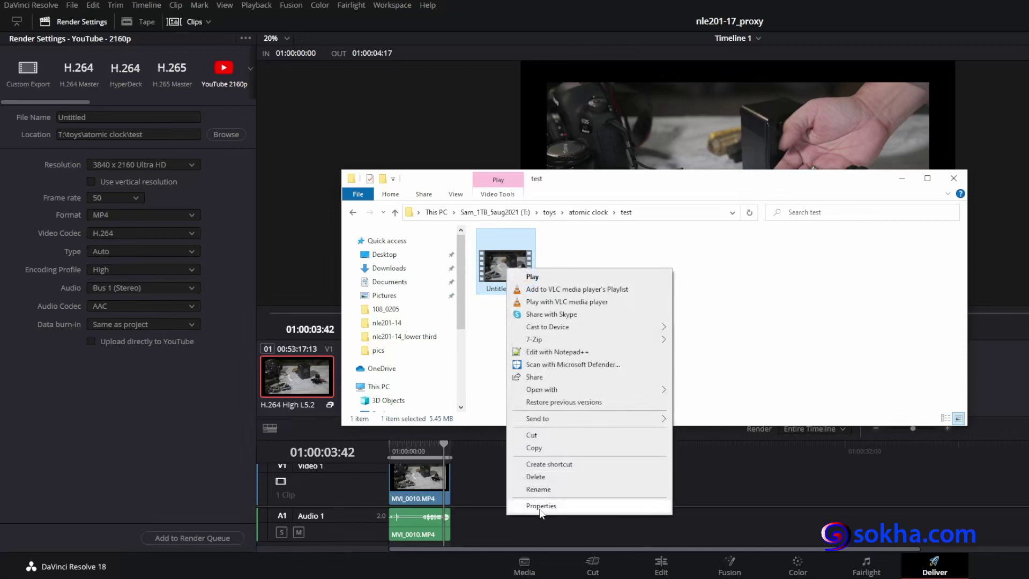
click(559, 507)
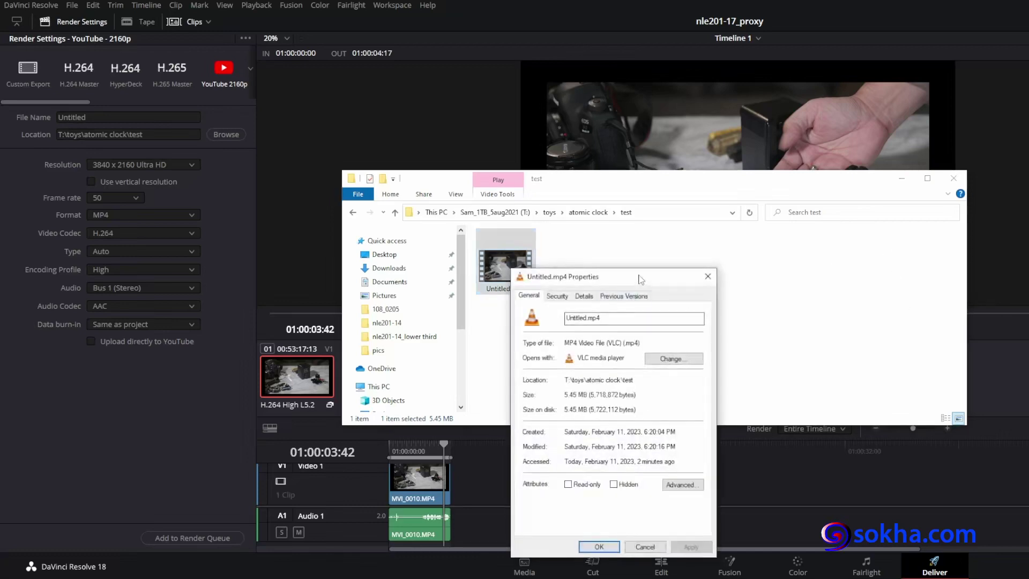
drag(643, 276, 685, 143)
click(627, 164)
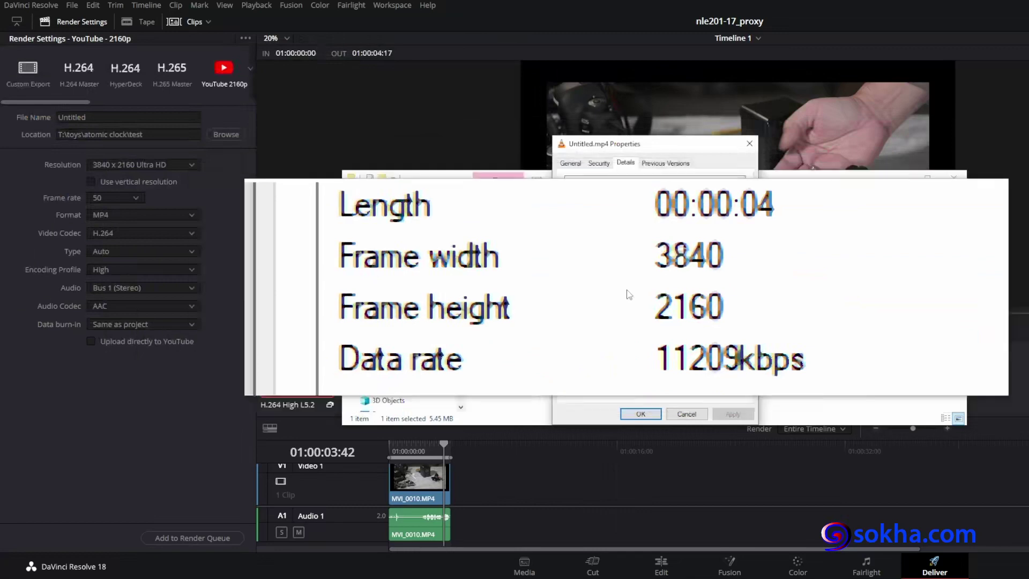
click(691, 415)
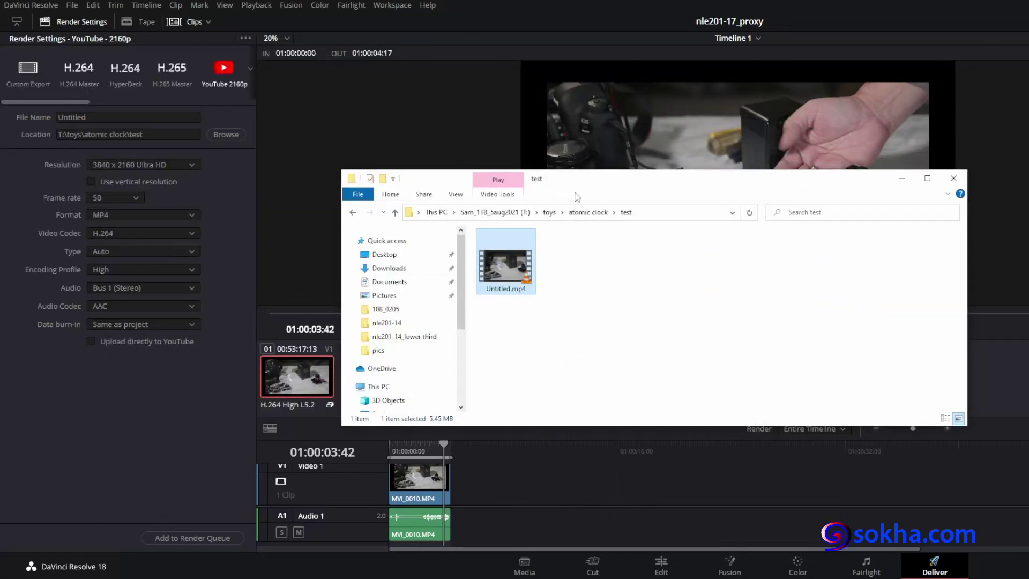
click(902, 178)
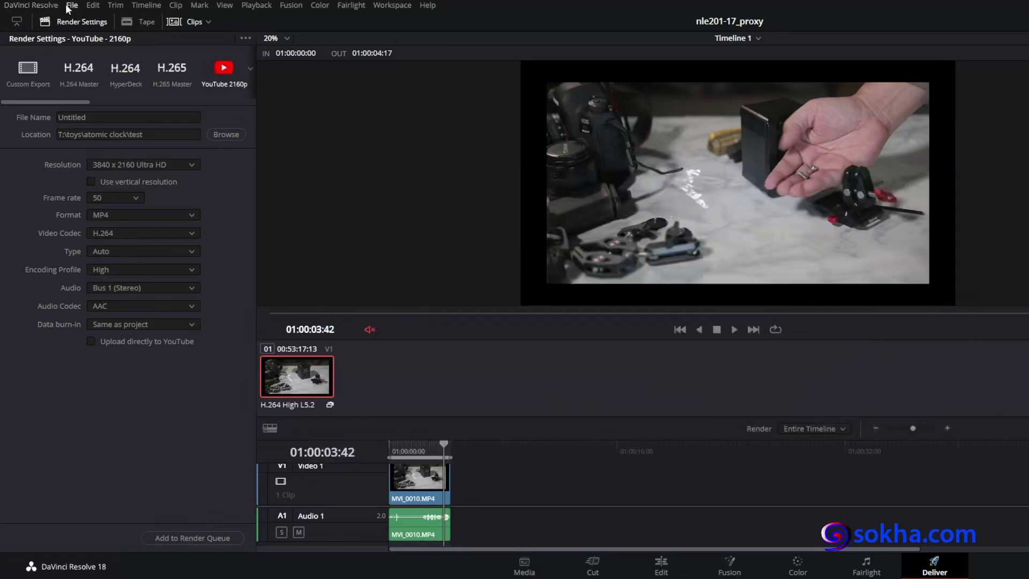
Step: Check the timeline resolution in the project's Master Settings and close the Project Settings without saving
click(69, 8)
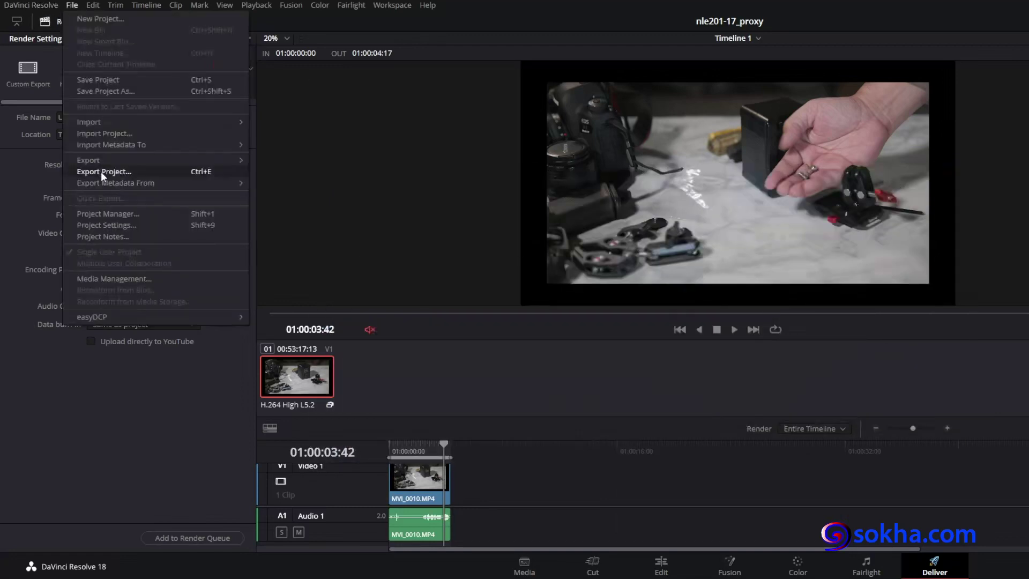
click(105, 226)
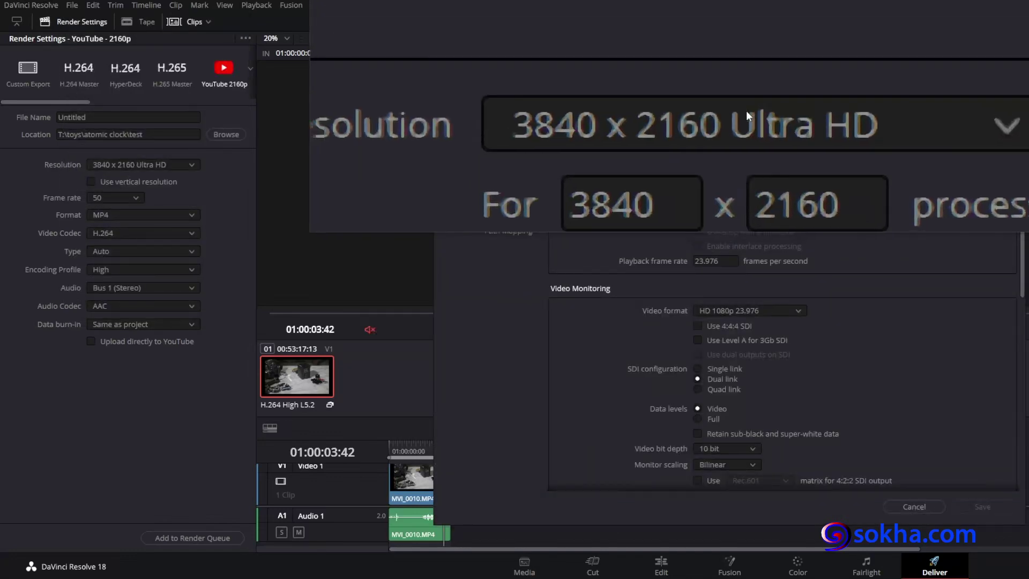
click(712, 124)
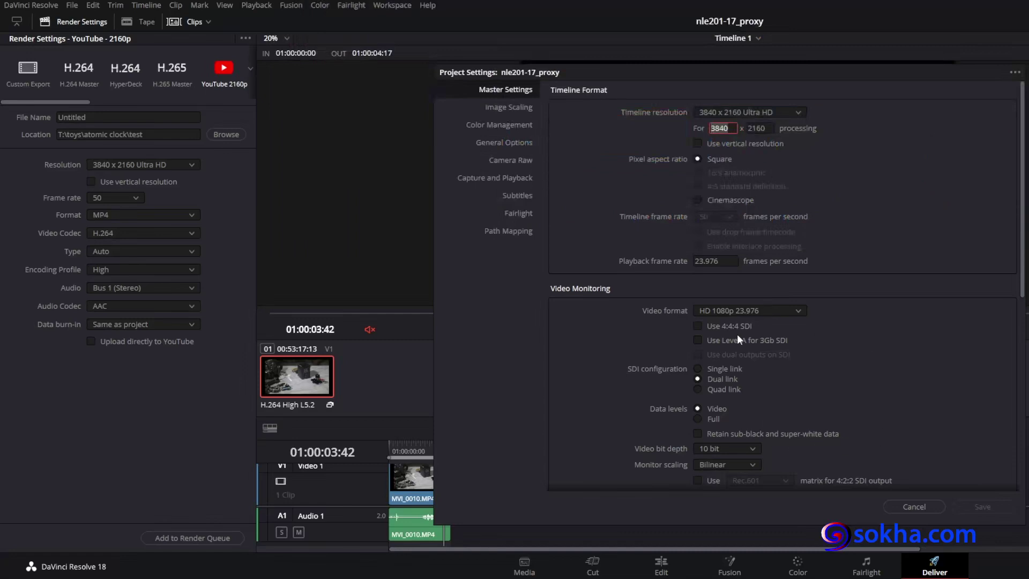
mouse_move(458, 250)
mouse_down()
mouse_move(425, 351)
mouse_move(437, 343)
mouse_up()
mouse_move(642, 66)
mouse_down()
mouse_move(684, 176)
mouse_move(702, 405)
mouse_up()
mouse_move(491, 223)
mouse_down()
mouse_move(421, 218)
mouse_move(532, 430)
mouse_move(466, 214)
mouse_up()
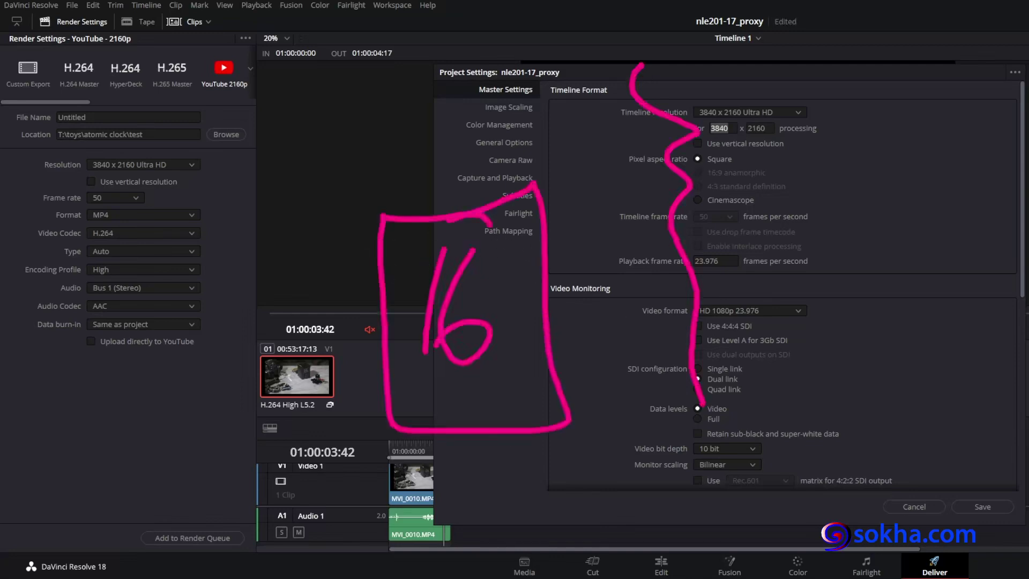
key(Escape)
click(898, 508)
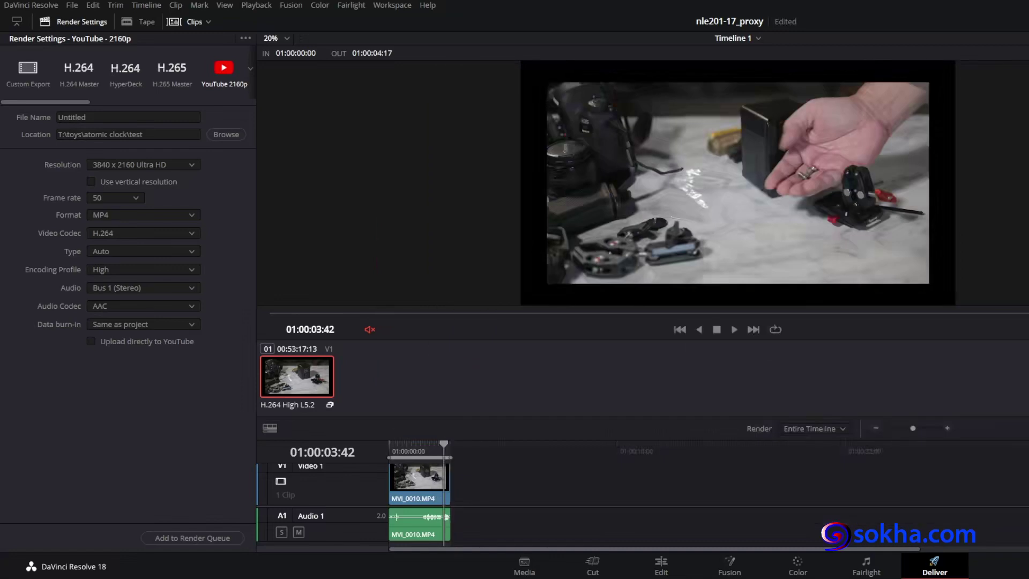